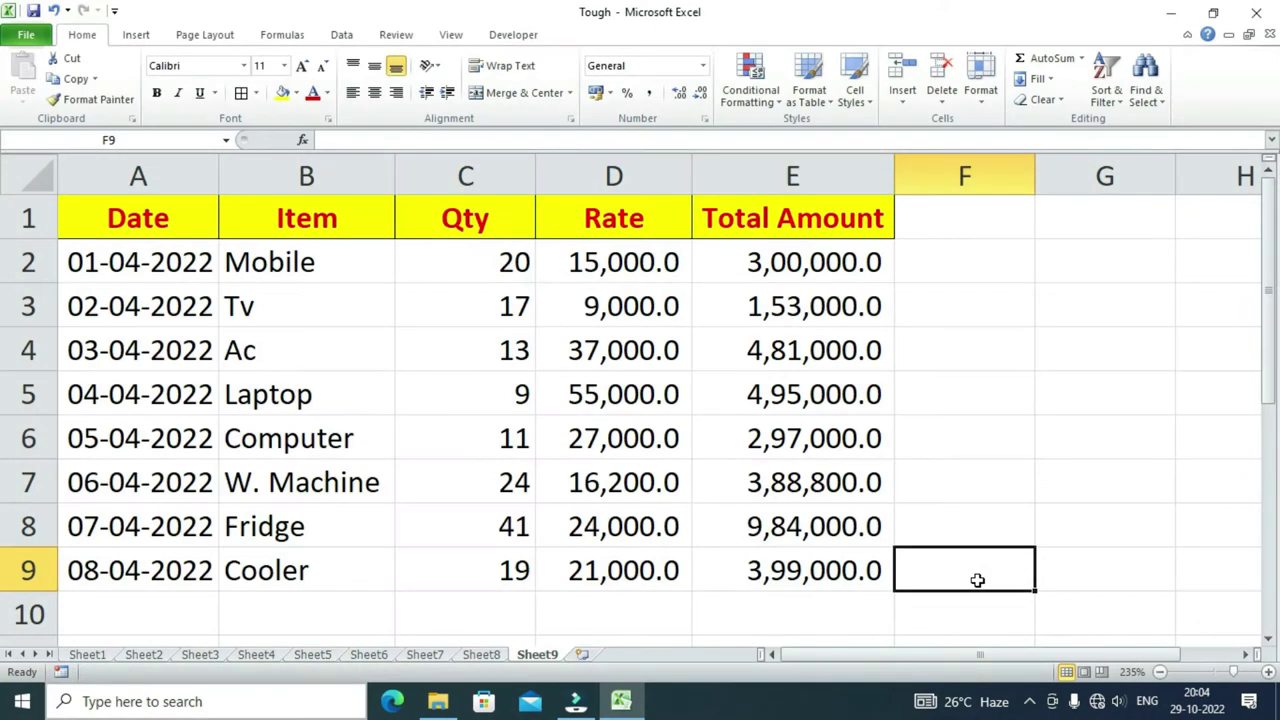
# - Select the whole sales table, then the header row A1:E1
pyautogui.moveTo(160, 229)
pyautogui.mouseDown()
pyautogui.moveTo(420, 389)
pyautogui.moveTo(820, 569)
pyautogui.mouseUp()
pyautogui.click(147, 220)
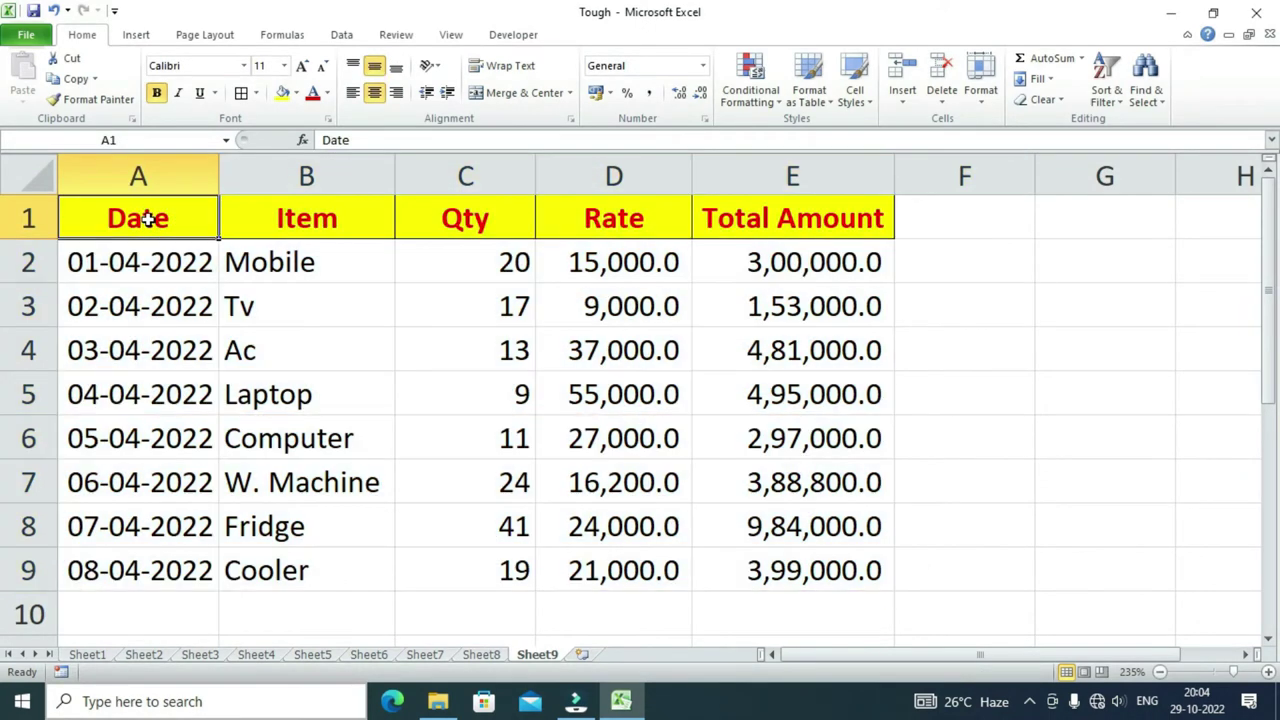
pyautogui.click(296, 227)
pyautogui.click(478, 230)
pyautogui.click(588, 230)
pyautogui.click(760, 219)
pyautogui.click(165, 217)
pyautogui.moveTo(165, 217); pyautogui.dragTo(840, 222)
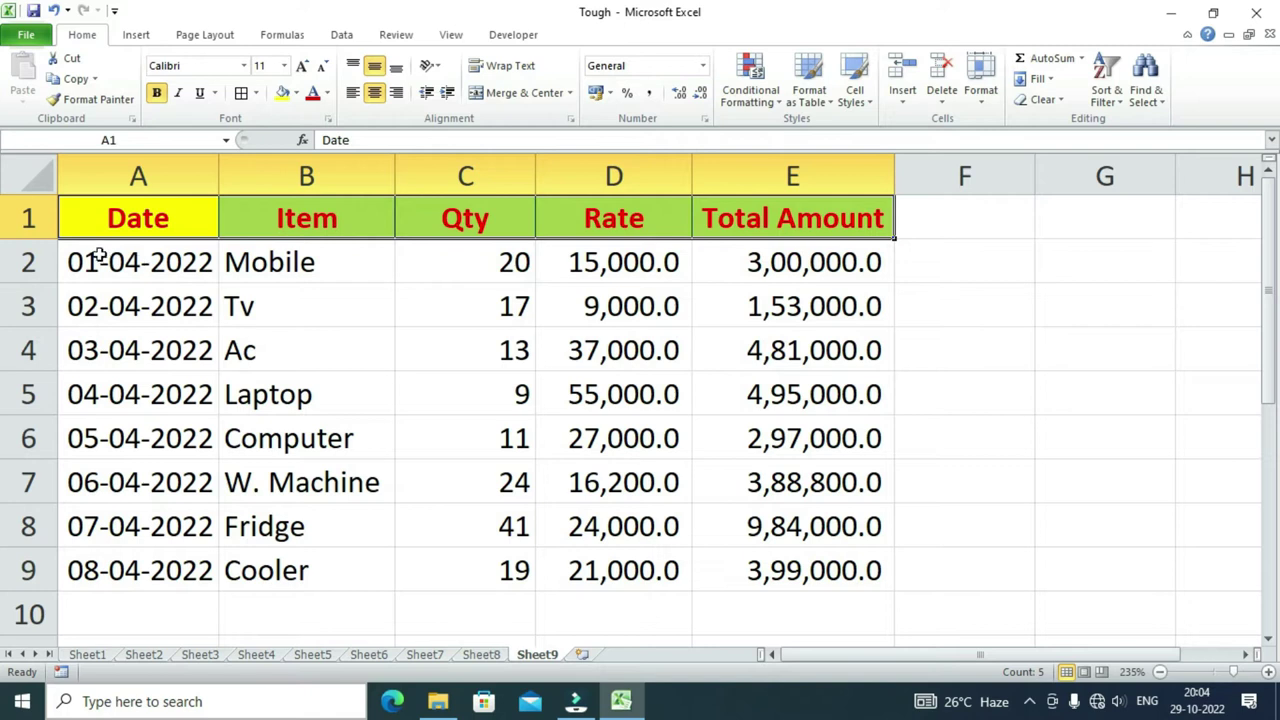
# - Select each data column in turn (A2:A9 through E2:E9), then all rows A2:E9
pyautogui.click(134, 302)
pyautogui.click(116, 262)
pyautogui.click(140, 562)
pyautogui.moveTo(120, 268); pyautogui.dragTo(138, 557)
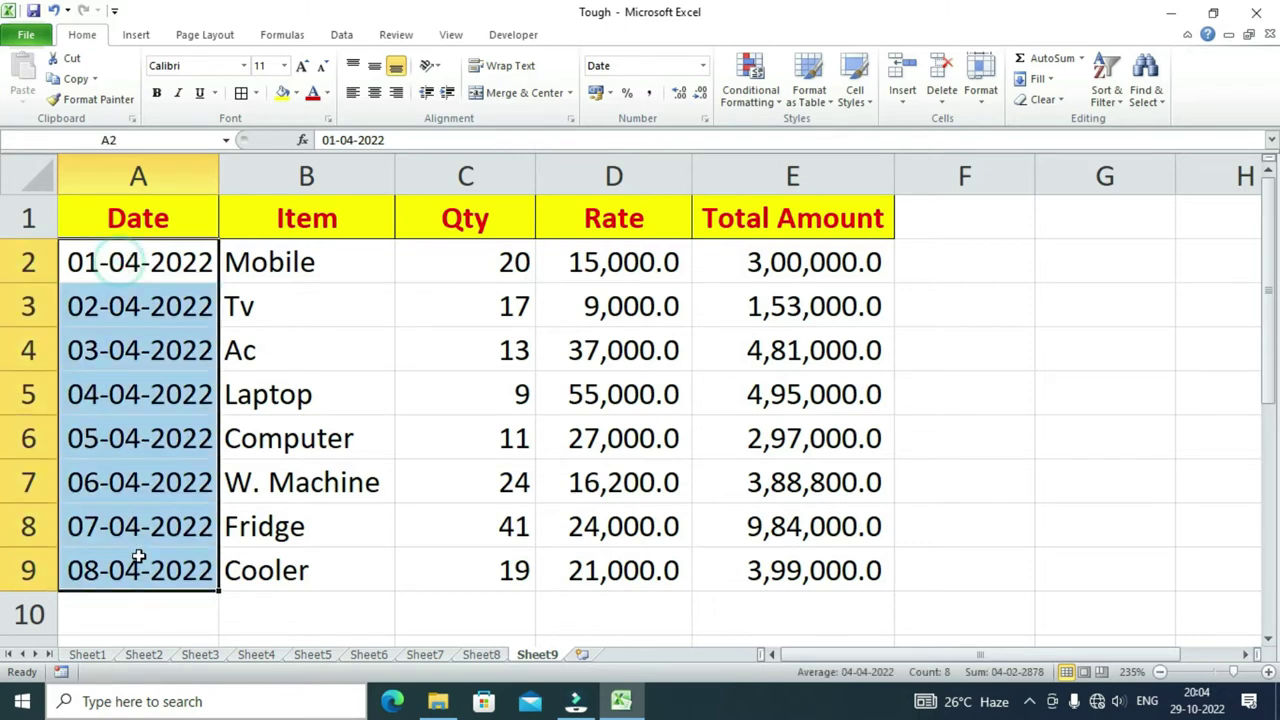
pyautogui.moveTo(297, 260); pyautogui.dragTo(317, 571)
pyautogui.moveTo(297, 260); pyautogui.dragTo(300, 570)
pyautogui.moveTo(461, 267); pyautogui.dragTo(477, 548)
pyautogui.moveTo(630, 250)
pyautogui.mouseDown()
pyautogui.moveTo(660, 375)
pyautogui.moveTo(635, 549)
pyautogui.mouseUp()
pyautogui.moveTo(781, 258); pyautogui.dragTo(798, 565)
pyautogui.moveTo(108, 257)
pyautogui.mouseDown()
pyautogui.moveTo(414, 434)
pyautogui.moveTo(741, 553)
pyautogui.mouseUp()
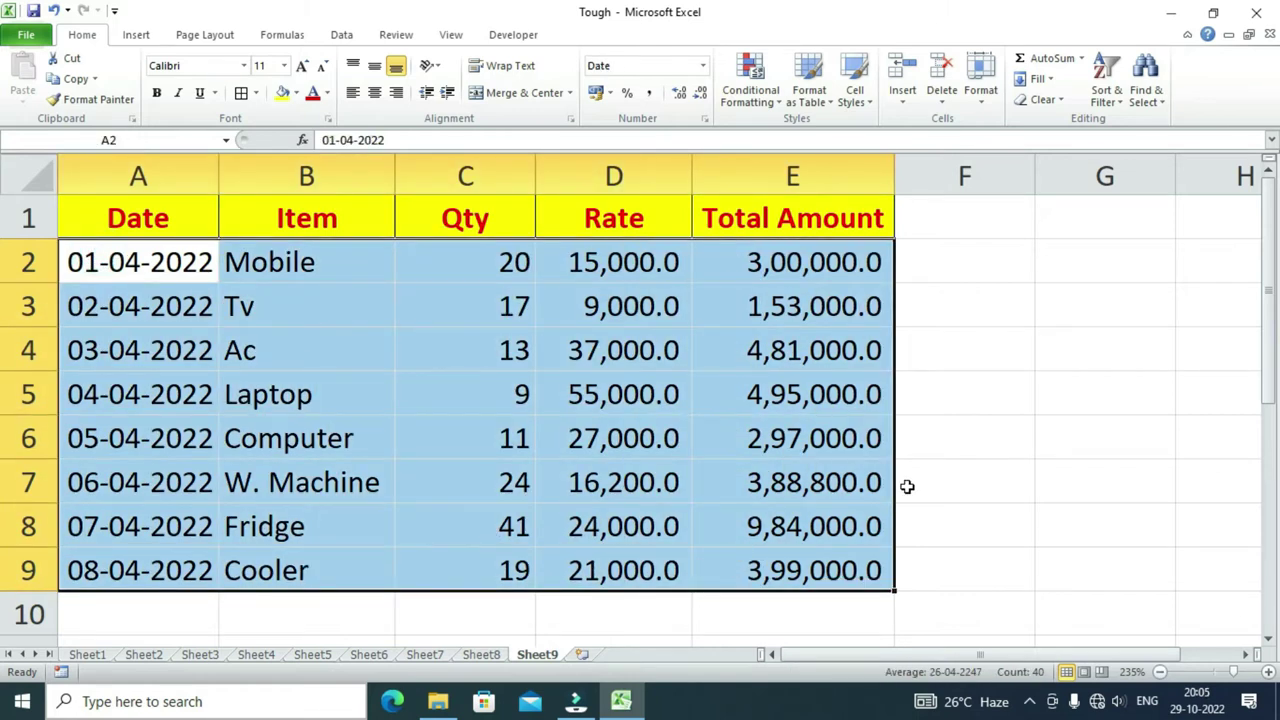
pyautogui.click(1007, 368)
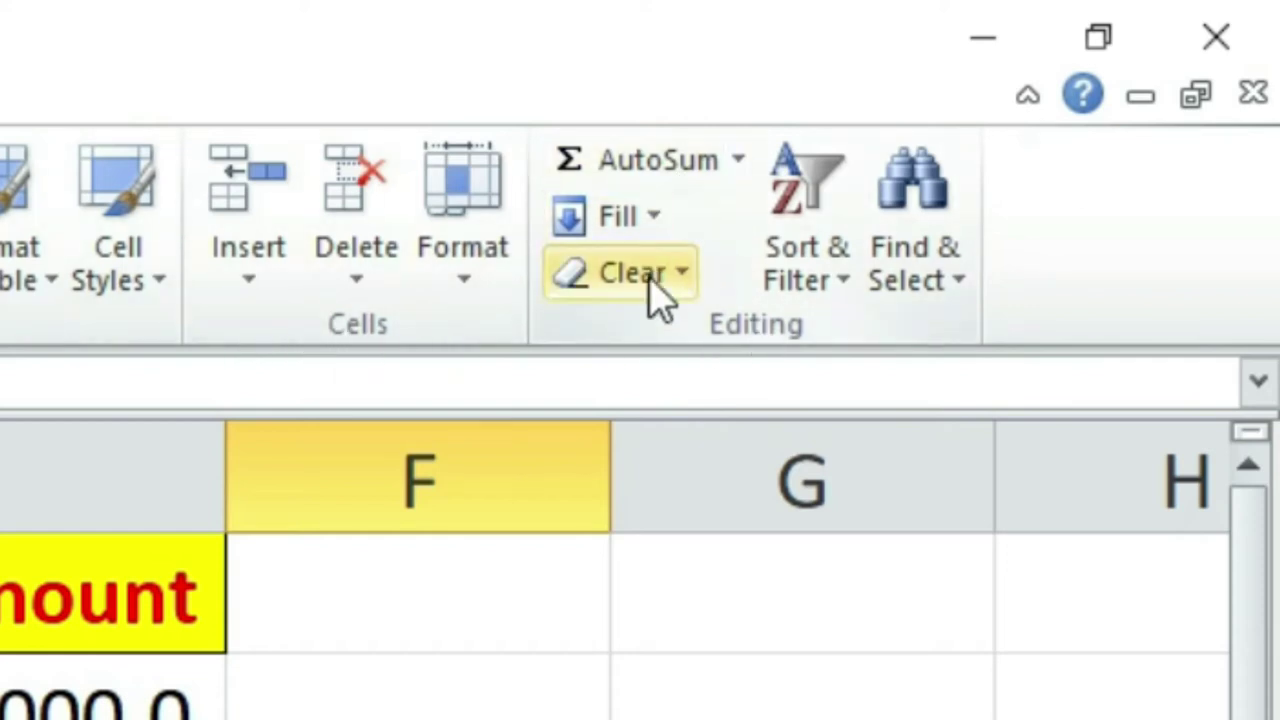
# - Browse the Sort & Filter options without sorting, reselecting the header row and data rows A2:E9
pyautogui.click(803, 270)
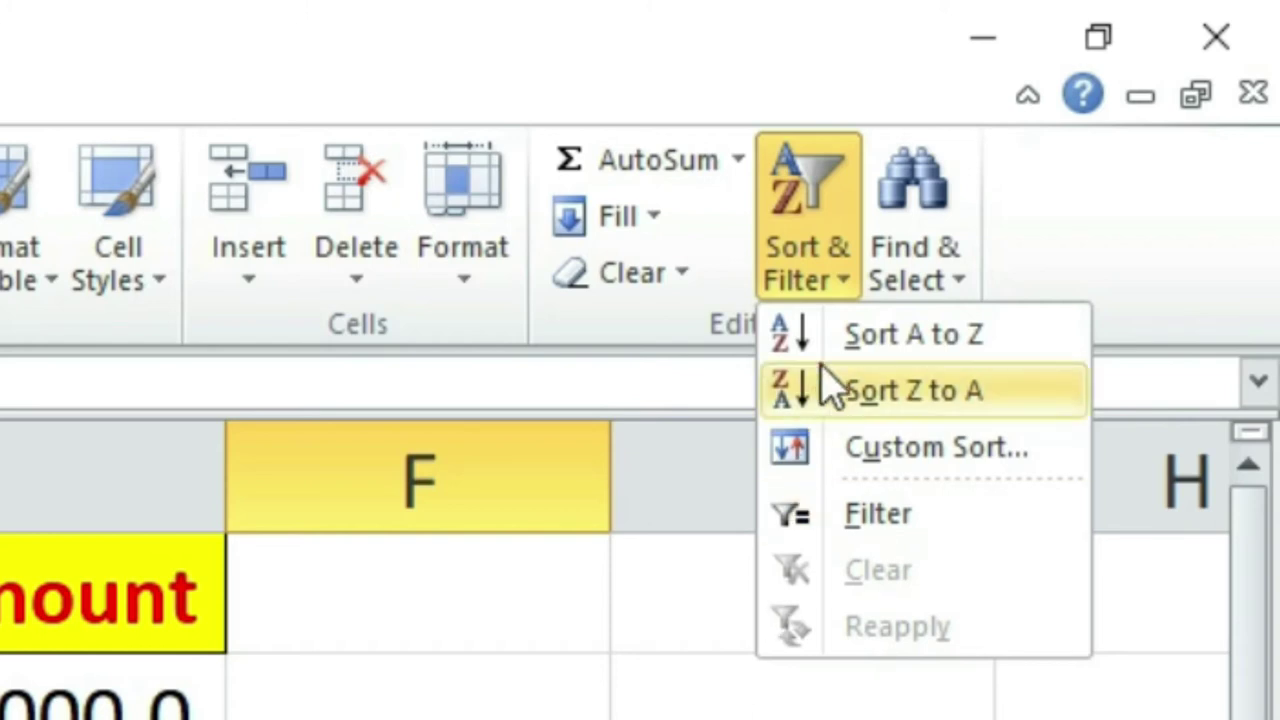
pyautogui.click(622, 692)
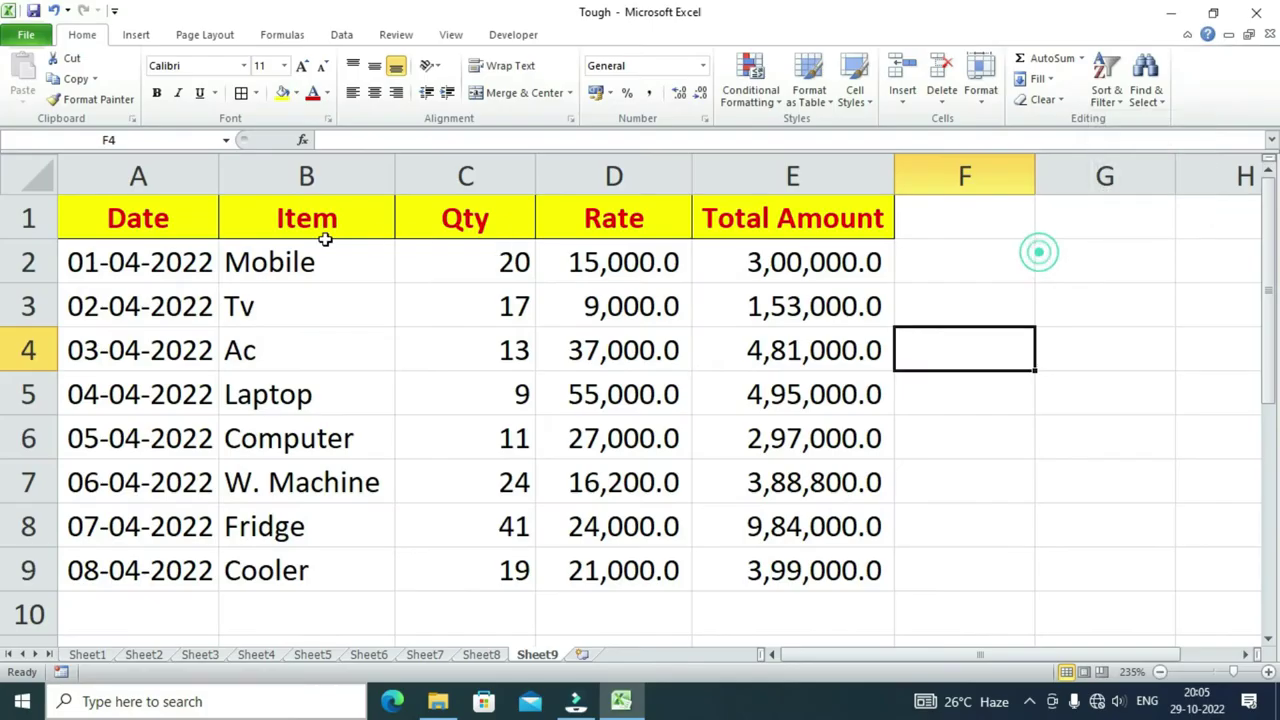
pyautogui.click(137, 221)
pyautogui.click(270, 222)
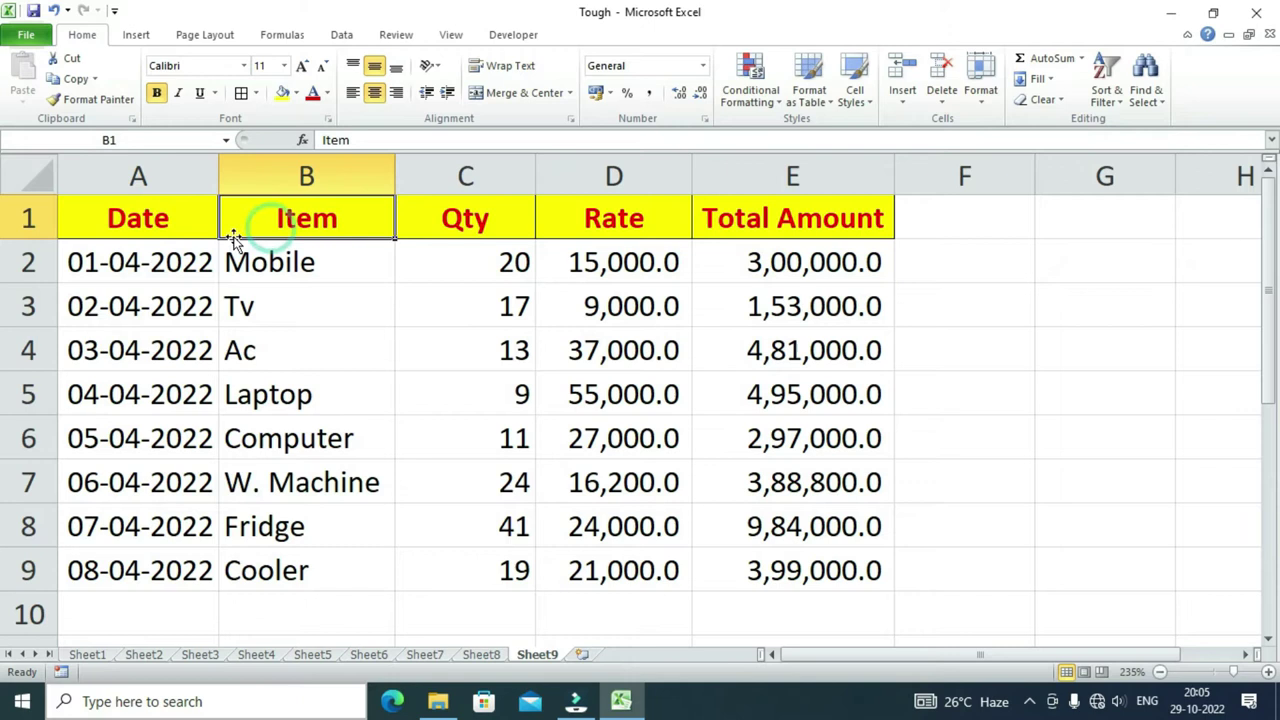
pyautogui.moveTo(148, 258); pyautogui.dragTo(795, 571)
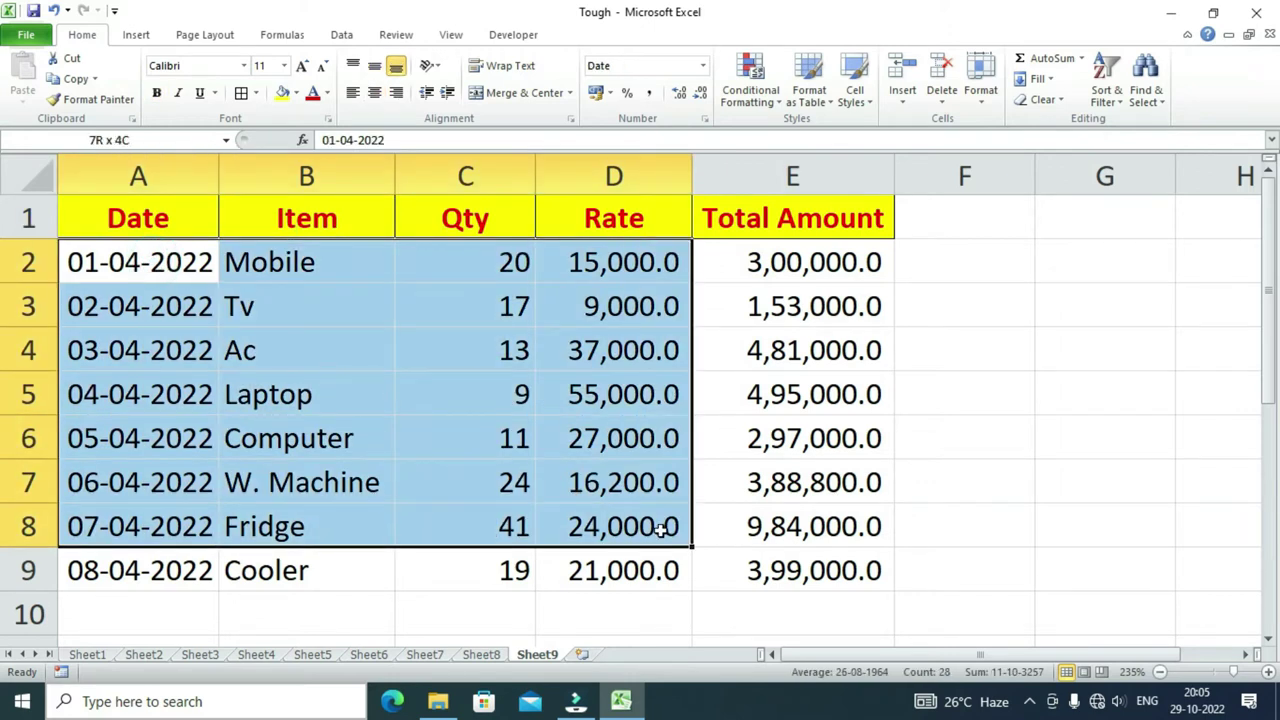
pyautogui.moveTo(91, 219); pyautogui.dragTo(877, 210)
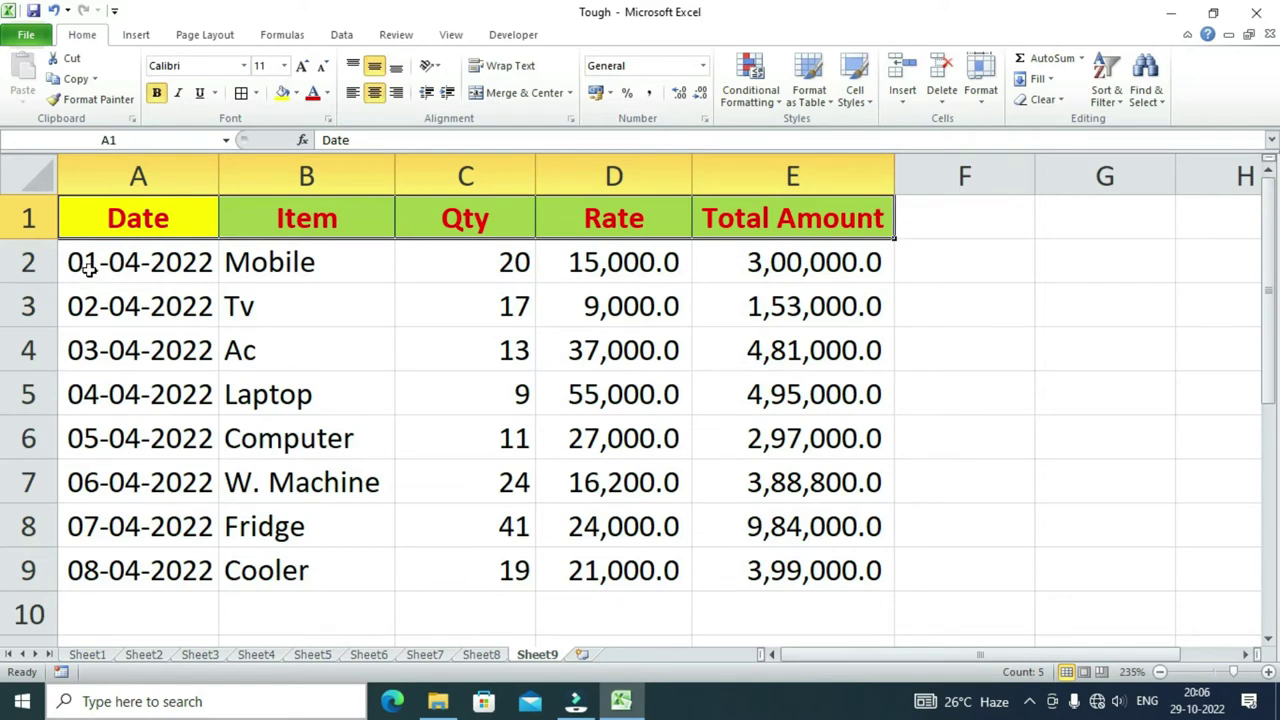
pyautogui.moveTo(89, 269); pyautogui.dragTo(309, 371)
pyautogui.moveTo(560, 485)
pyautogui.mouseDown()
pyautogui.moveTo(706, 574)
pyautogui.moveTo(800, 570)
pyautogui.mouseUp()
pyautogui.moveTo(116, 264); pyautogui.dragTo(814, 589)
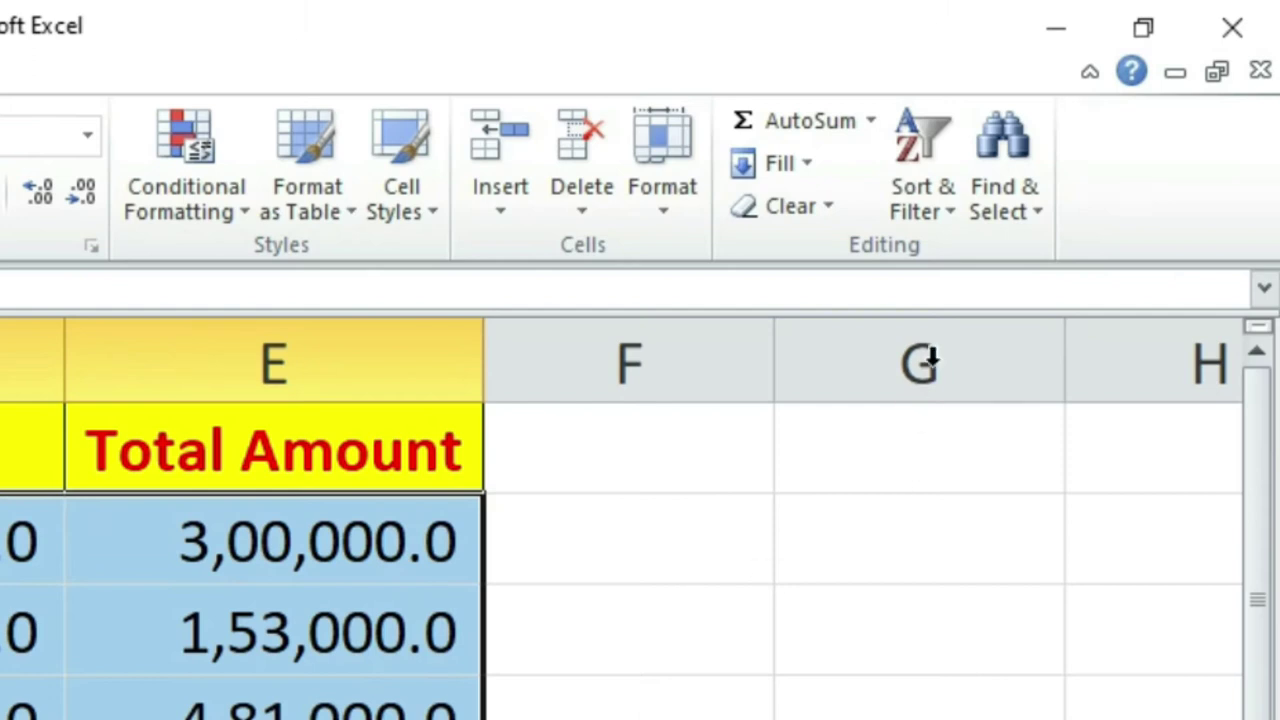
pyautogui.click(913, 195)
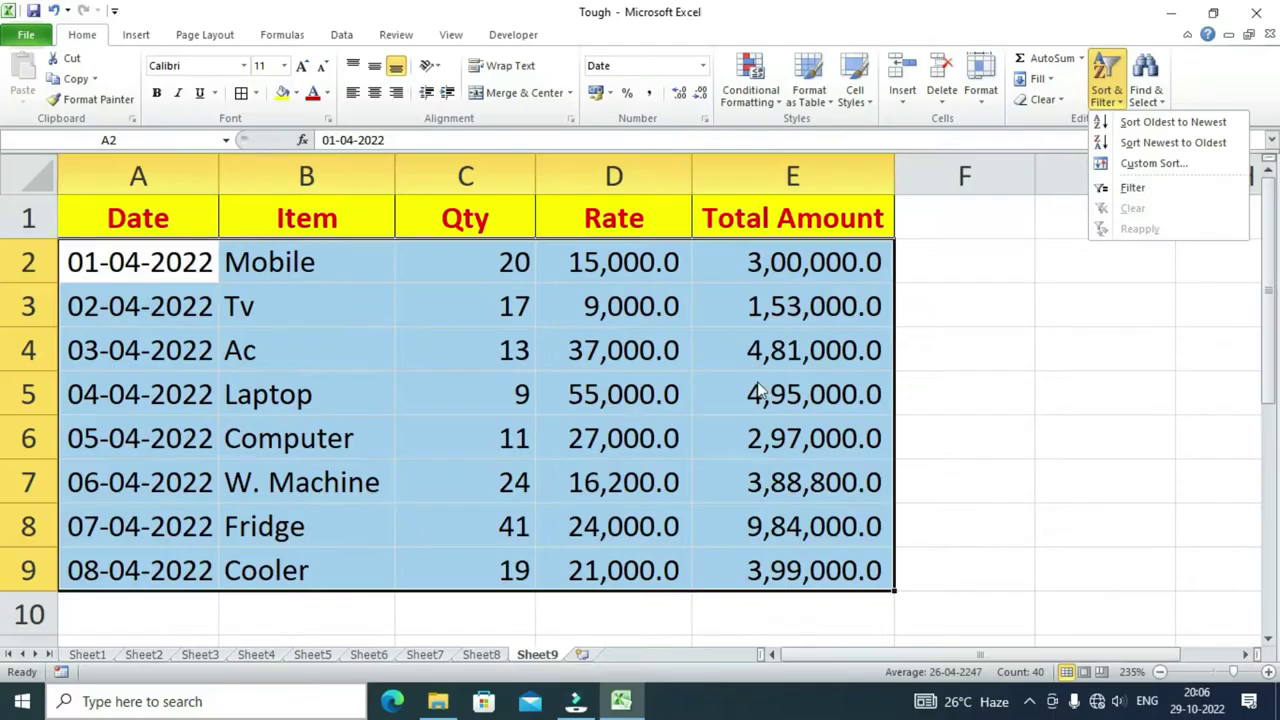
pyautogui.click(757, 381)
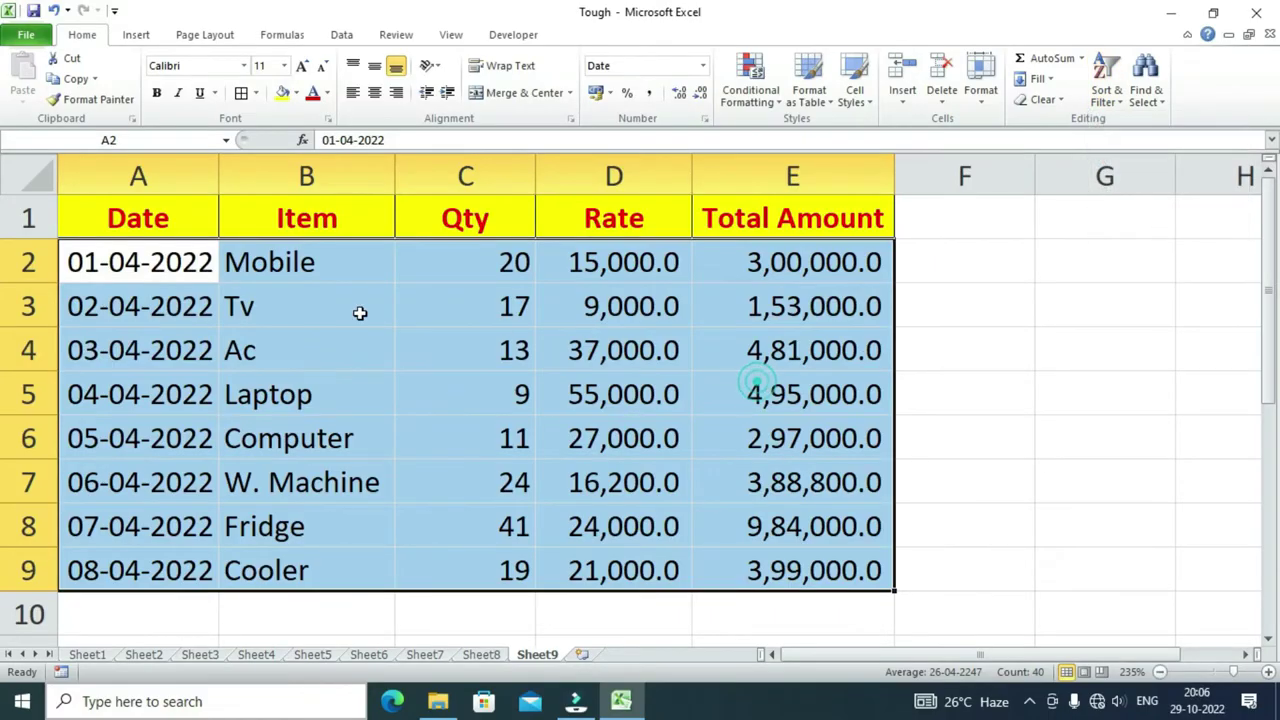
pyautogui.click(160, 268)
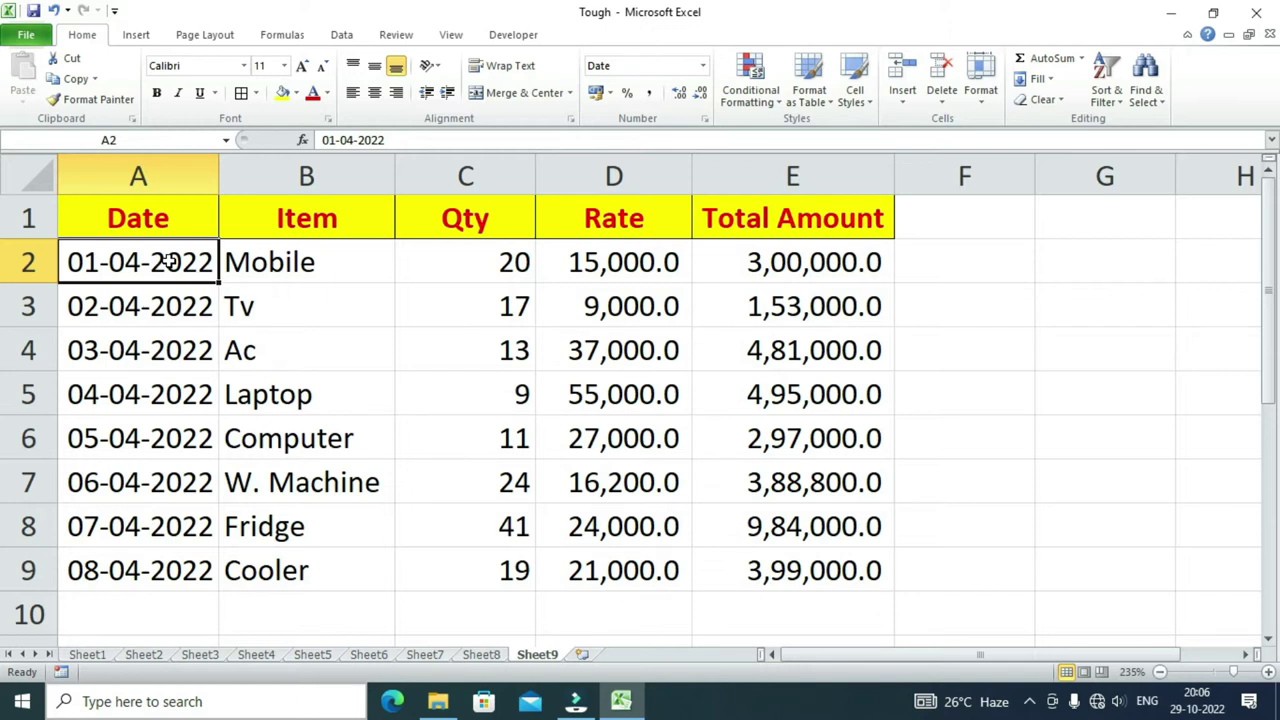
# - Sort rows A2:E9 newest to oldest, putting 08-04-2022 Cooler first
pyautogui.moveTo(166, 262)
pyautogui.mouseDown()
pyautogui.moveTo(680, 570)
pyautogui.moveTo(785, 580)
pyautogui.mouseUp()
pyautogui.click(1116, 104)
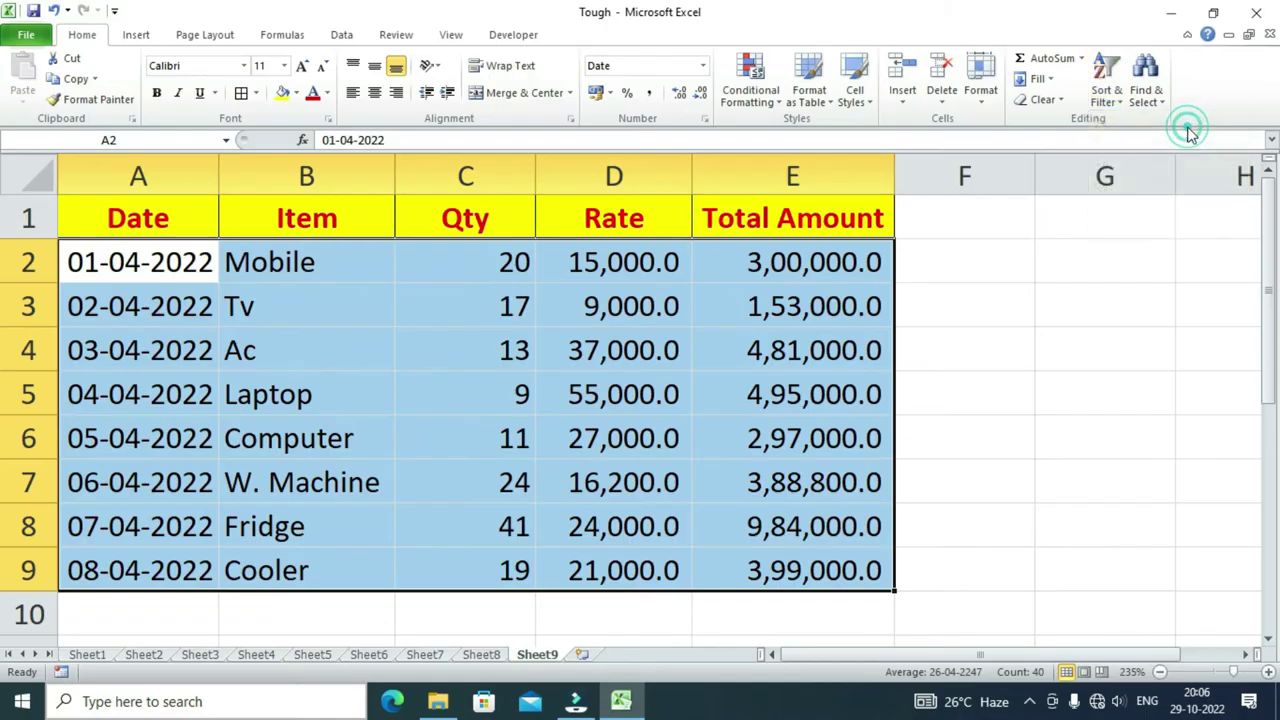
pyautogui.click(1099, 96)
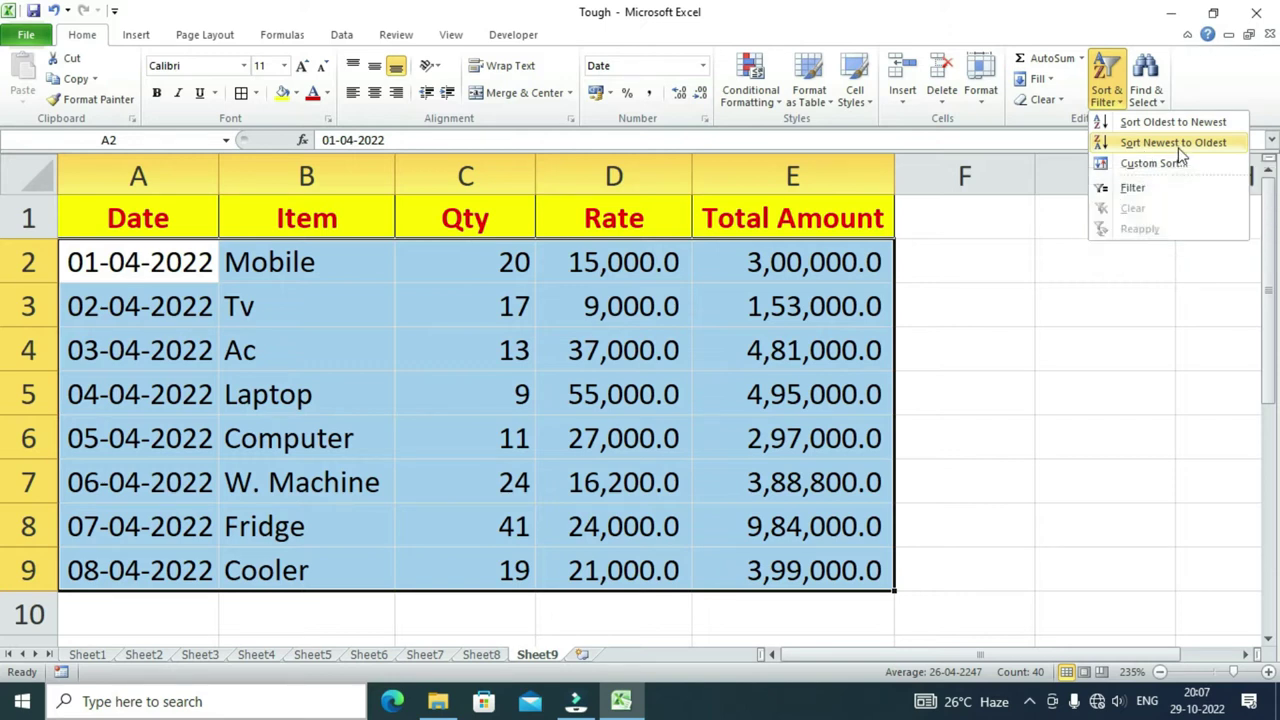
pyautogui.click(1178, 145)
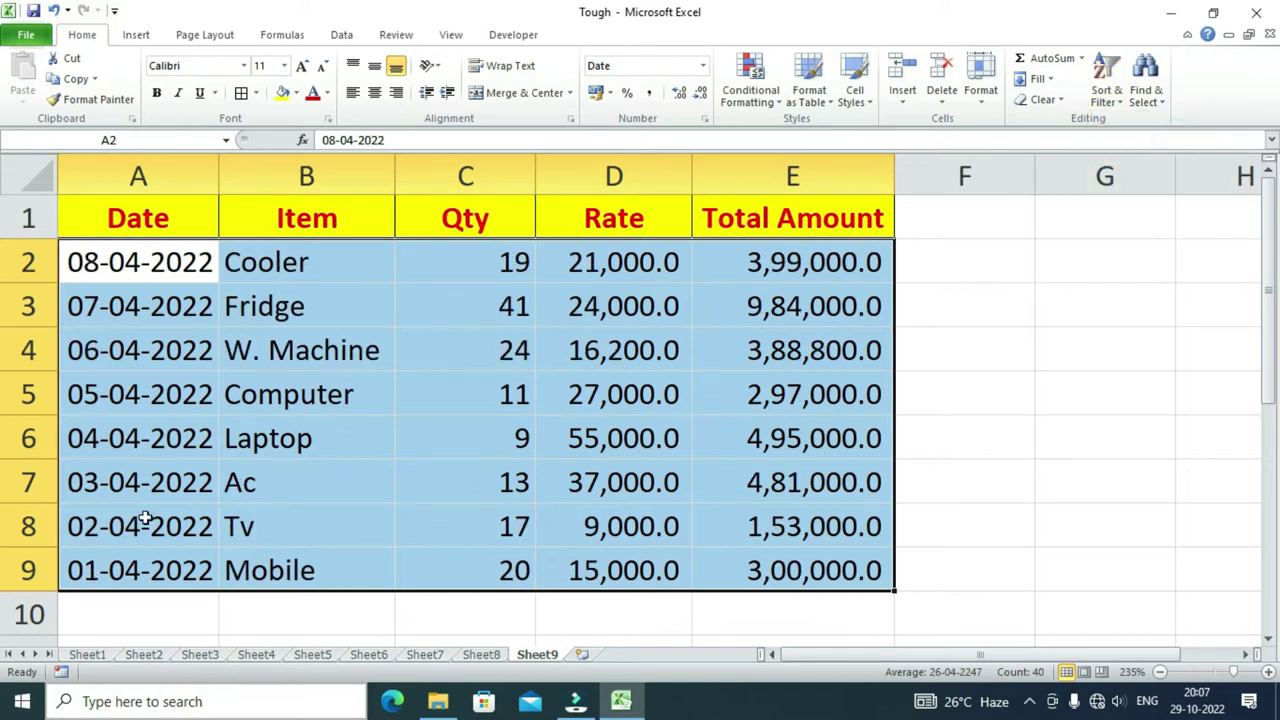
pyautogui.click(145, 520)
# - Select the dates A2:A9 and look at the Sort & Filter options without sorting
pyautogui.click(148, 566)
pyautogui.click(140, 528)
pyautogui.click(134, 571)
pyautogui.moveTo(134, 571); pyautogui.dragTo(143, 262)
pyautogui.moveTo(137, 571)
pyautogui.mouseDown()
pyautogui.moveTo(161, 291)
pyautogui.moveTo(143, 262)
pyautogui.mouseUp()
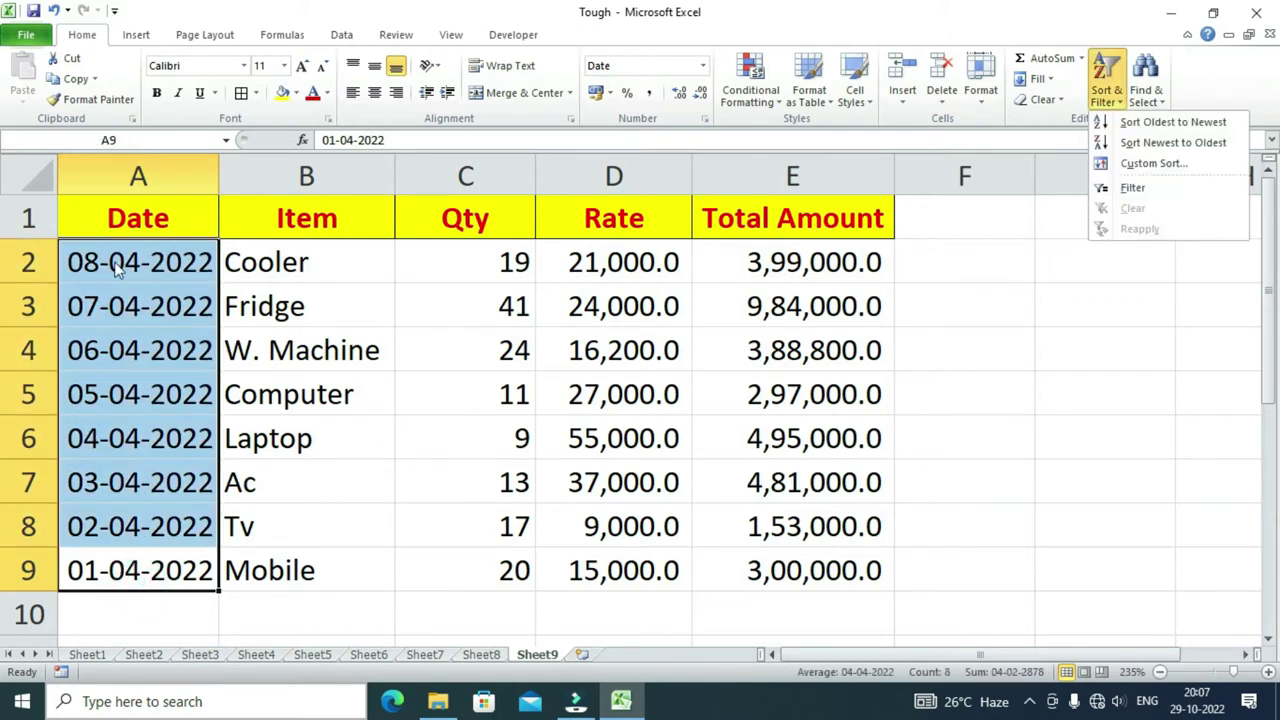
pyautogui.click(1118, 104)
pyautogui.click(165, 262)
# - Sort rows A2:E9 oldest to newest, starting with 01-04-2022 Mobile
pyautogui.moveTo(128, 262); pyautogui.dragTo(826, 569)
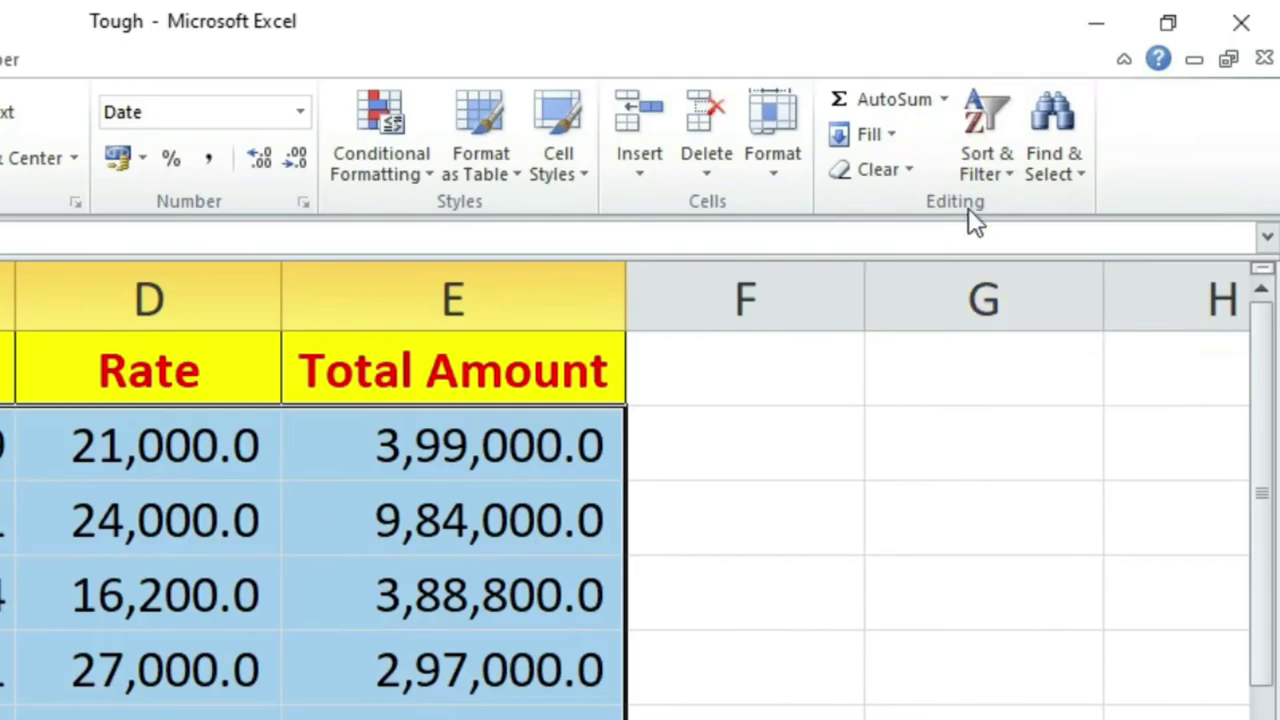
pyautogui.click(992, 168)
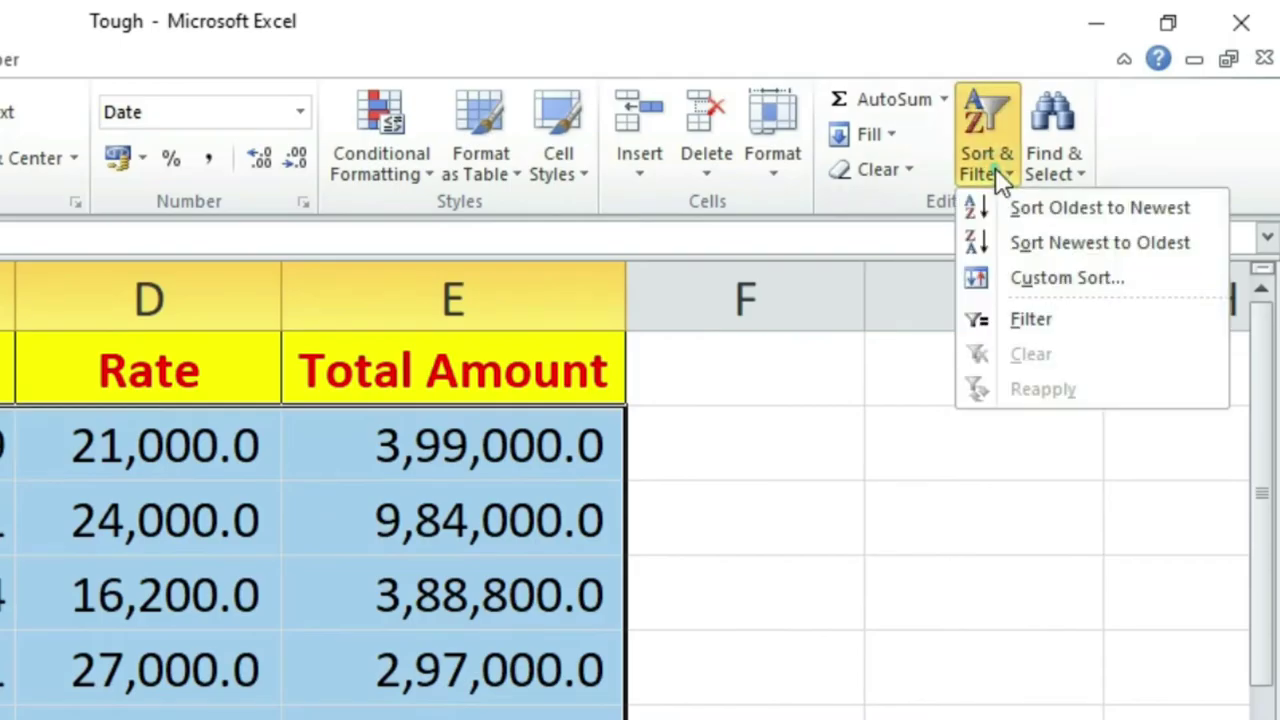
pyautogui.click(1029, 211)
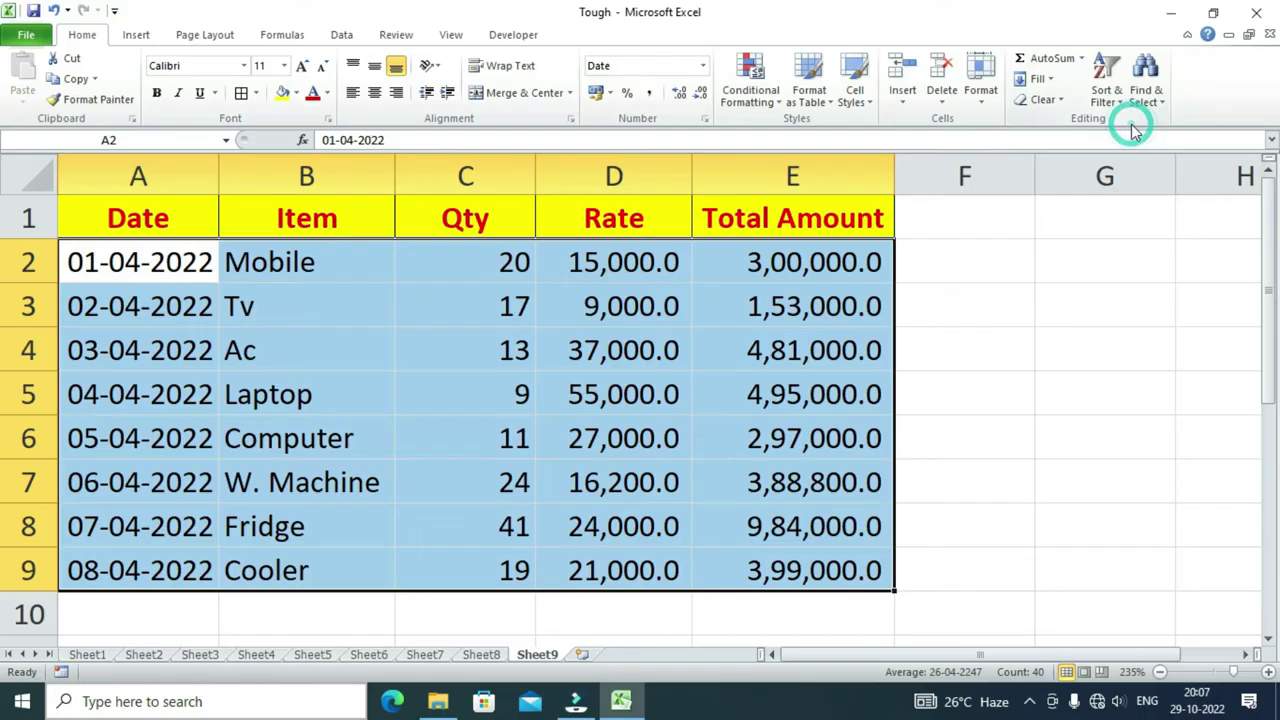
pyautogui.click(290, 375)
pyautogui.moveTo(130, 265); pyautogui.dragTo(125, 568)
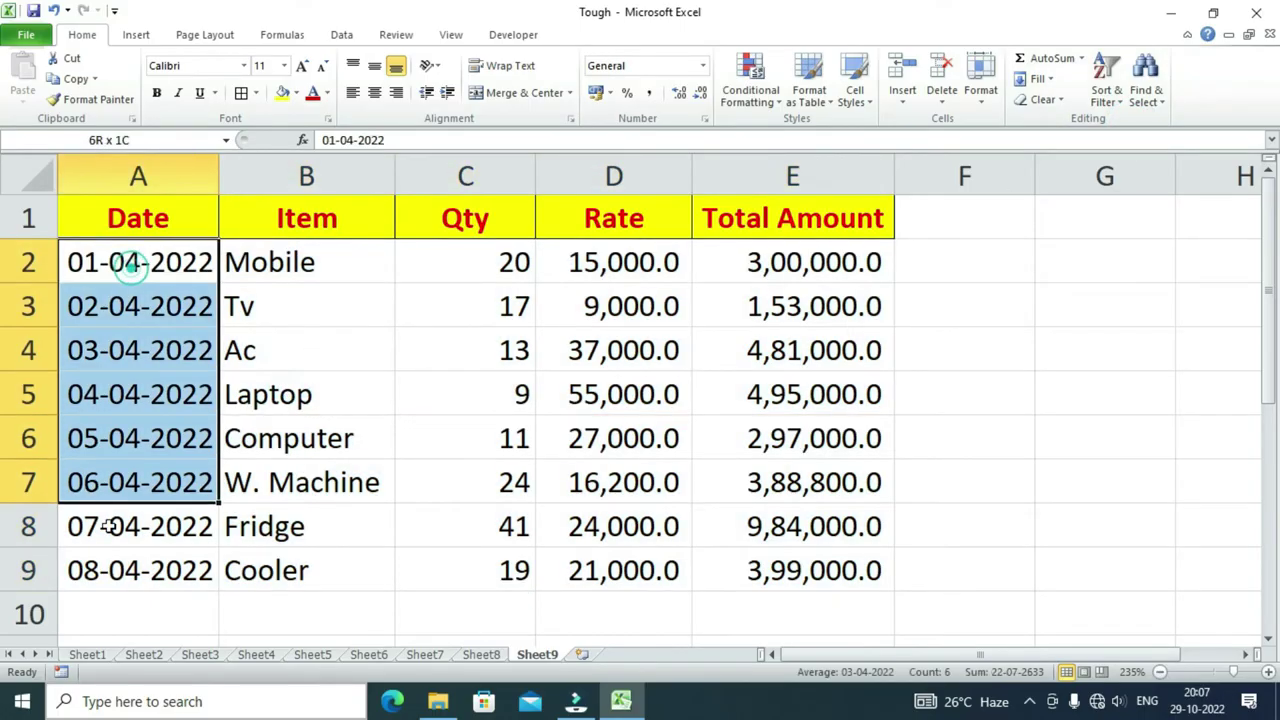
pyautogui.moveTo(148, 262); pyautogui.dragTo(200, 560)
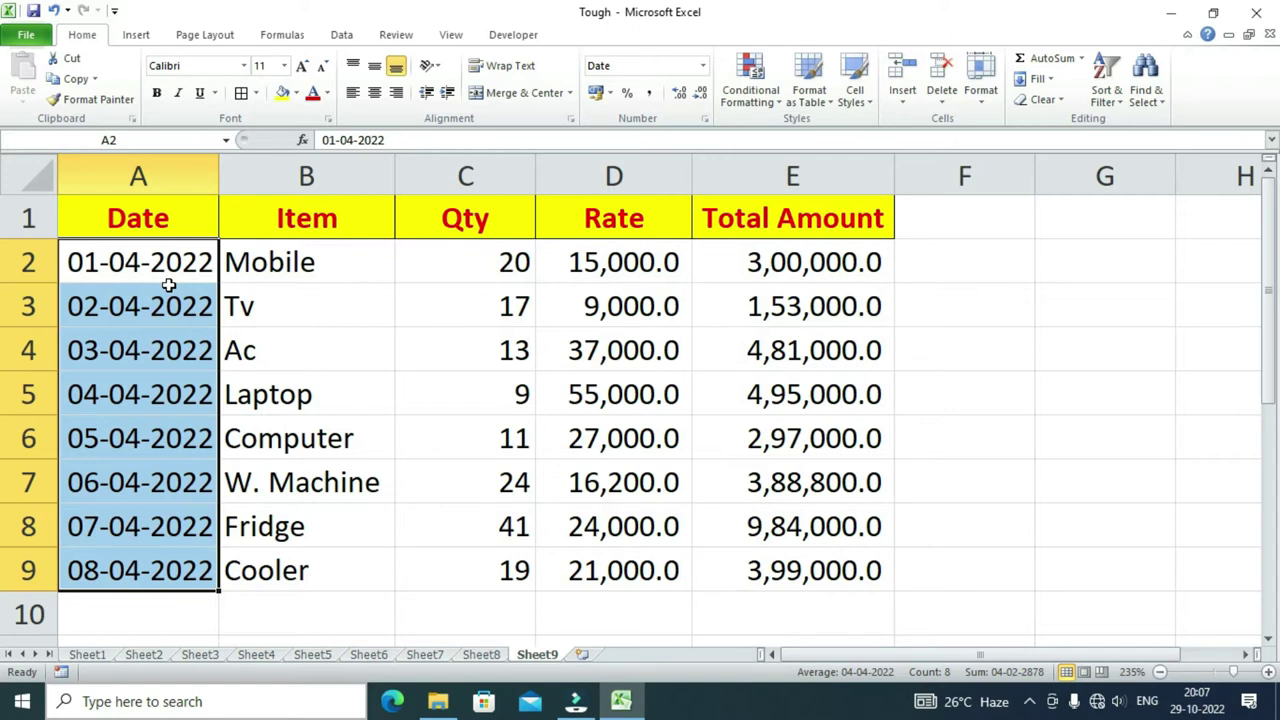
# - Start an A-to-Z sort of the item names B2:B9 and move the Sort Warning beside the table
pyautogui.click(282, 264)
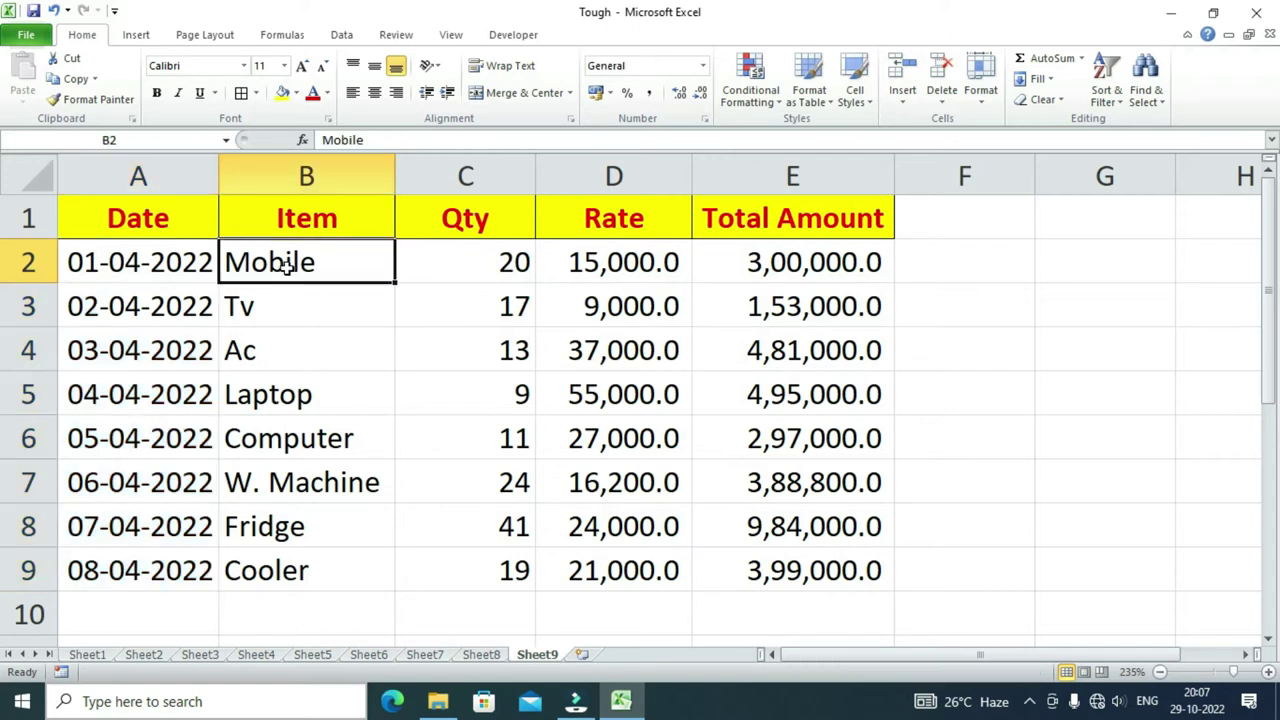
pyautogui.moveTo(275, 263); pyautogui.dragTo(274, 570)
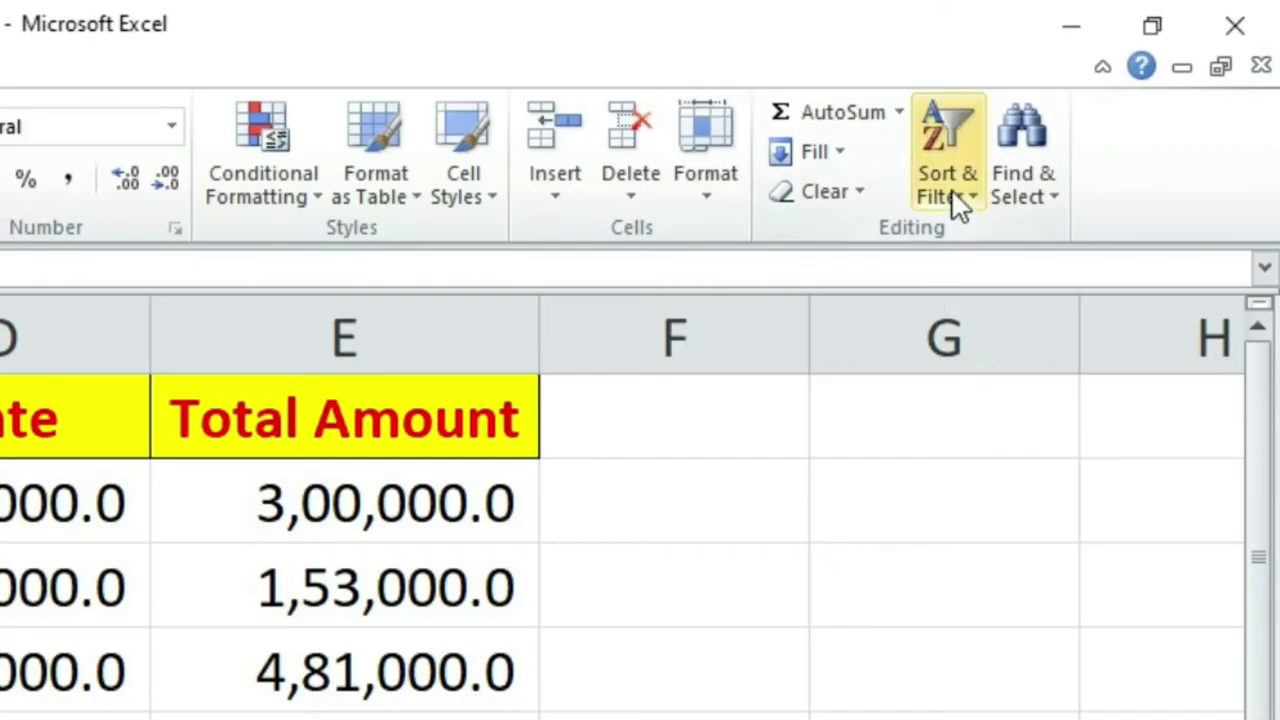
pyautogui.click(1108, 100)
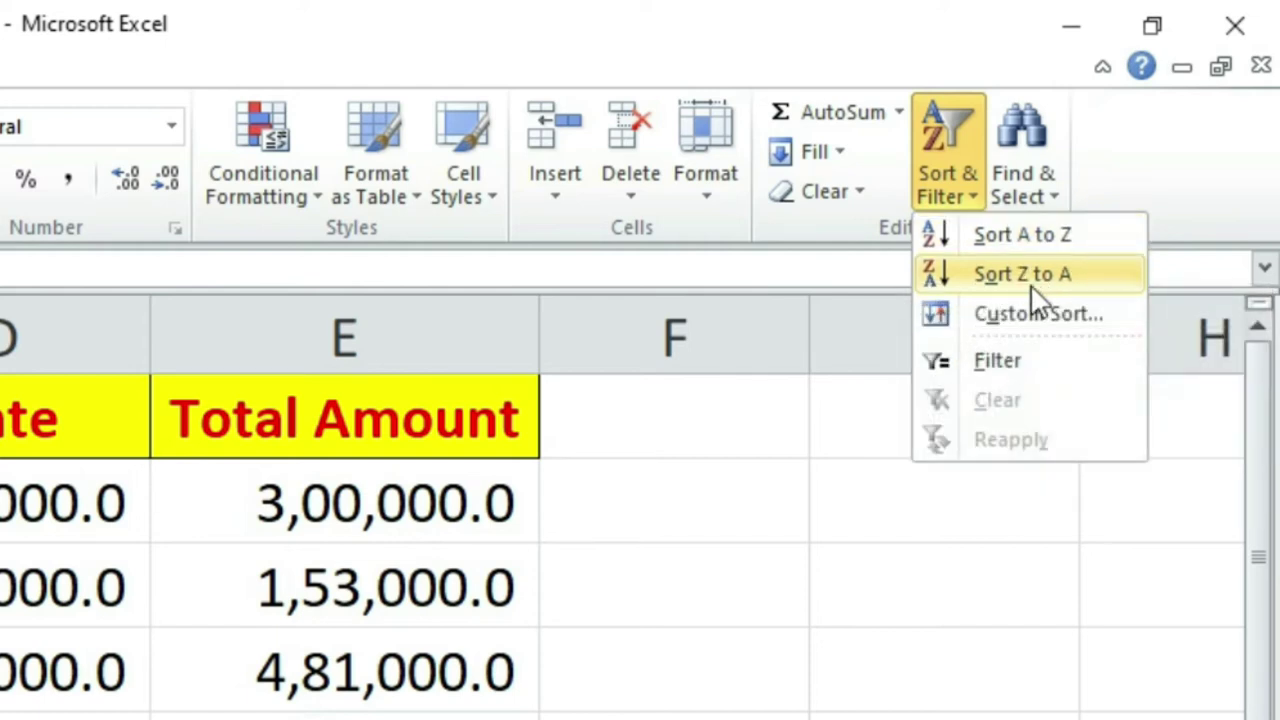
pyautogui.click(1021, 249)
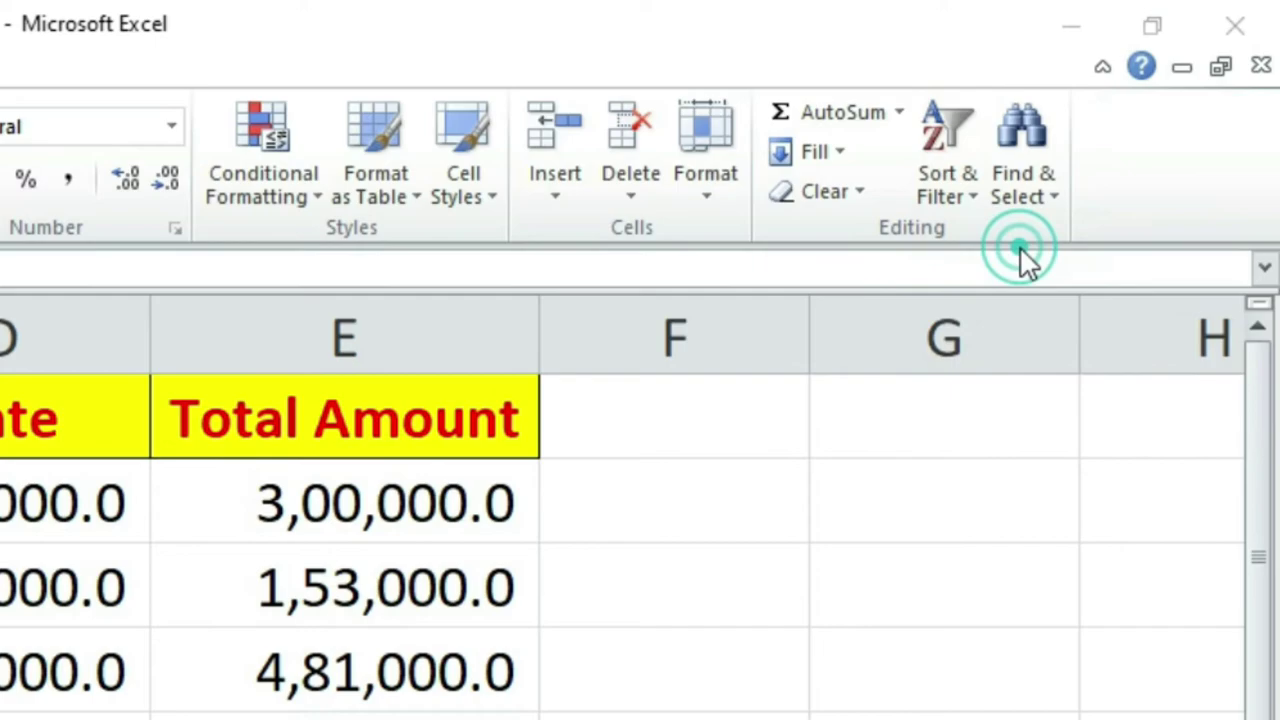
pyautogui.moveTo(329, 286); pyautogui.dragTo(937, 326)
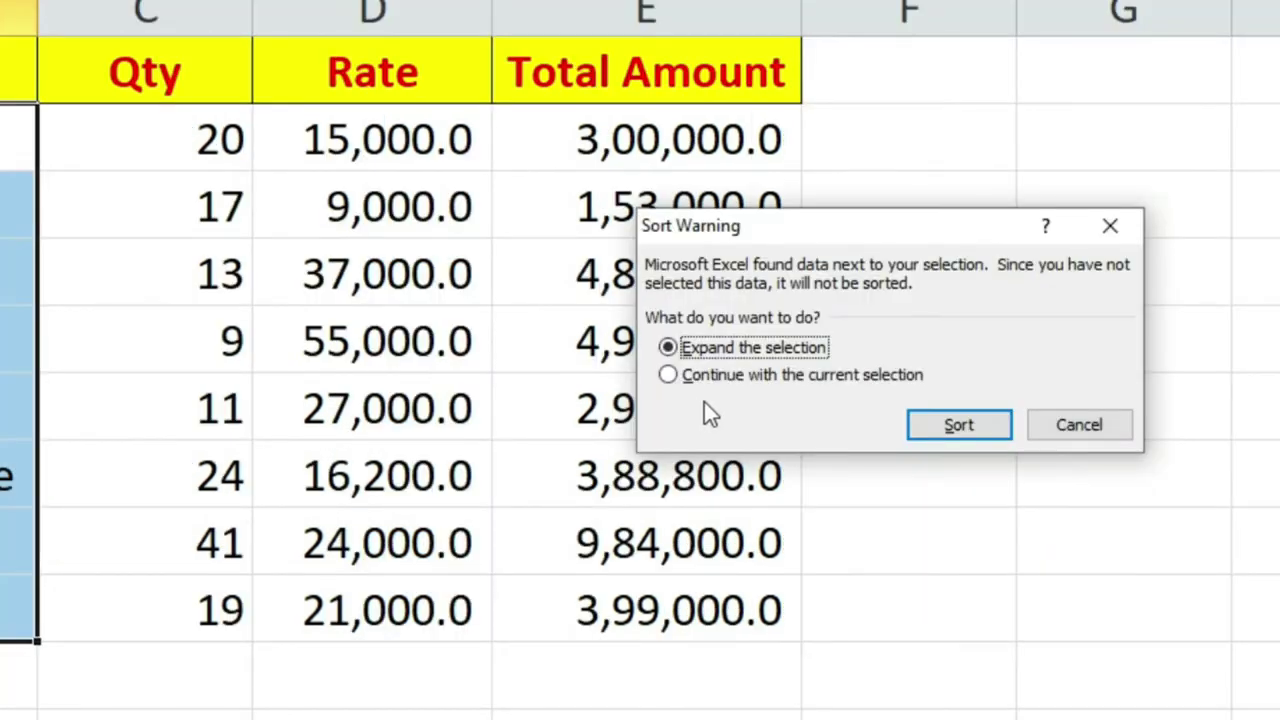
# - Choose Expand the selection and sort the whole table A to Z by Item, Ac first
pyautogui.click(760, 379)
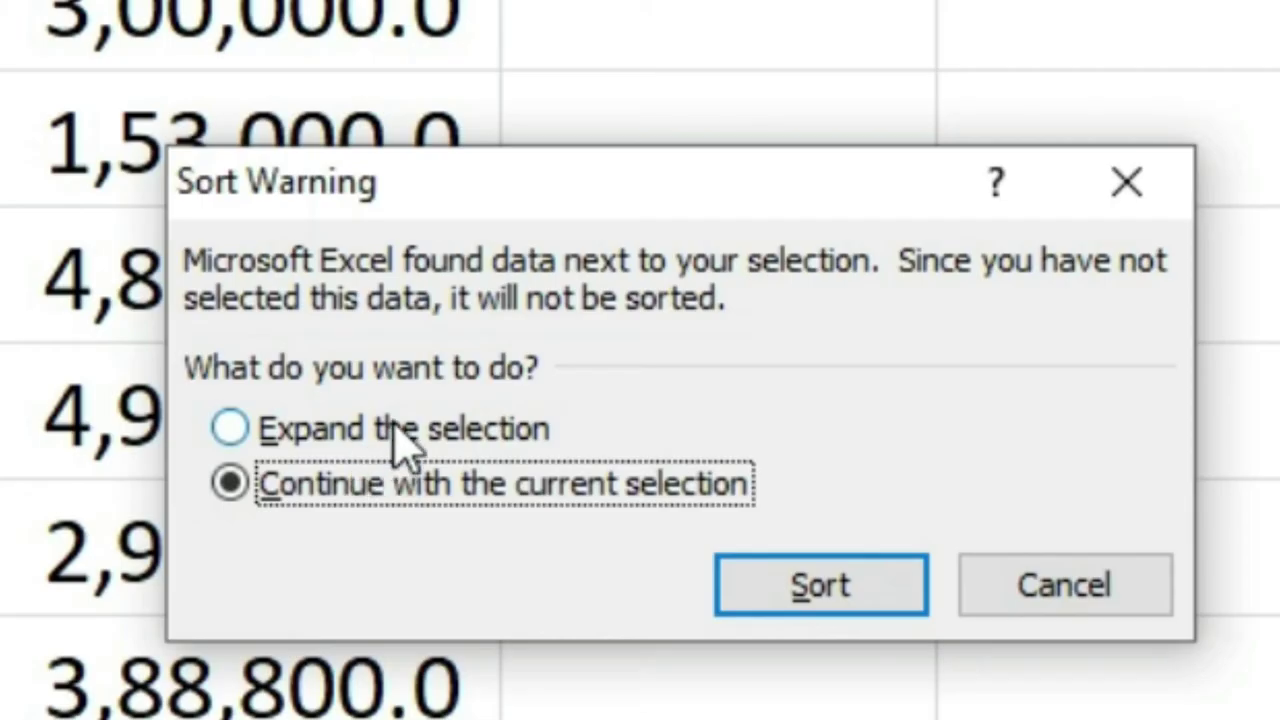
pyautogui.click(402, 442)
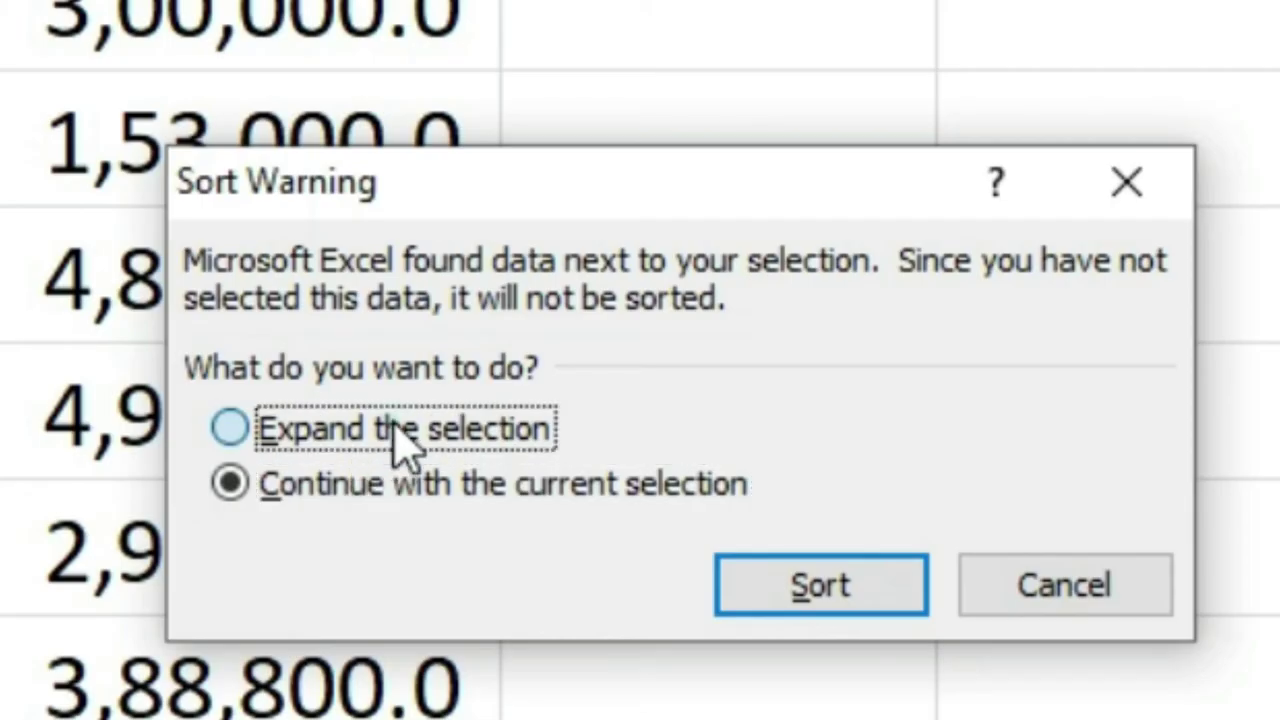
pyautogui.click(735, 605)
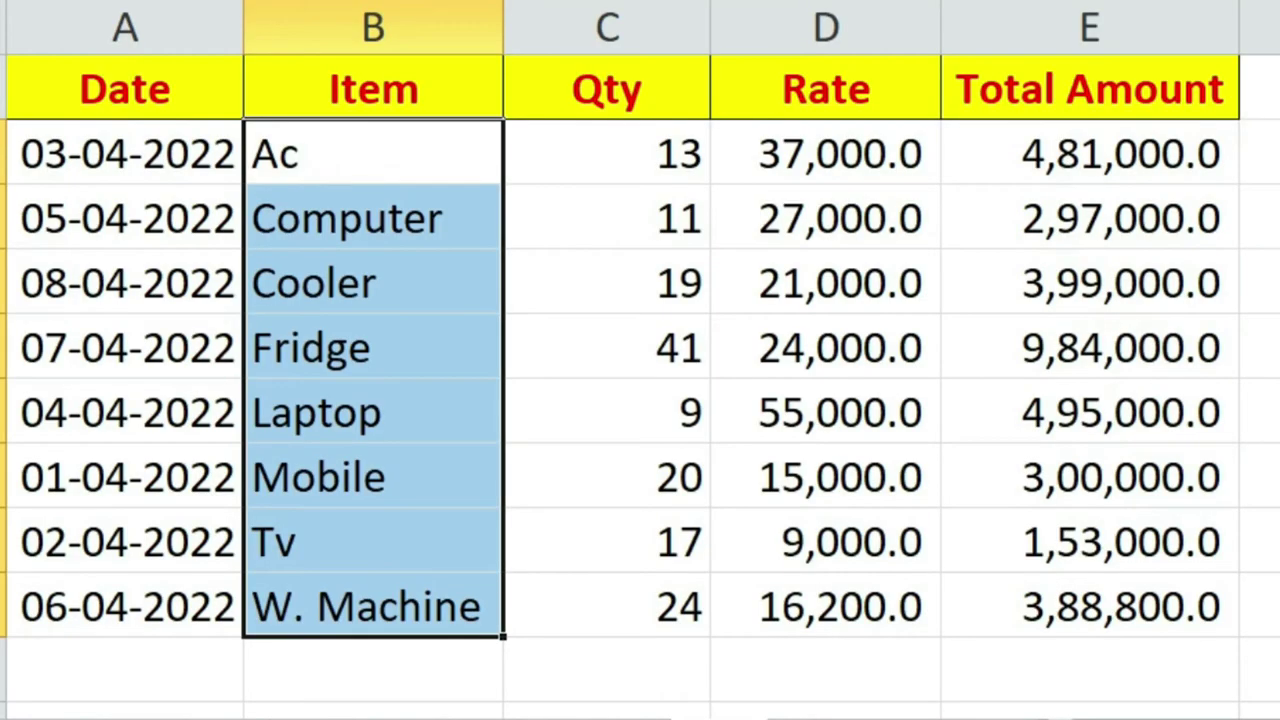
pyautogui.click(1262, 414)
pyautogui.click(390, 167)
pyautogui.click(405, 215)
pyautogui.click(425, 288)
pyautogui.click(417, 345)
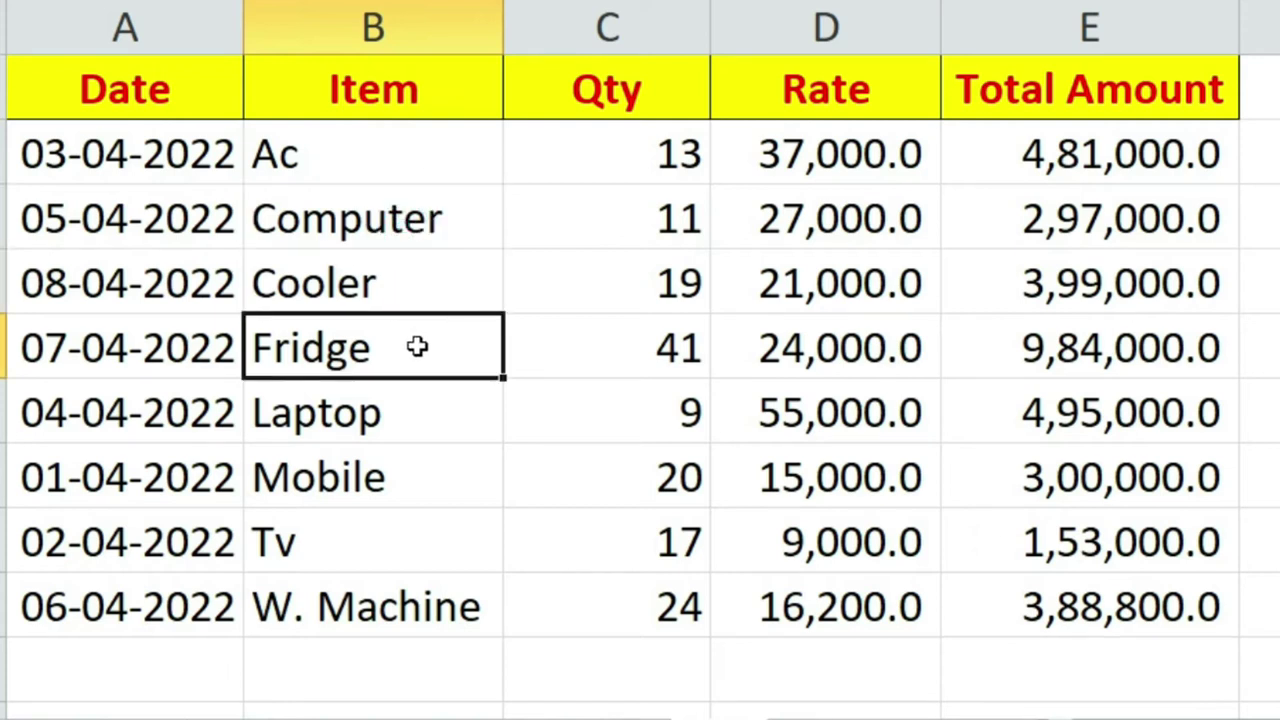
pyautogui.click(405, 422)
pyautogui.click(397, 490)
pyautogui.click(385, 548)
pyautogui.click(370, 606)
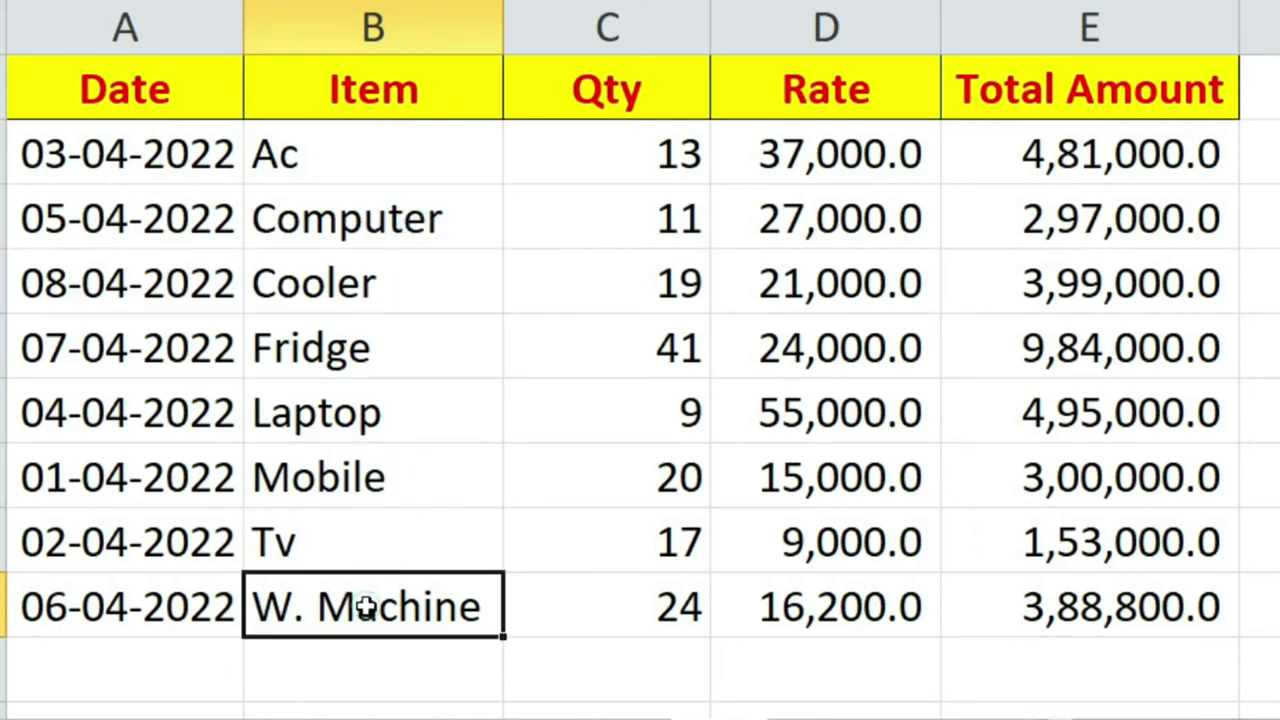
pyautogui.moveTo(385, 170)
pyautogui.mouseDown()
pyautogui.moveTo(417, 429)
pyautogui.moveTo(400, 603)
pyautogui.mouseUp()
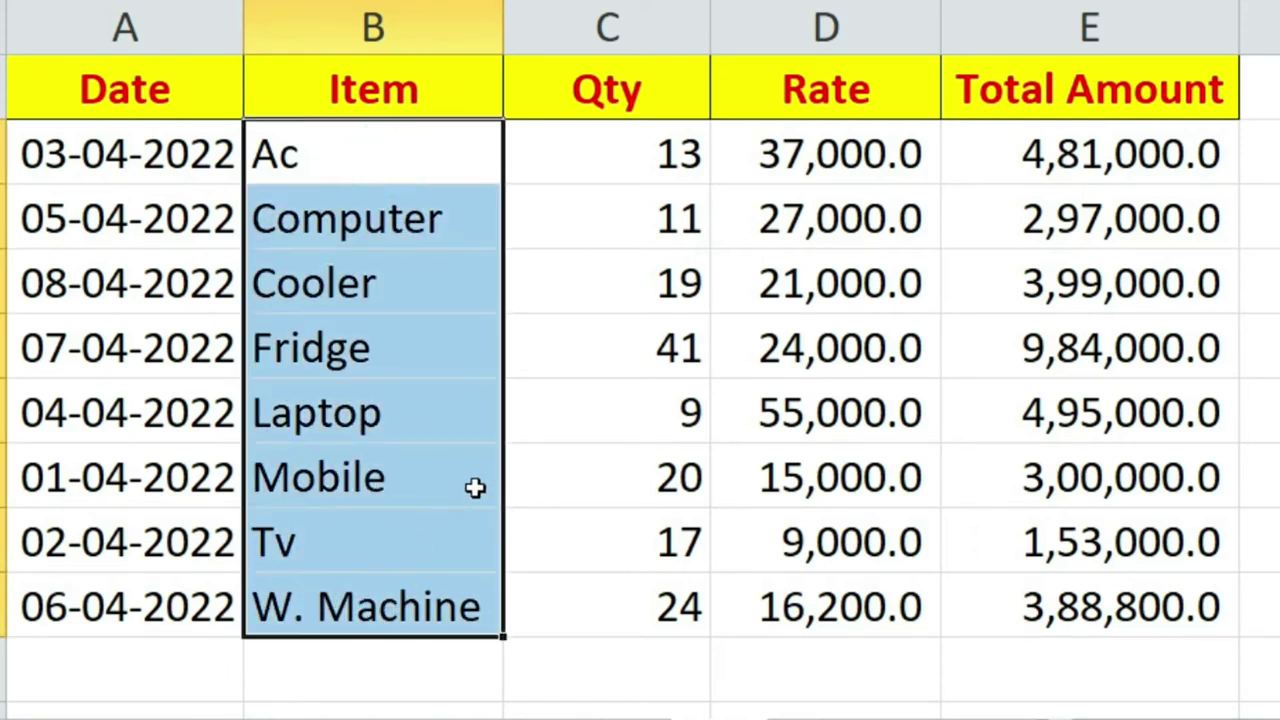
pyautogui.click(420, 160)
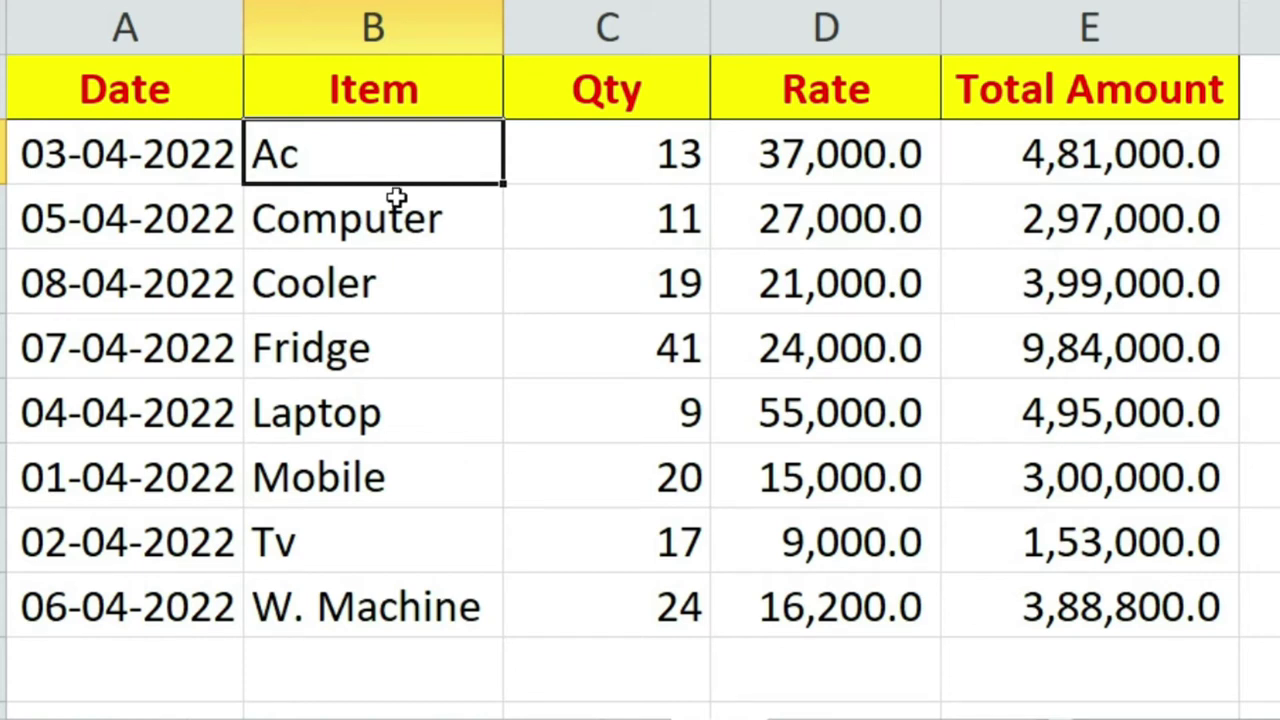
pyautogui.click(392, 287)
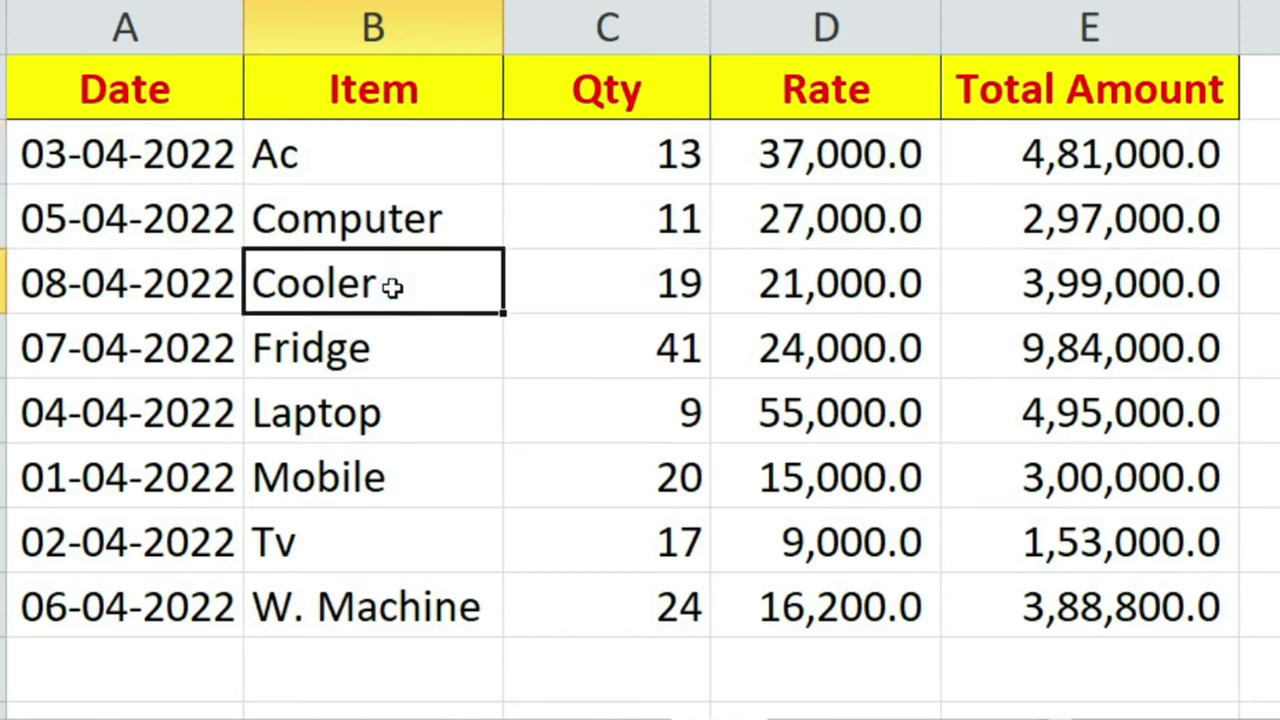
pyautogui.click(389, 352)
pyautogui.click(389, 352)
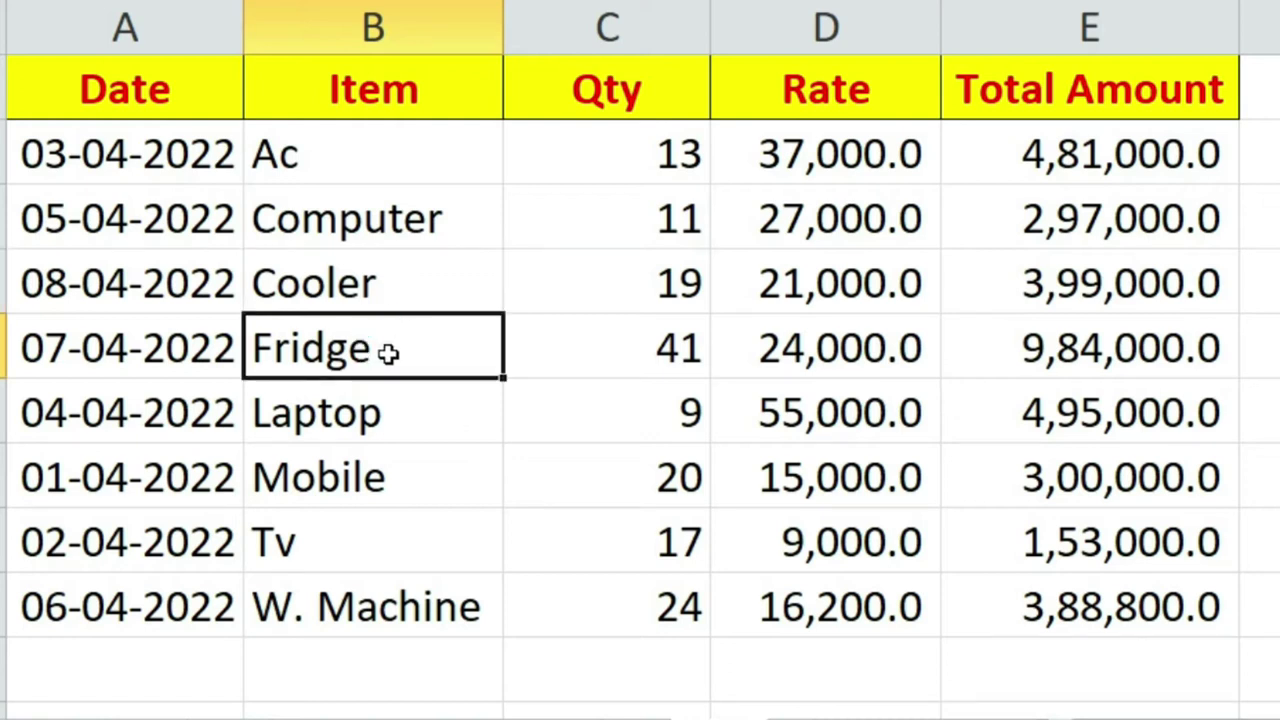
pyautogui.click(390, 414)
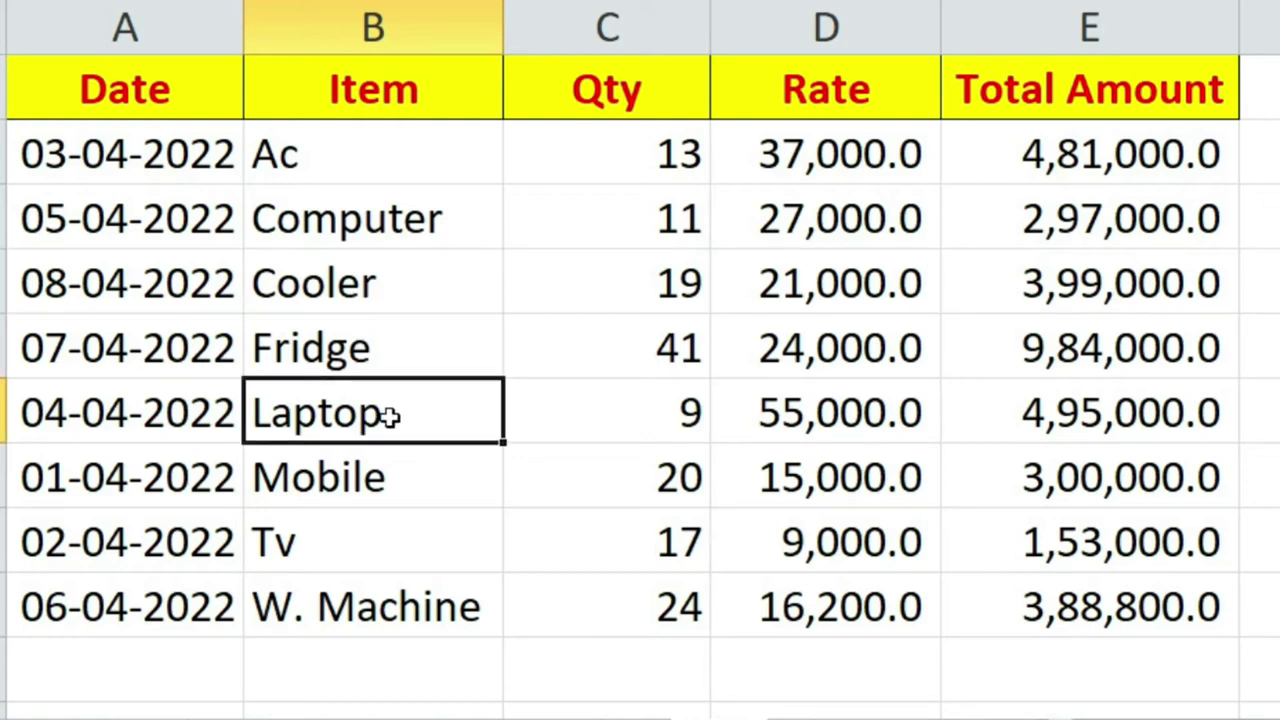
pyautogui.click(405, 482)
pyautogui.click(363, 543)
pyautogui.click(352, 598)
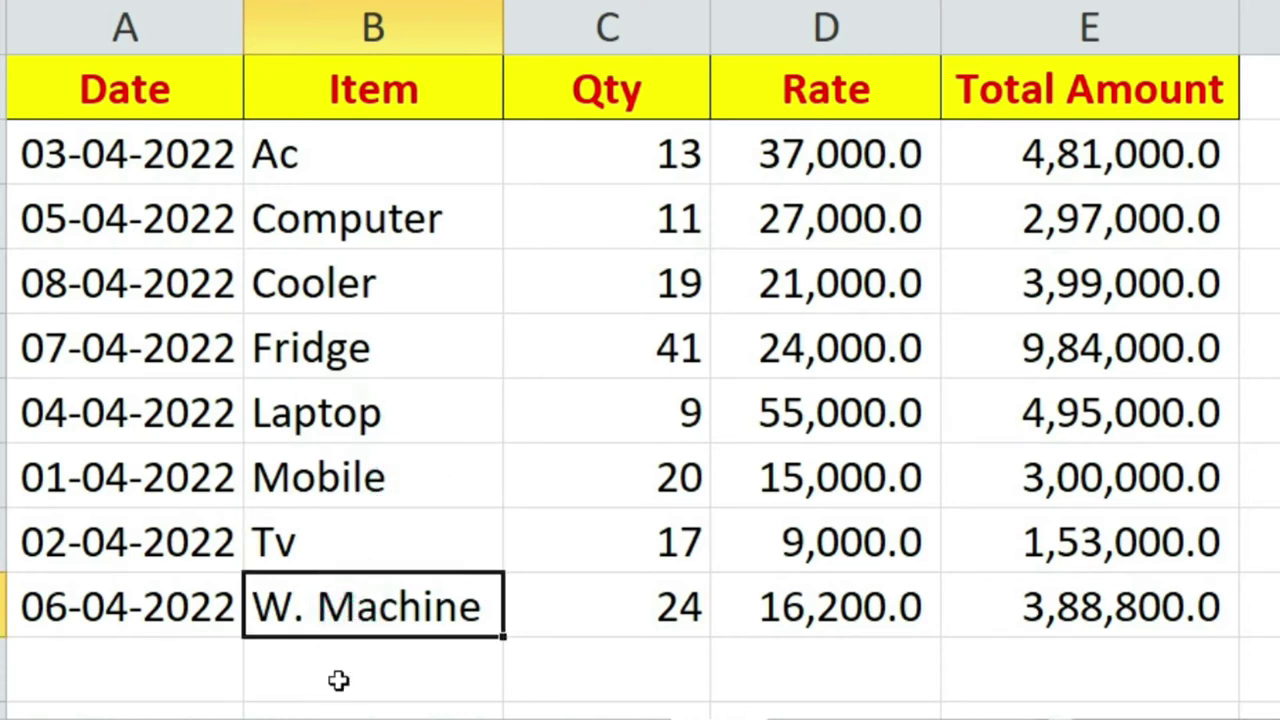
pyautogui.moveTo(397, 154); pyautogui.dragTo(372, 598)
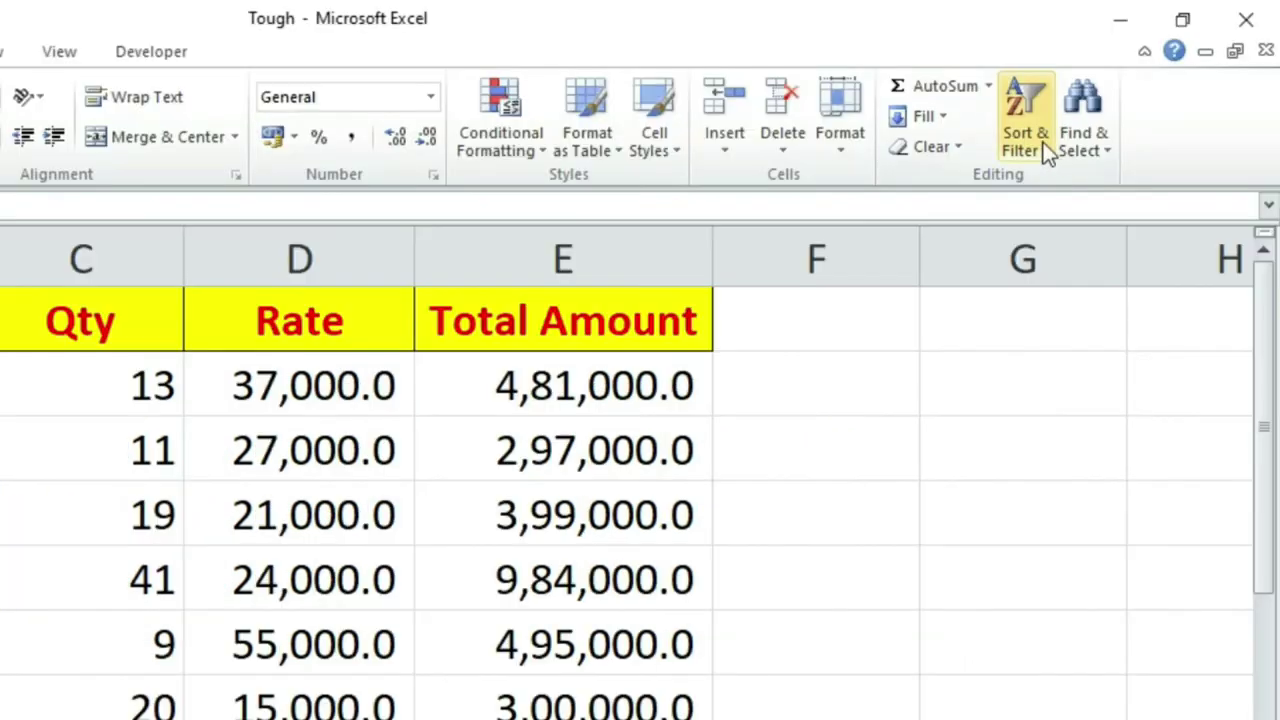
# - Sort the items Z to A with whole rows kept, W. Machine first
pyautogui.click(1045, 152)
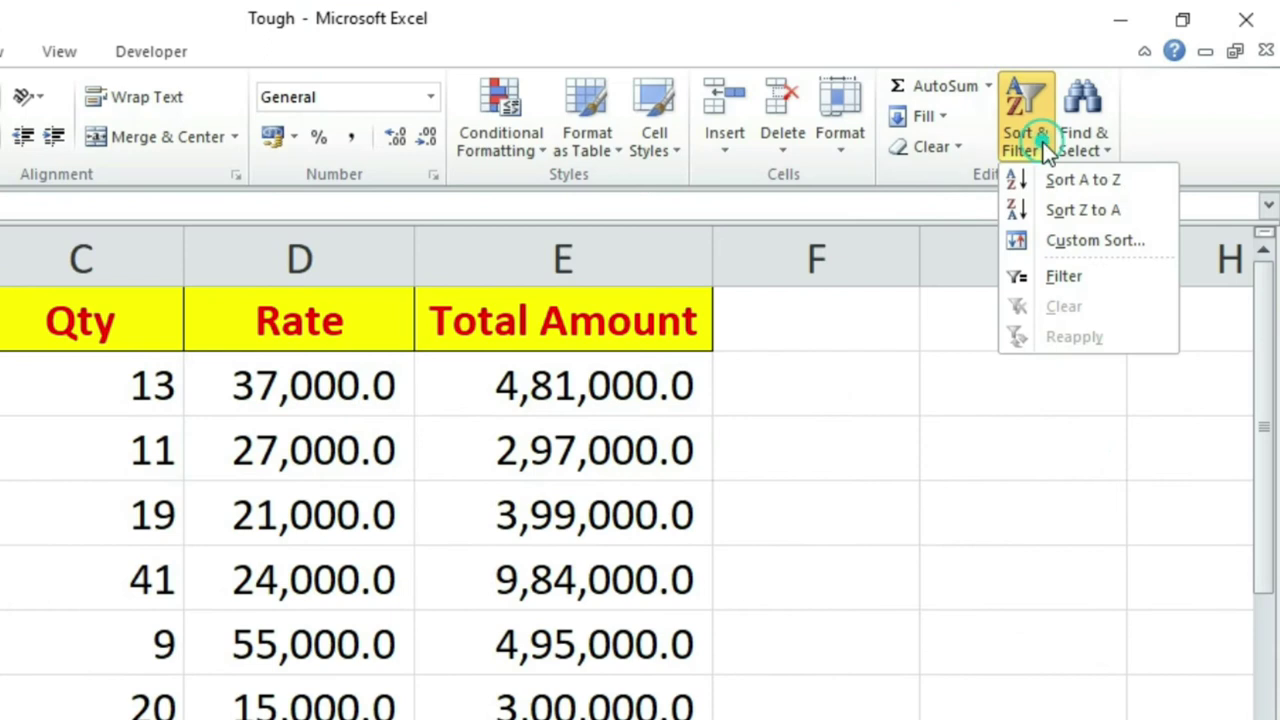
pyautogui.click(1062, 218)
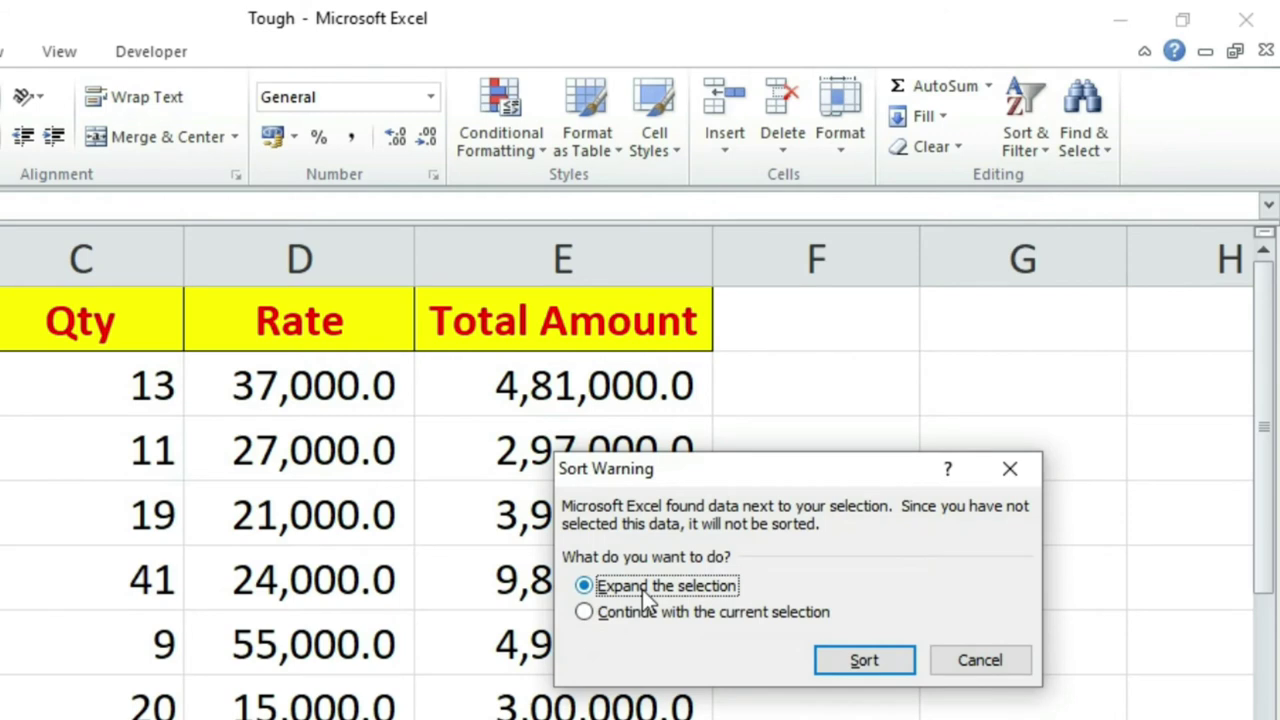
pyautogui.click(858, 662)
pyautogui.moveTo(389, 194); pyautogui.dragTo(370, 636)
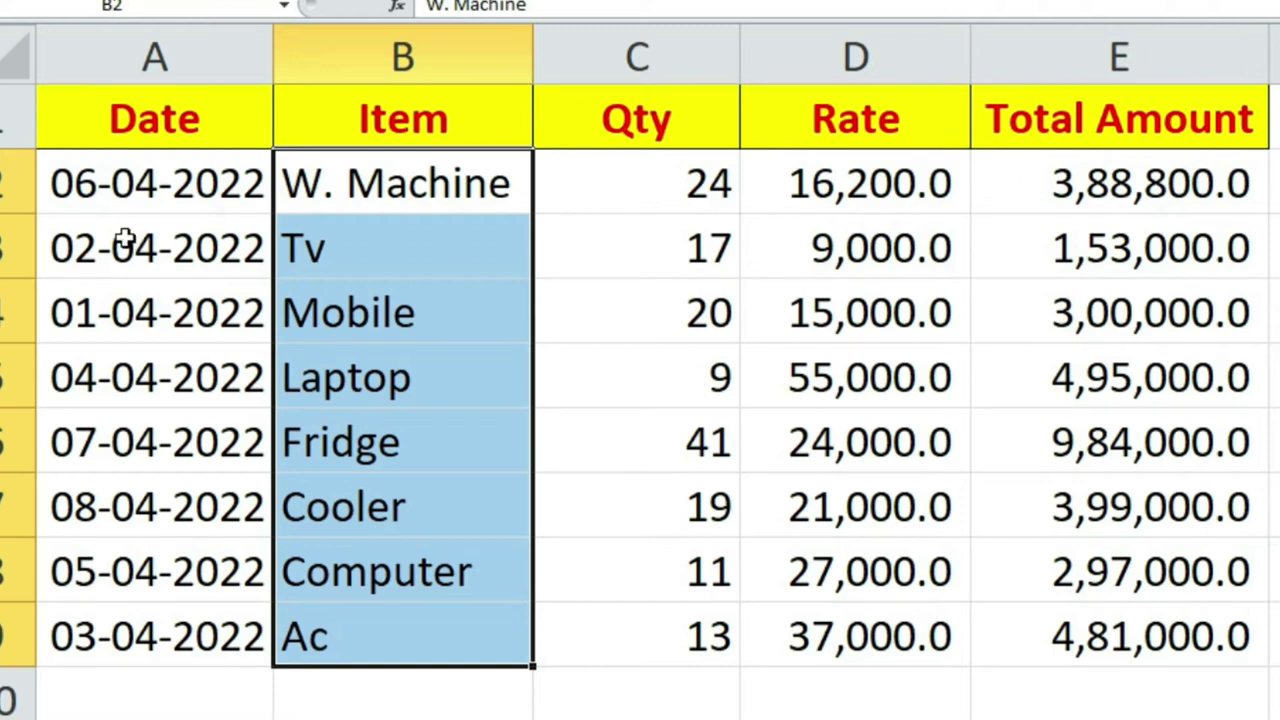
# - Check that the dates in column A moved with their items, then reselect B2:B9
pyautogui.moveTo(143, 194); pyautogui.dragTo(150, 638)
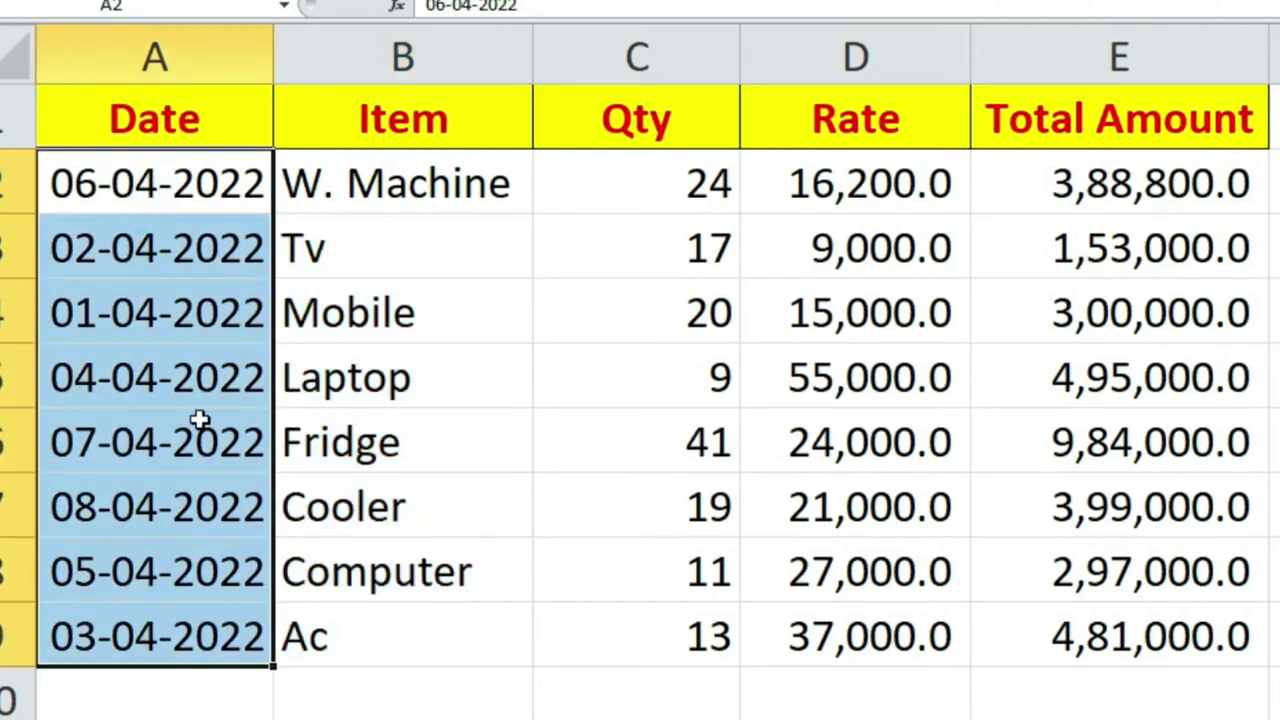
pyautogui.click(140, 195)
pyautogui.click(136, 266)
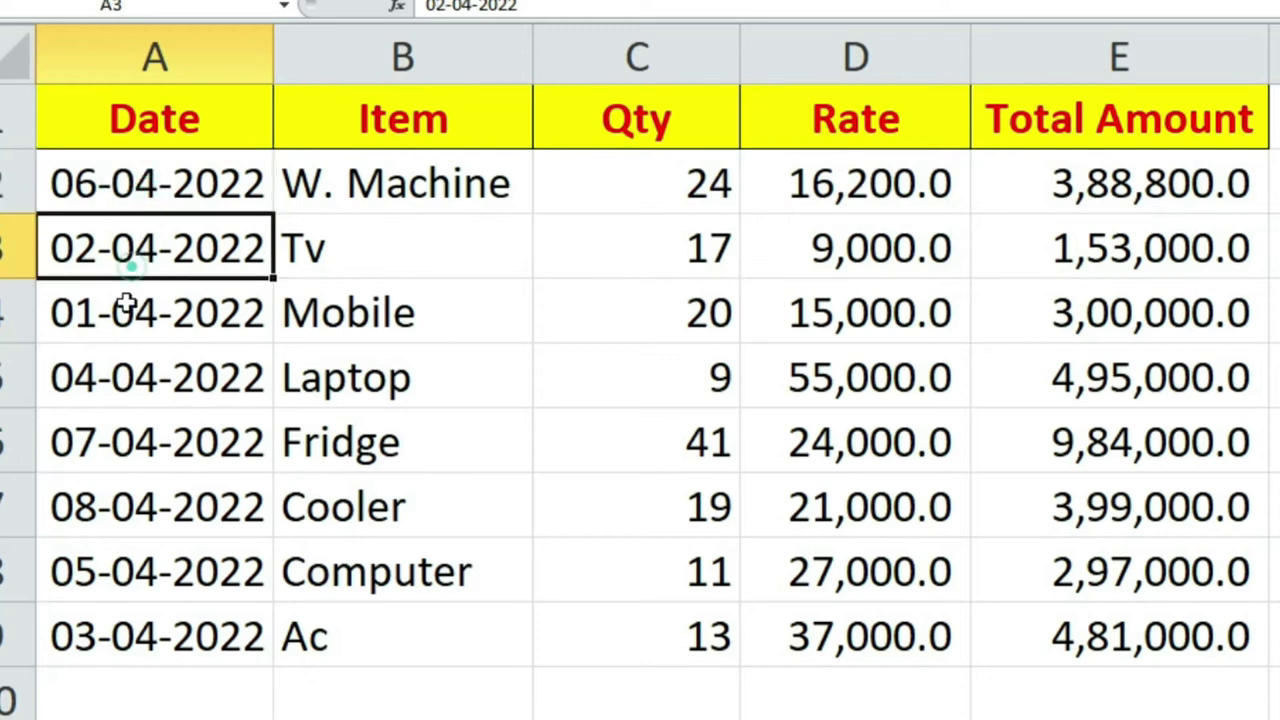
pyautogui.click(126, 320)
pyautogui.click(128, 385)
pyautogui.moveTo(386, 195); pyautogui.dragTo(380, 600)
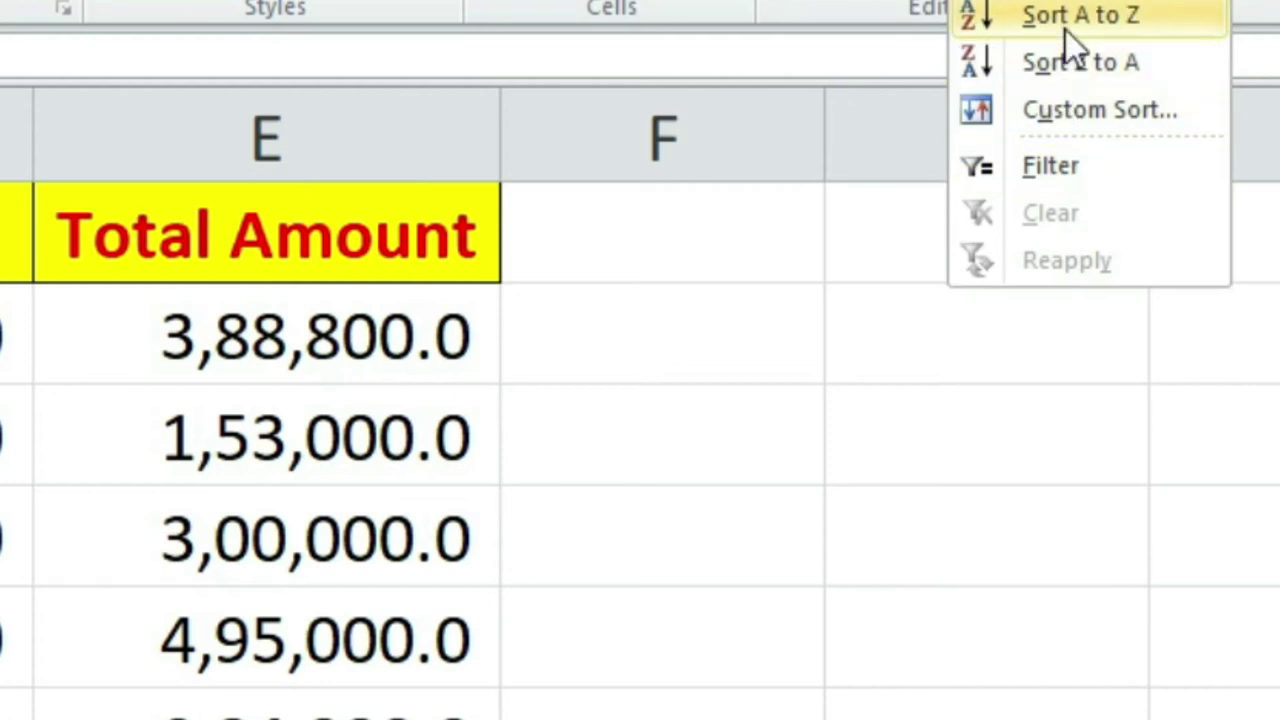
# - Re-sort the items A to Z with Expand the selection, bringing Ac first
pyautogui.click(1065, 28)
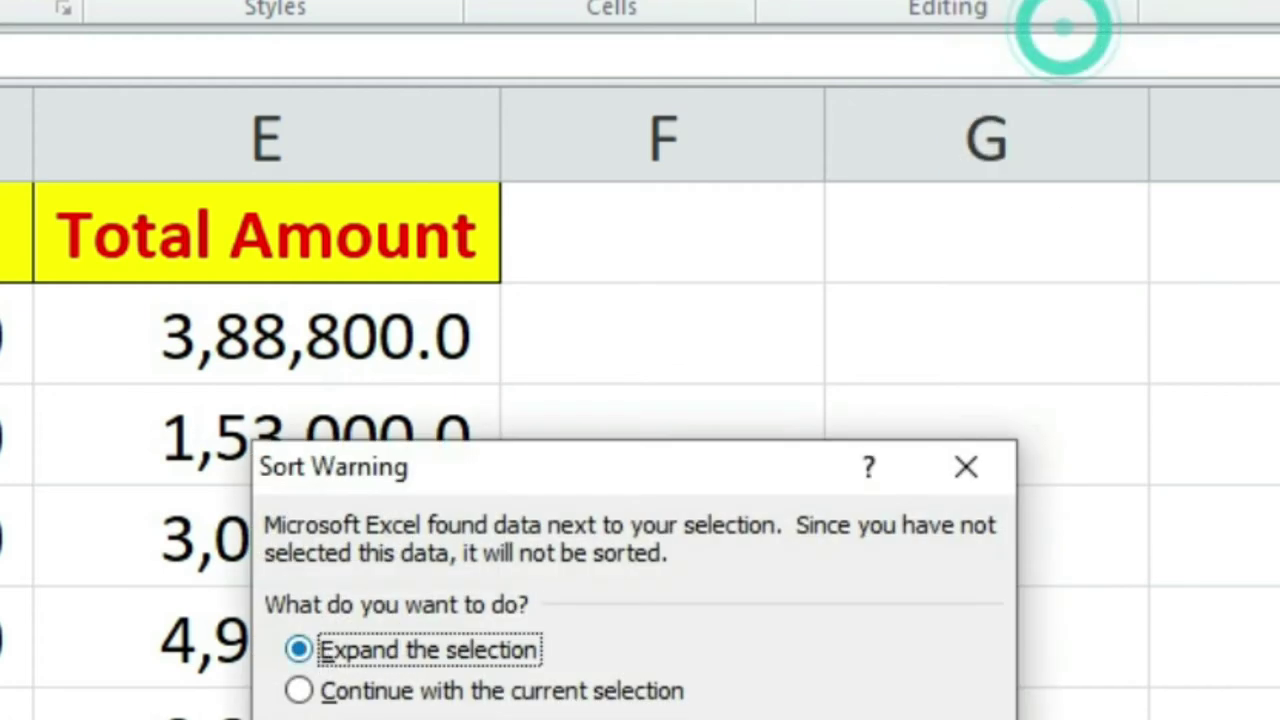
pyautogui.click(378, 692)
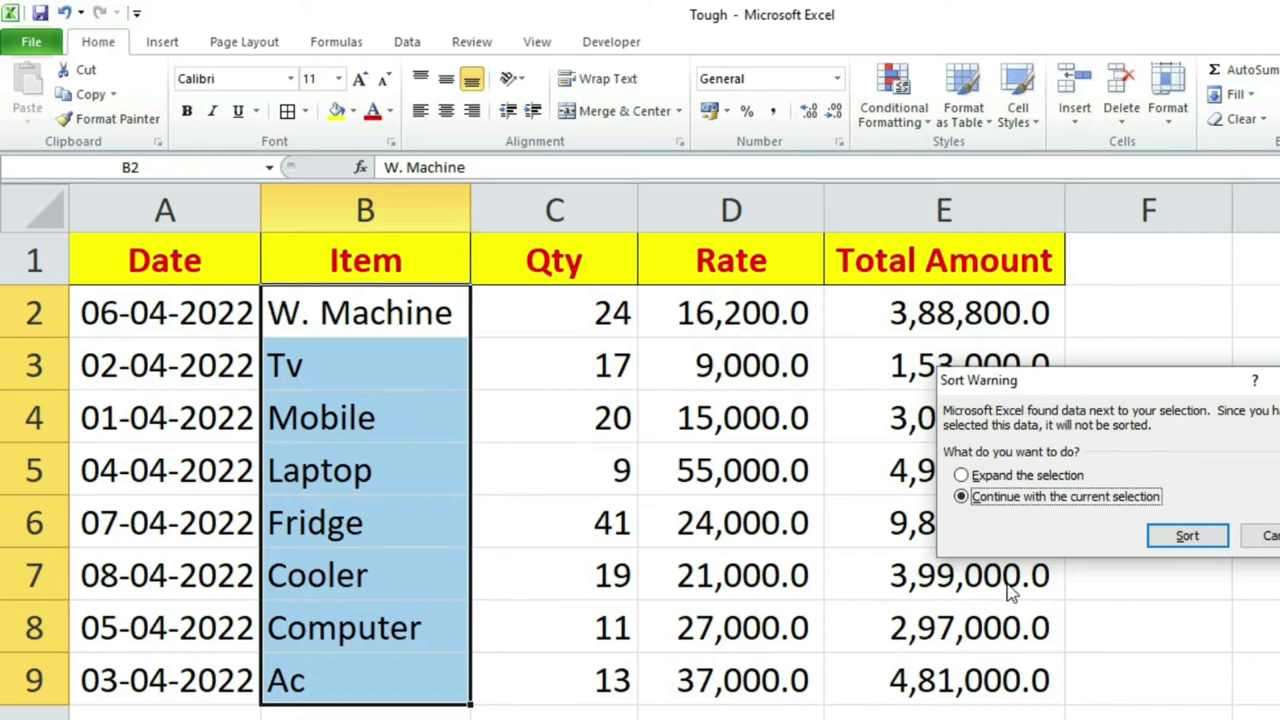
pyautogui.click(1020, 478)
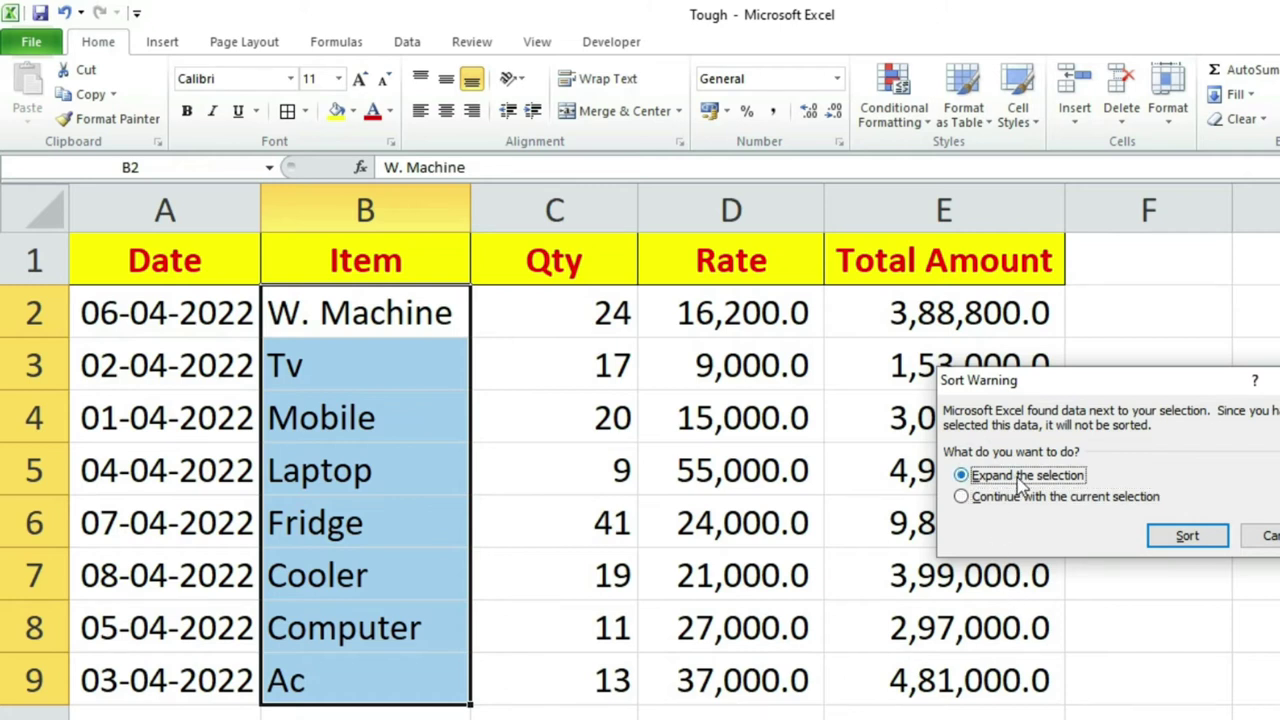
pyautogui.click(1186, 536)
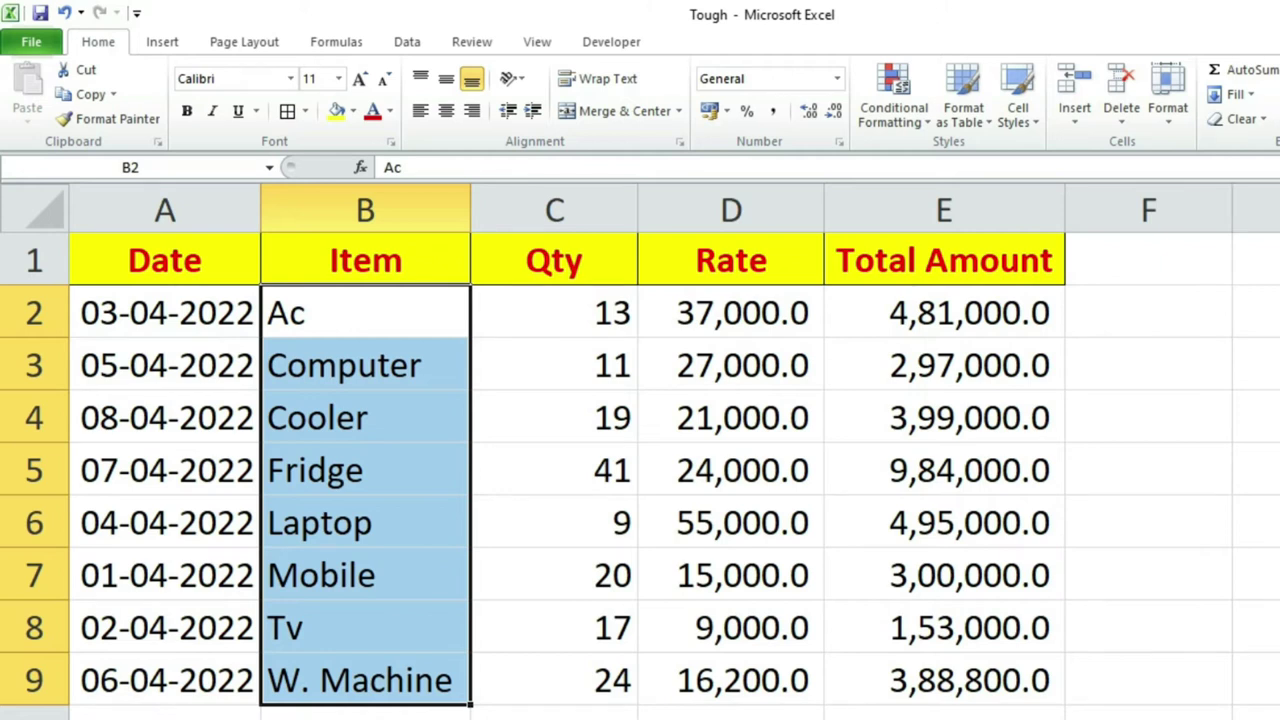
# - Start another item sort, cancel it, and reselect the item names in column B
pyautogui.click(1270, 110)
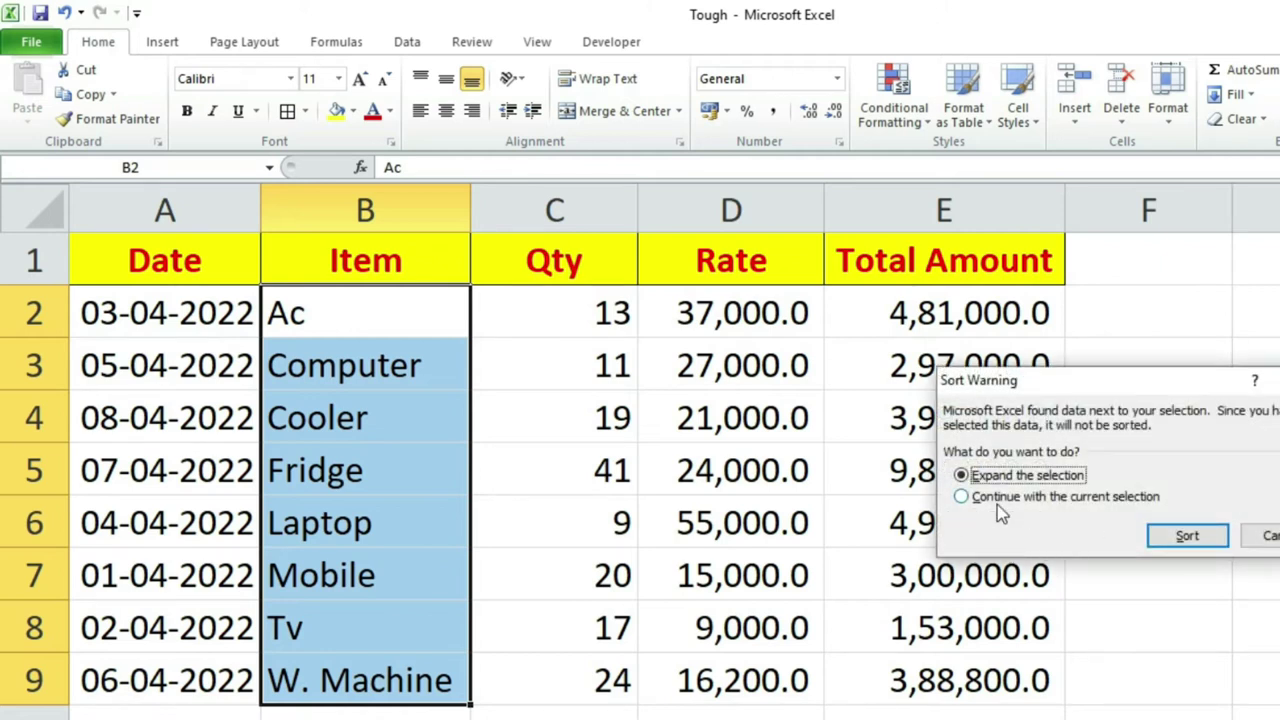
pyautogui.click(1270, 537)
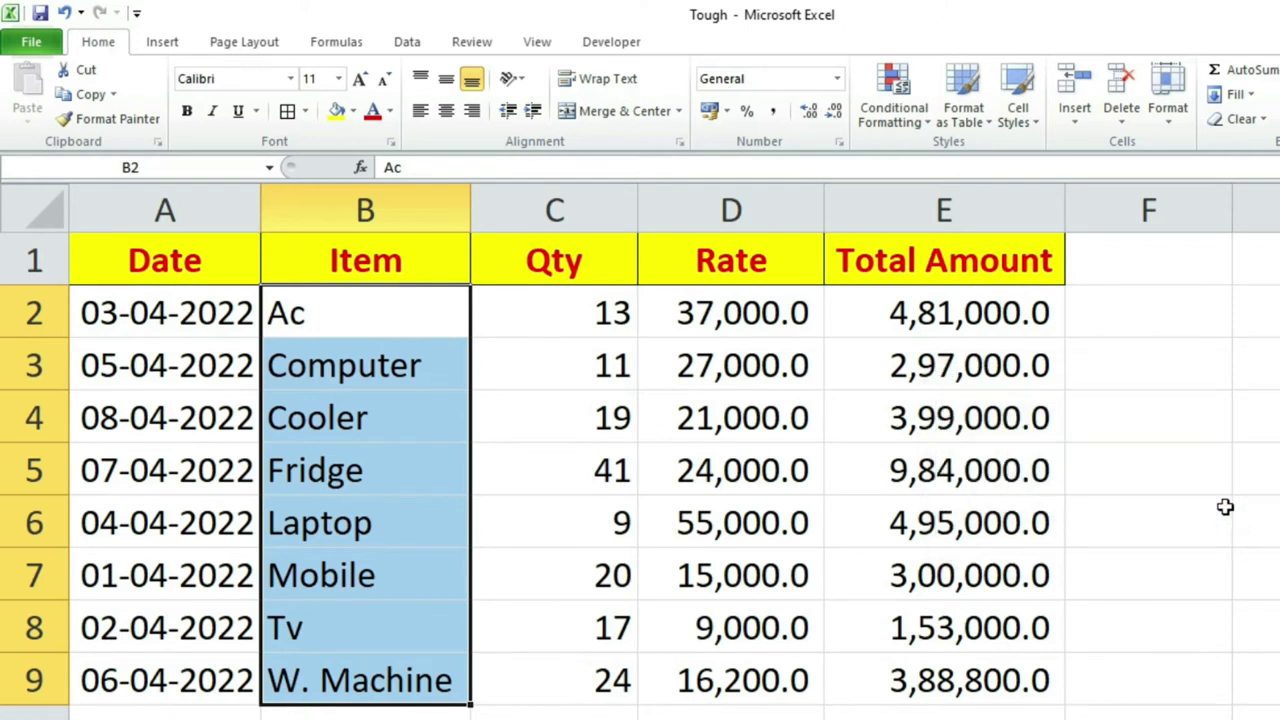
pyautogui.moveTo(362, 318)
pyautogui.mouseDown()
pyautogui.moveTo(397, 627)
pyautogui.moveTo(386, 668)
pyautogui.mouseUp()
pyautogui.click(1186, 388)
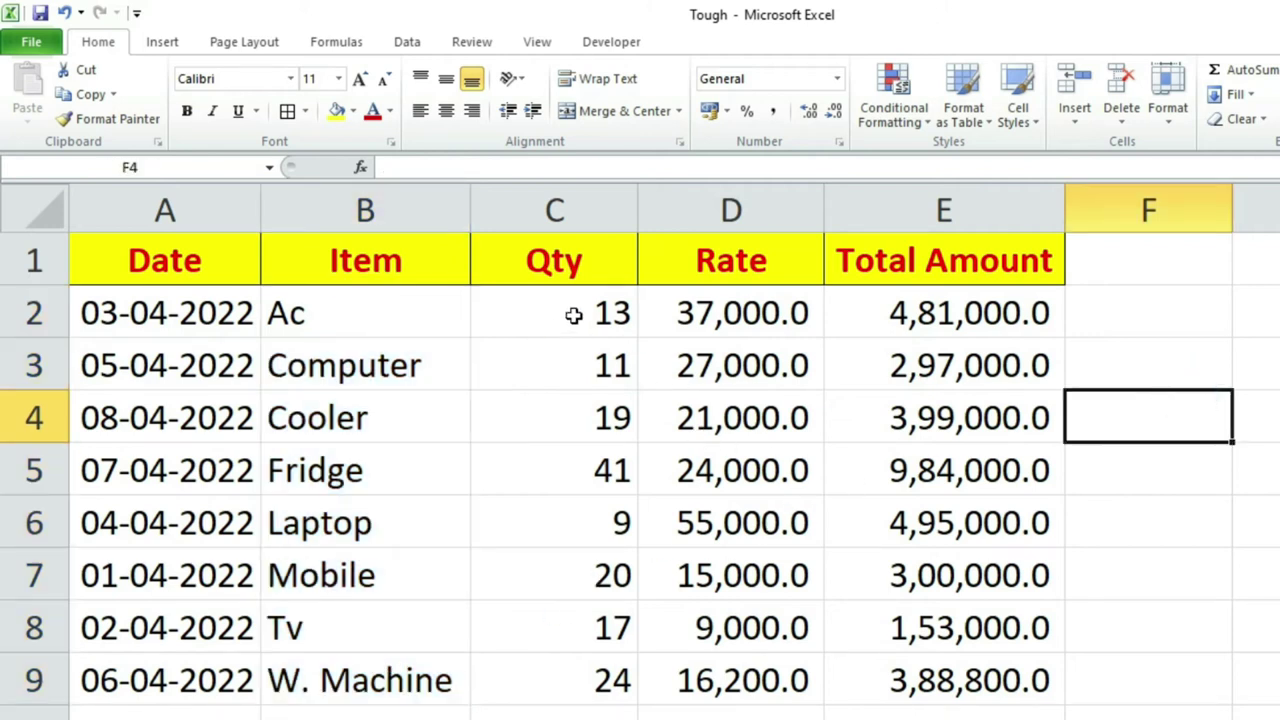
pyautogui.moveTo(573, 315); pyautogui.dragTo(582, 675)
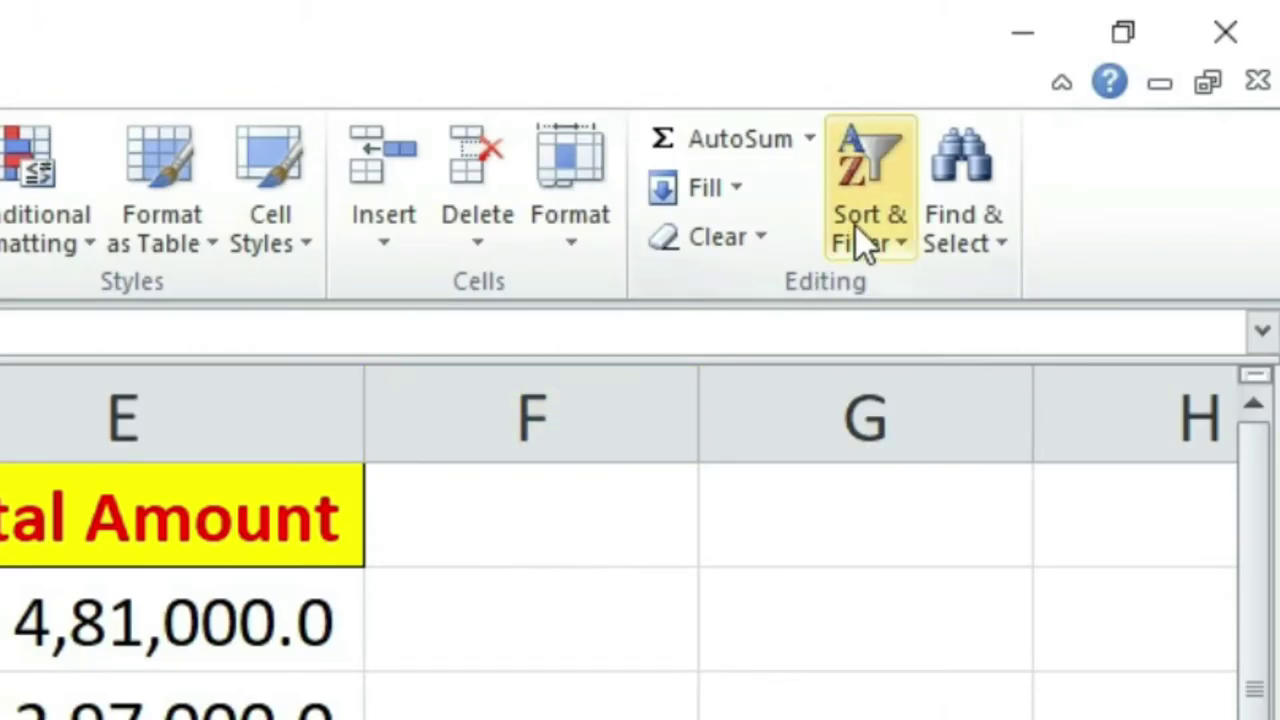
pyautogui.click(866, 240)
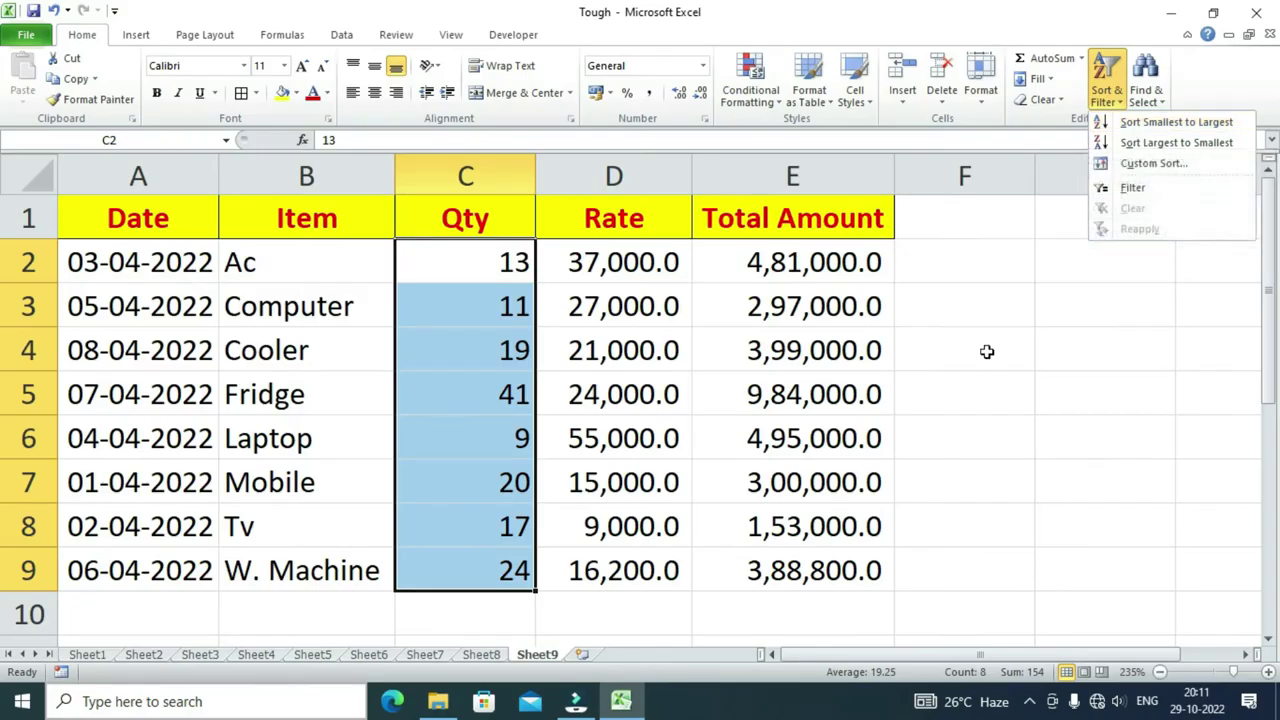
pyautogui.click(985, 351)
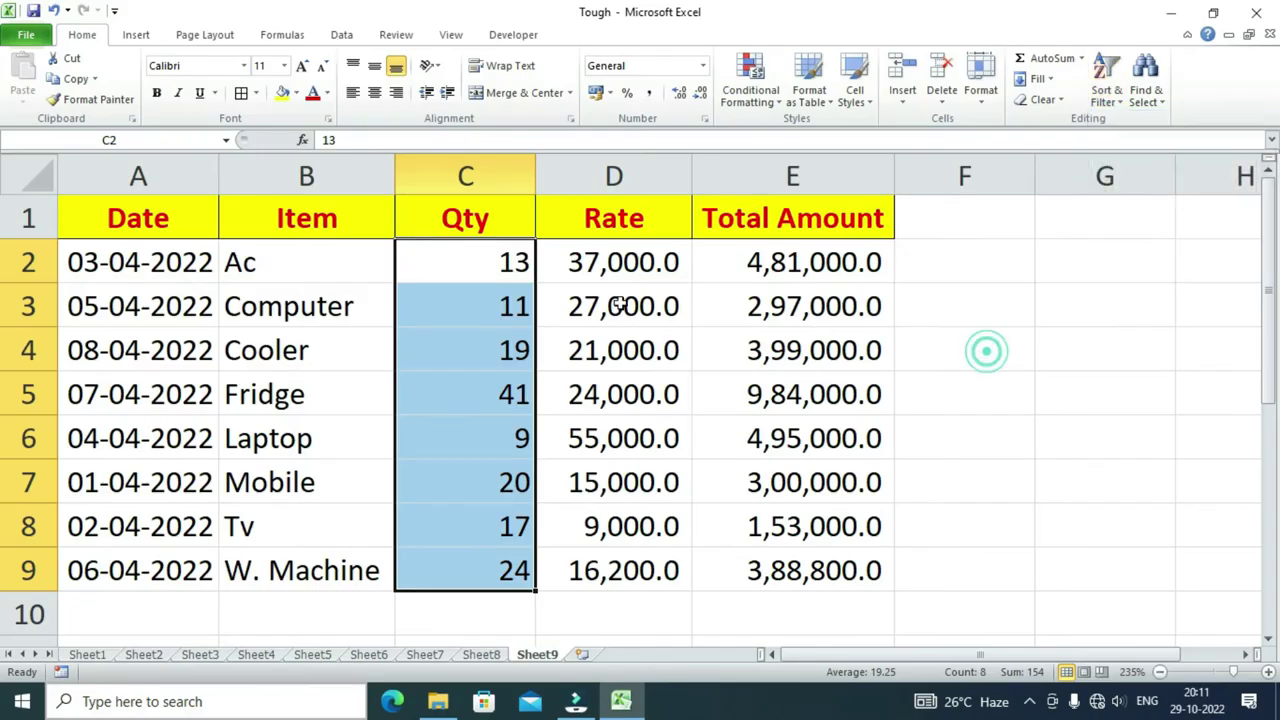
pyautogui.click(470, 278)
pyautogui.click(489, 355)
pyautogui.click(509, 266)
pyautogui.click(518, 309)
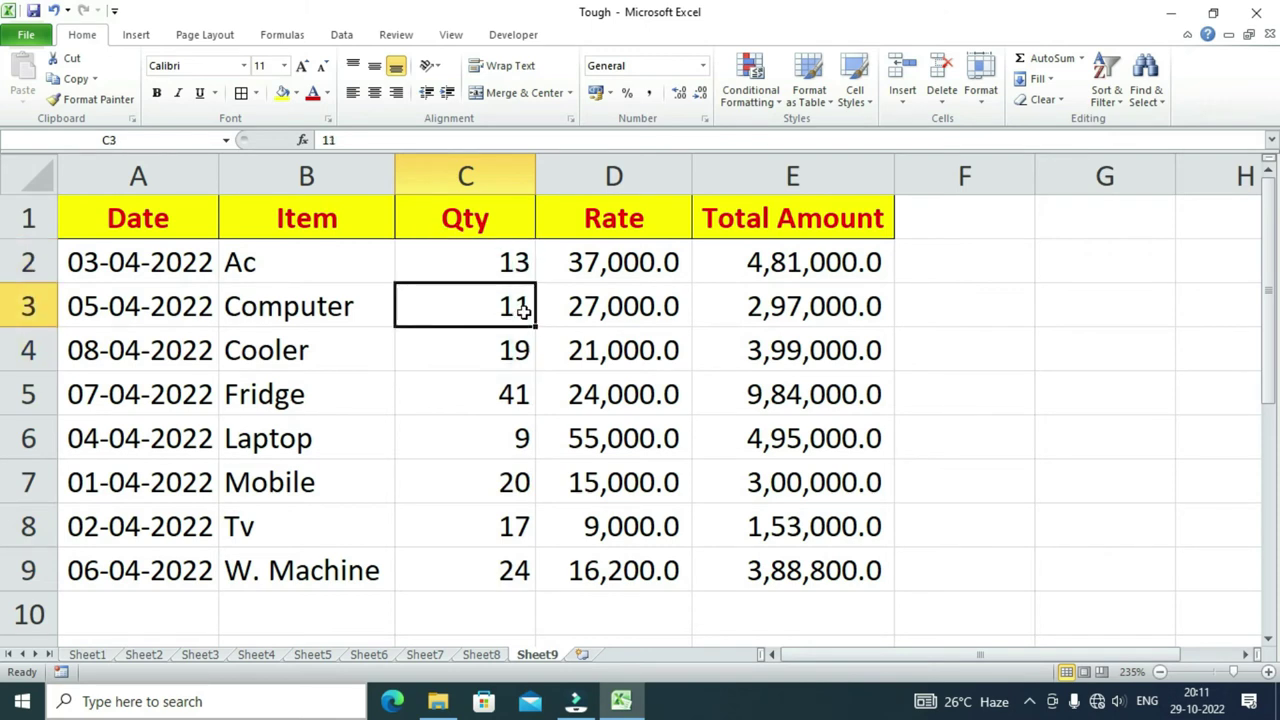
pyautogui.click(517, 349)
pyautogui.click(517, 394)
pyautogui.click(516, 438)
pyautogui.click(513, 485)
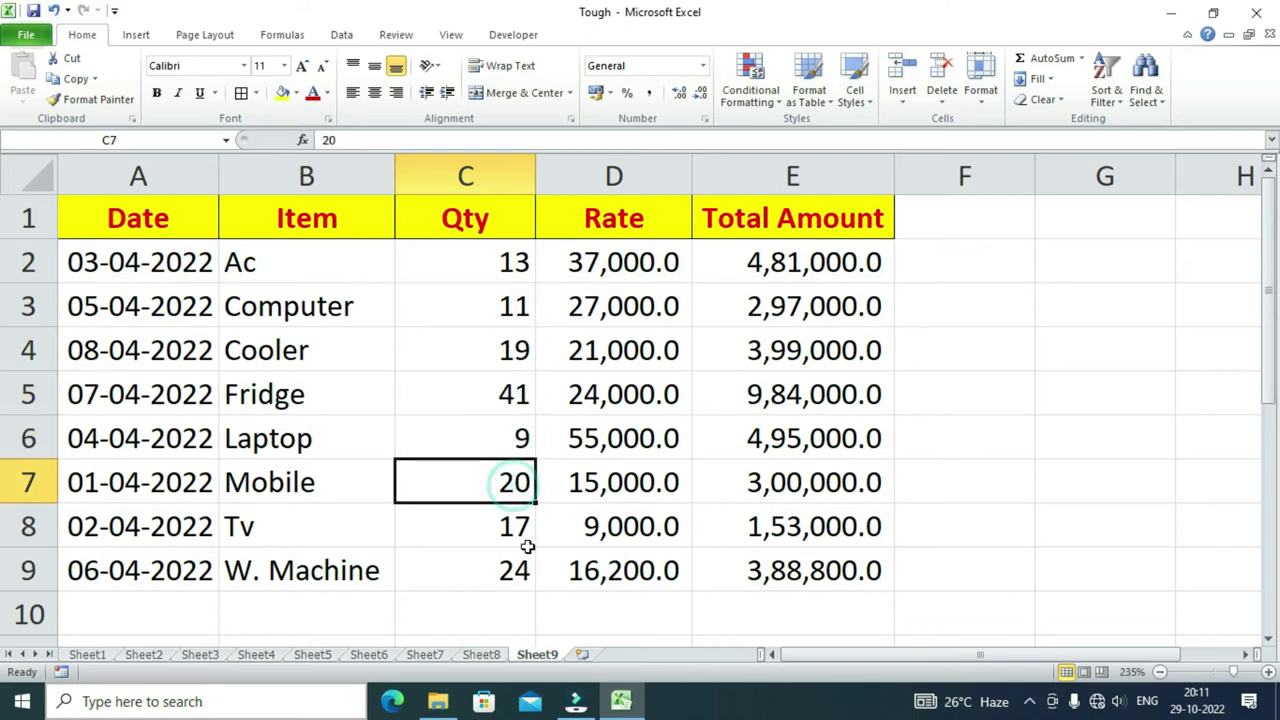
pyautogui.moveTo(502, 266); pyautogui.dragTo(498, 325)
pyautogui.moveTo(510, 485); pyautogui.dragTo(500, 572)
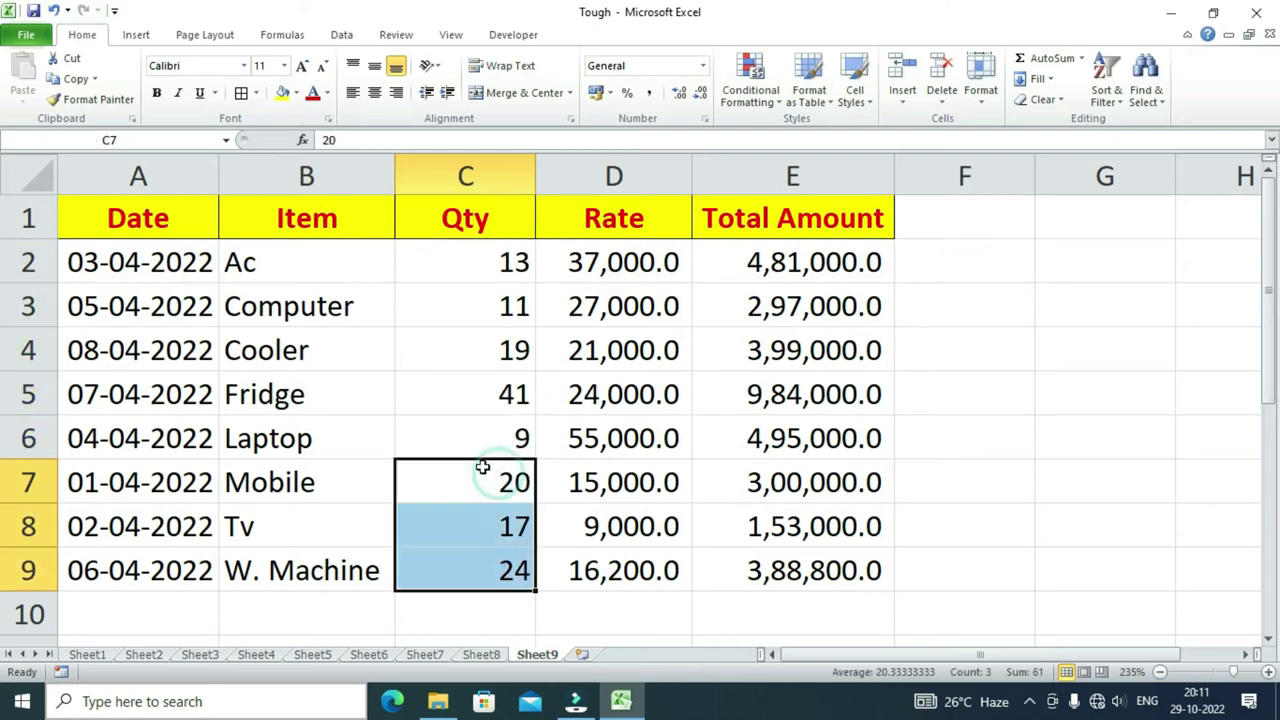
pyautogui.moveTo(495, 261); pyautogui.dragTo(500, 562)
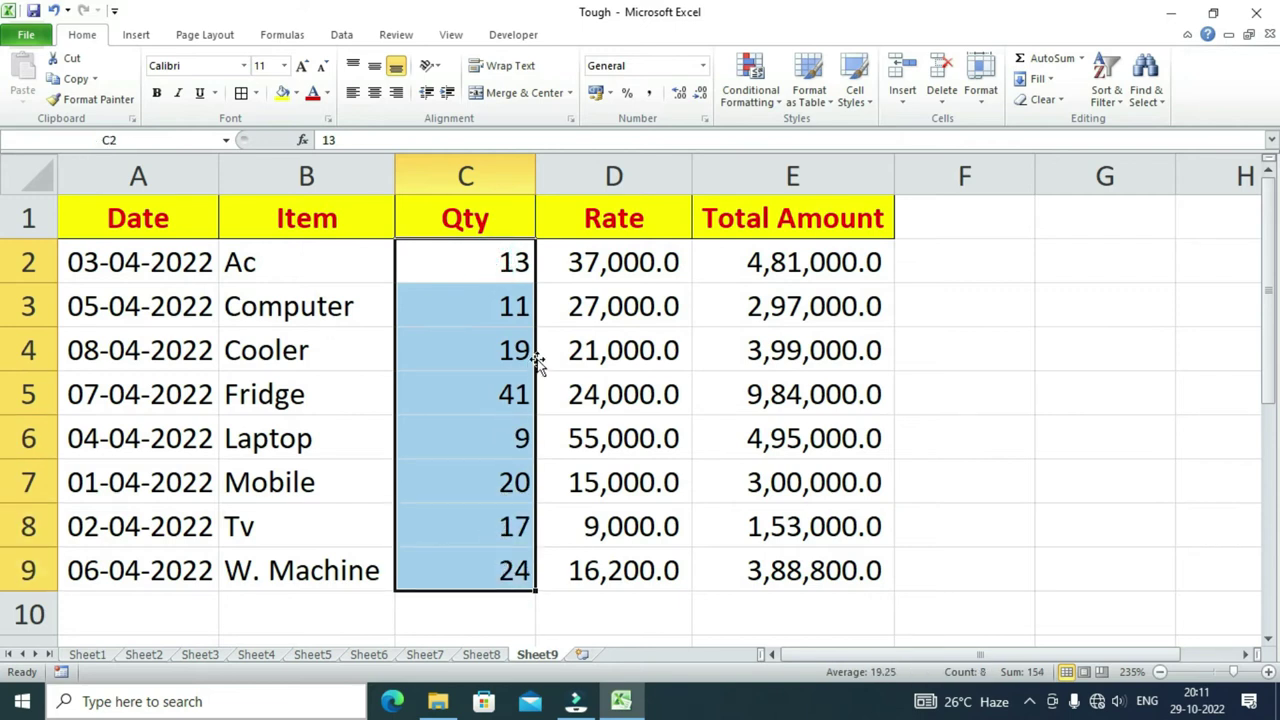
pyautogui.moveTo(486, 262); pyautogui.dragTo(504, 570)
# - Sort the whole table by Qty smallest to largest, then check the values C2:C9
pyautogui.click(1106, 92)
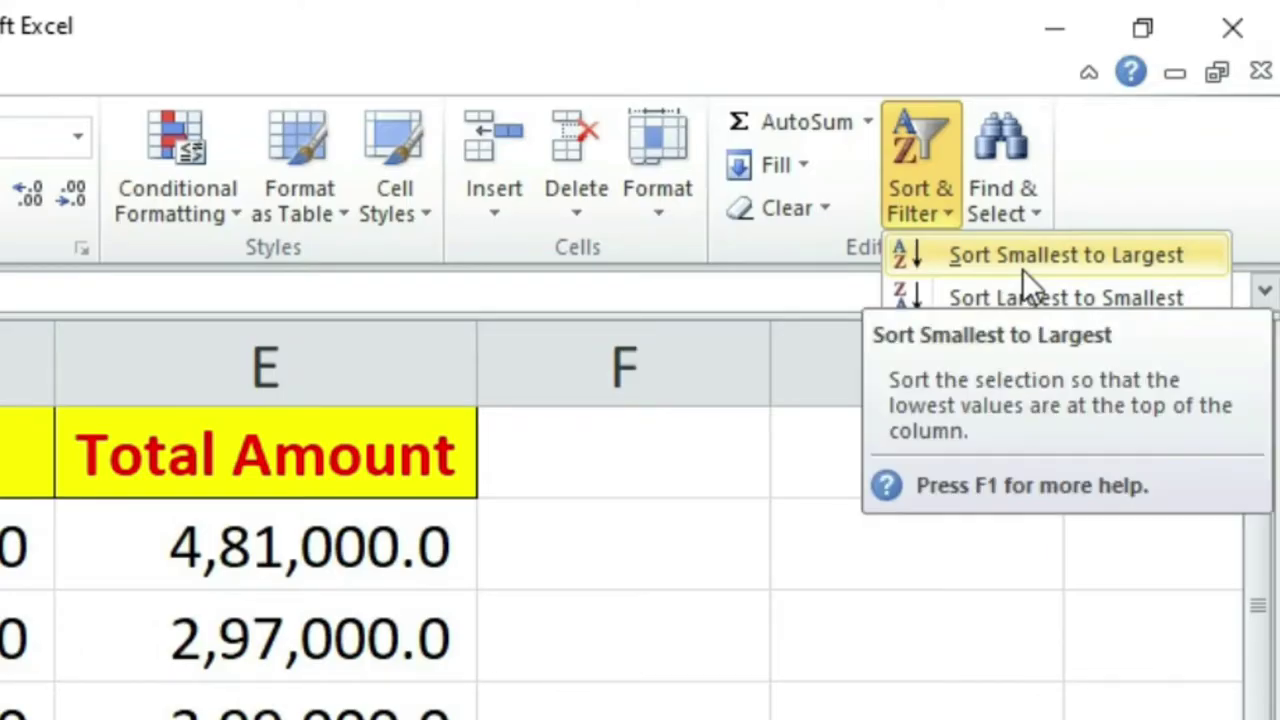
pyautogui.click(1022, 270)
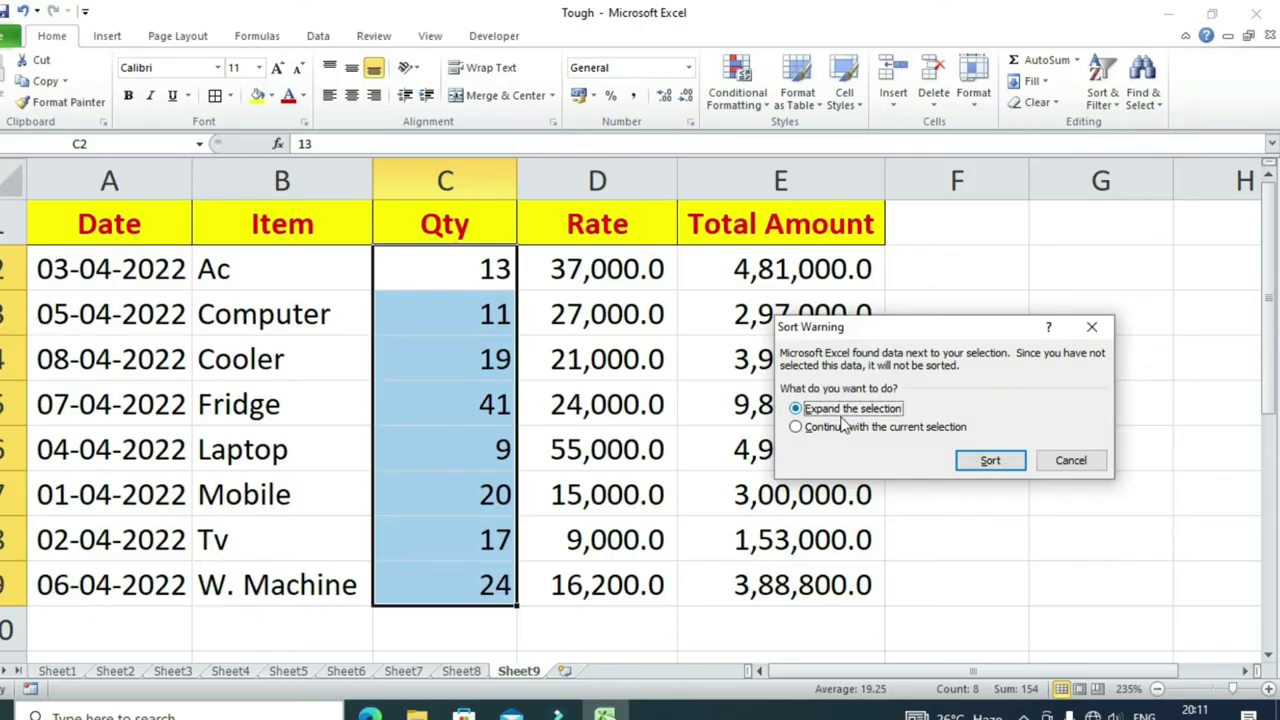
pyautogui.click(984, 460)
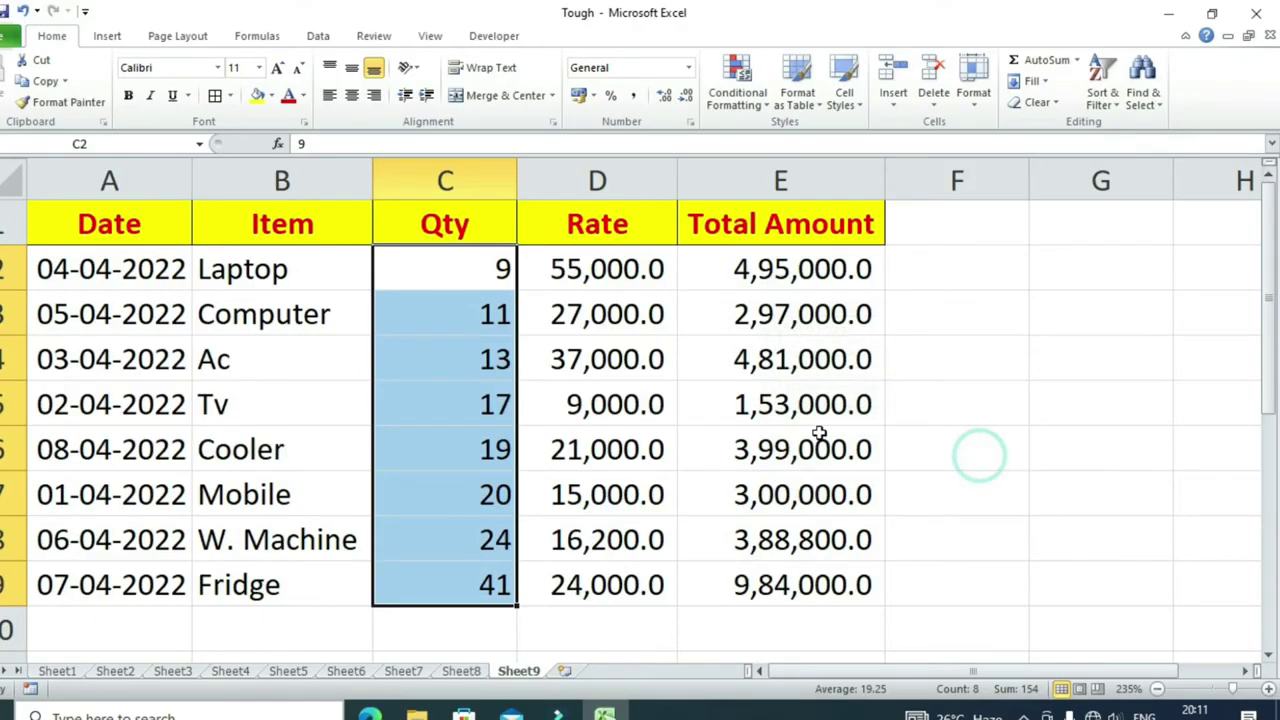
pyautogui.click(543, 372)
pyautogui.click(485, 277)
pyautogui.click(498, 327)
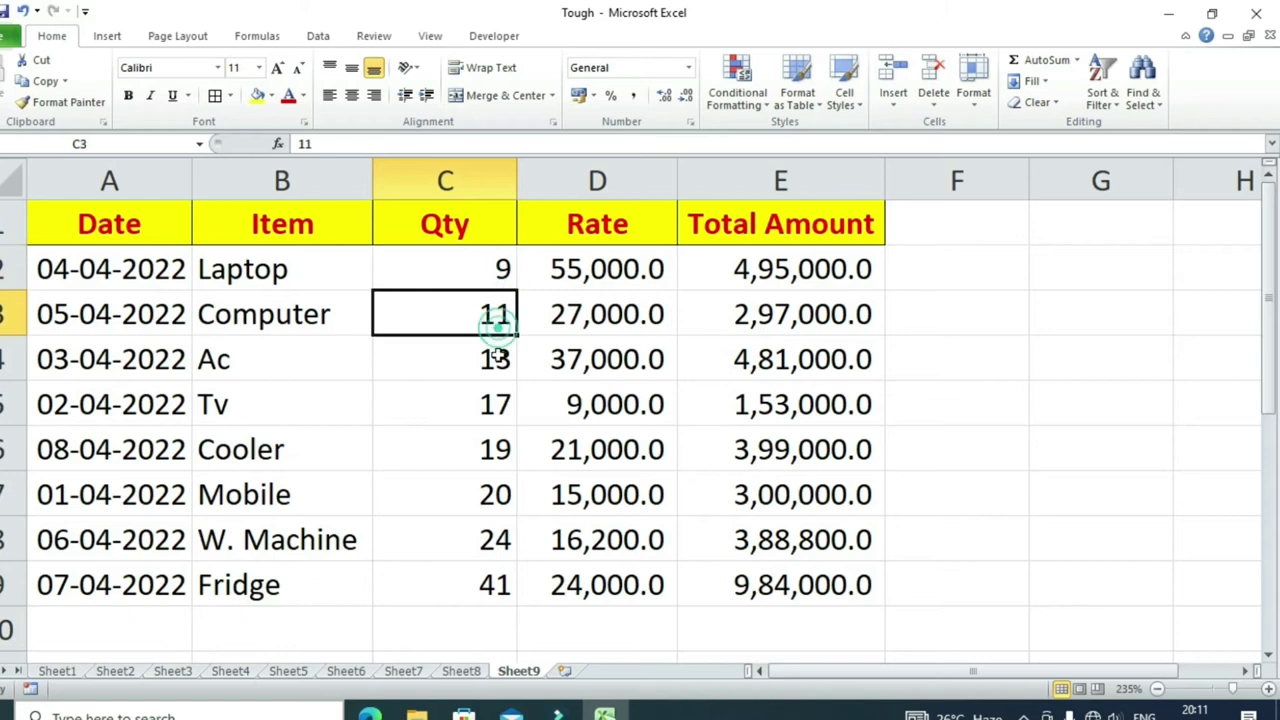
pyautogui.click(497, 370)
pyautogui.click(497, 412)
pyautogui.click(497, 457)
pyautogui.click(500, 482)
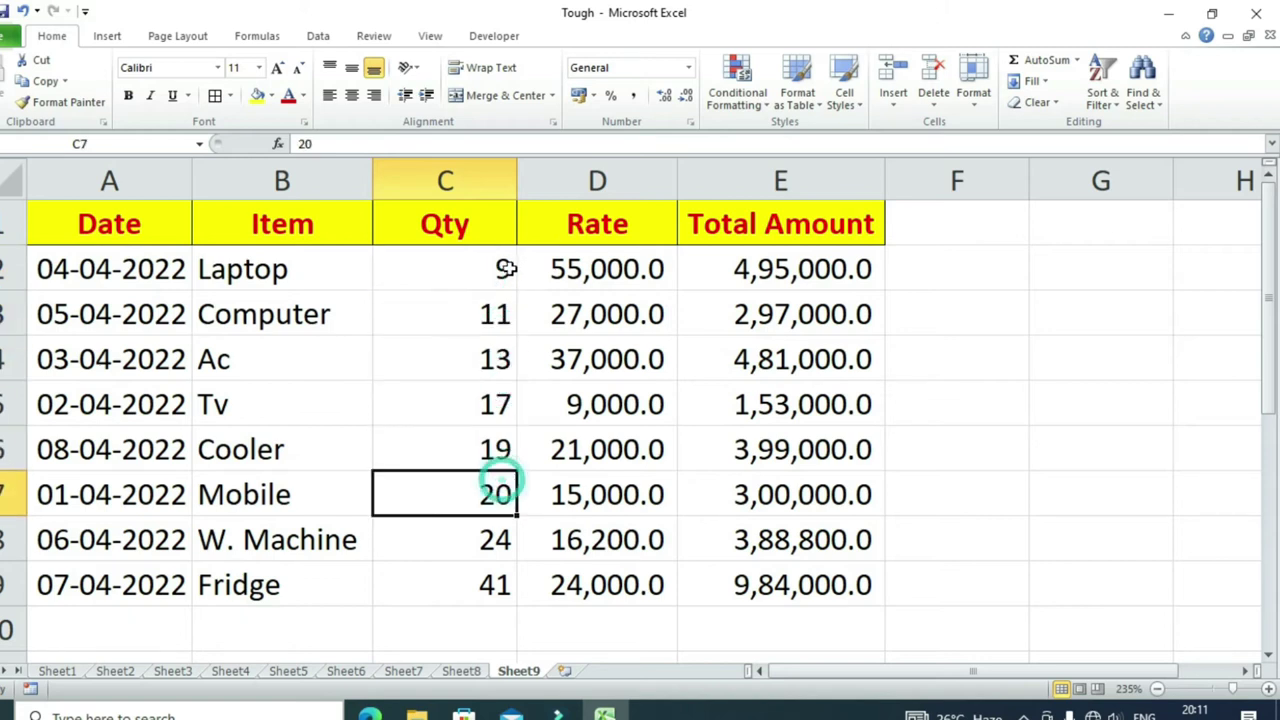
pyautogui.moveTo(505, 268); pyautogui.dragTo(481, 583)
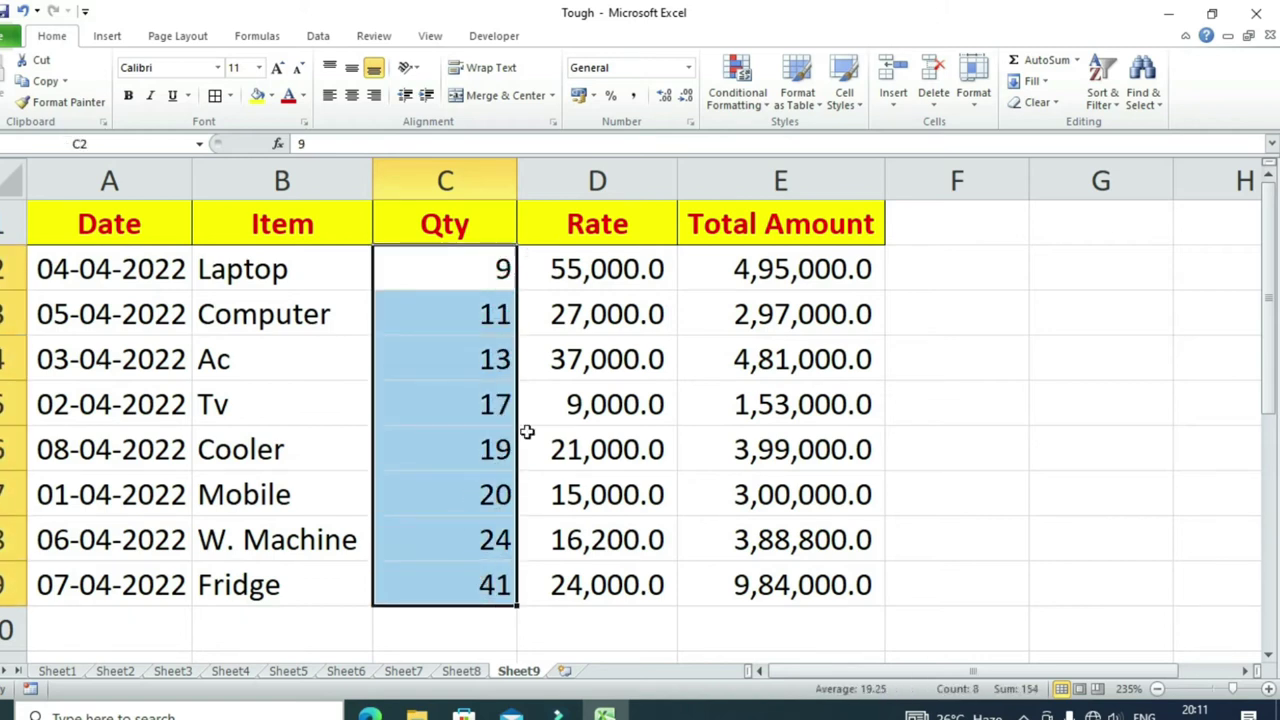
# - Re-sort by Qty largest to smallest with whole rows, Fridge 41 first
pyautogui.click(1108, 96)
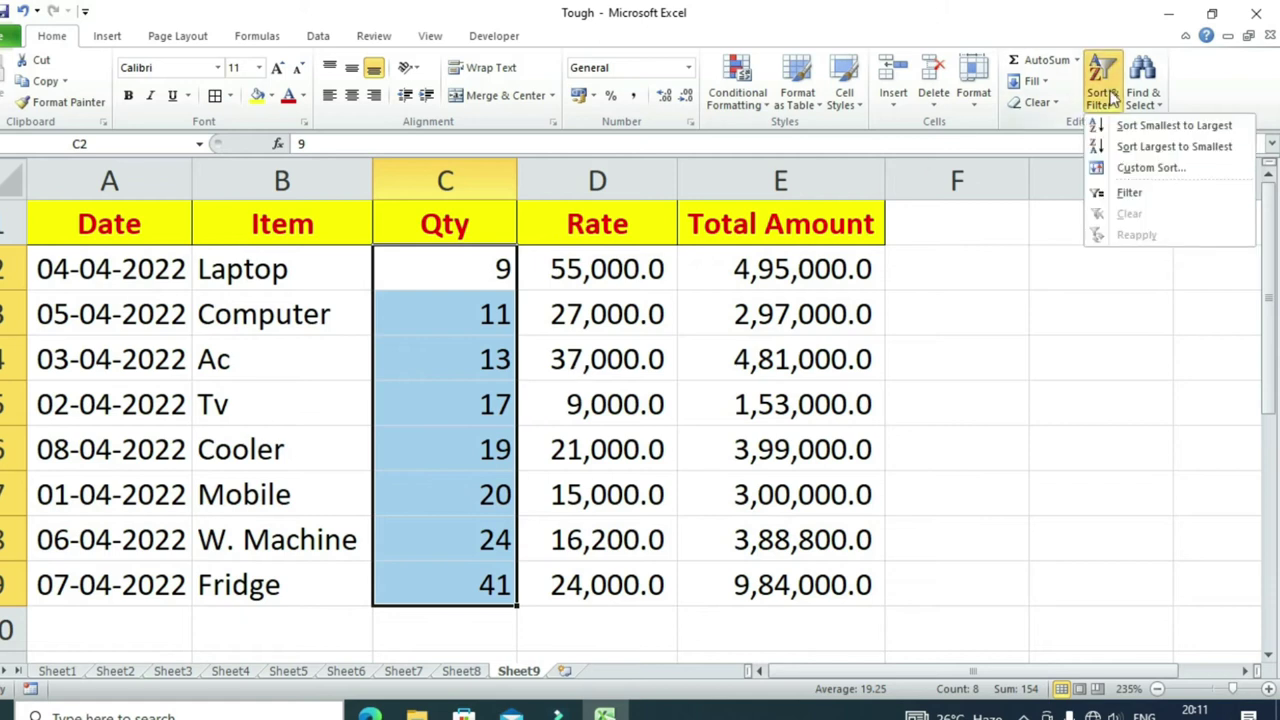
pyautogui.click(1138, 147)
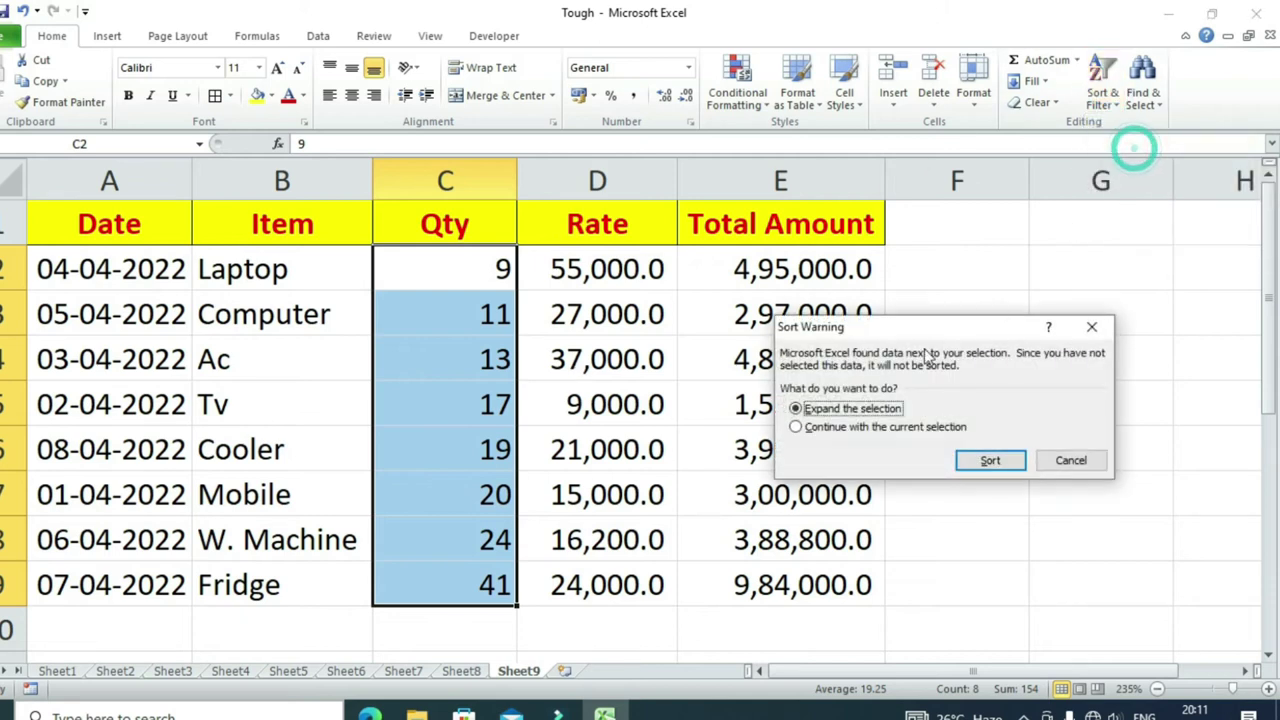
pyautogui.click(990, 460)
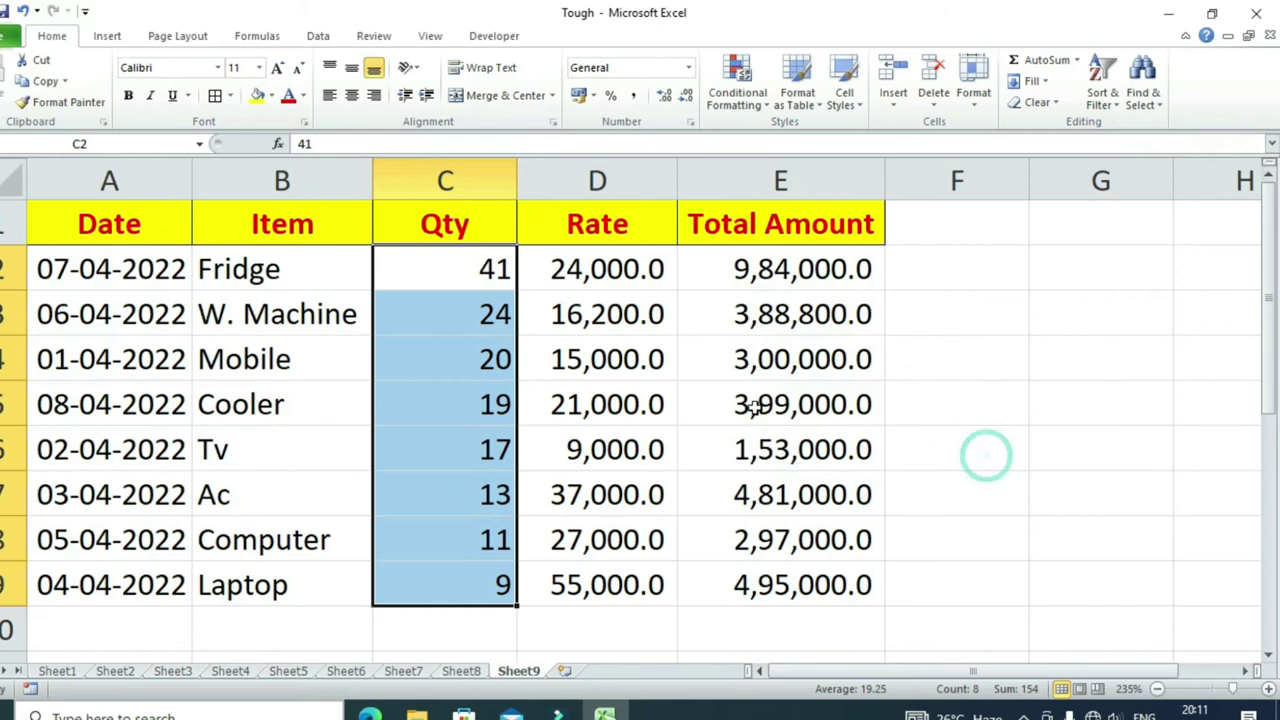
pyautogui.click(640, 364)
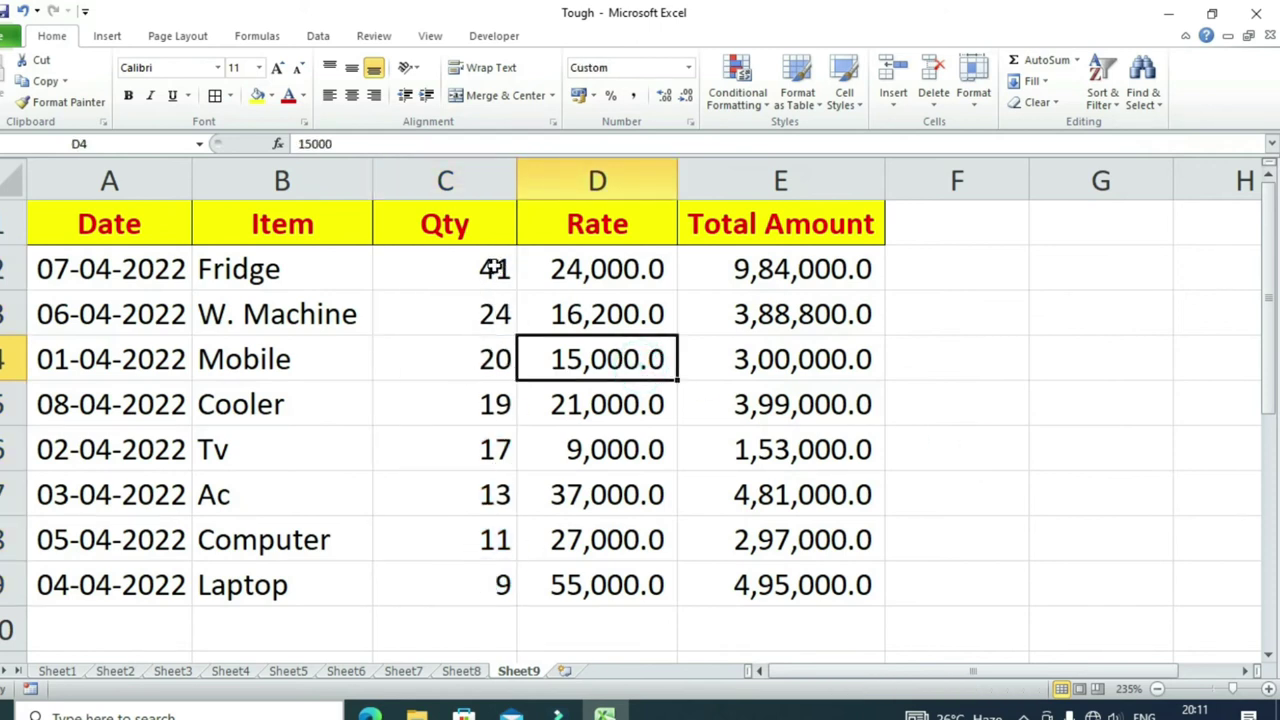
# - Select the table data A2:E9 and bring up the Sort & Filter menu with Custom Sort
pyautogui.moveTo(490, 268); pyautogui.dragTo(490, 585)
pyautogui.moveTo(130, 283)
pyautogui.mouseDown()
pyautogui.moveTo(466, 507)
pyautogui.moveTo(828, 590)
pyautogui.mouseUp()
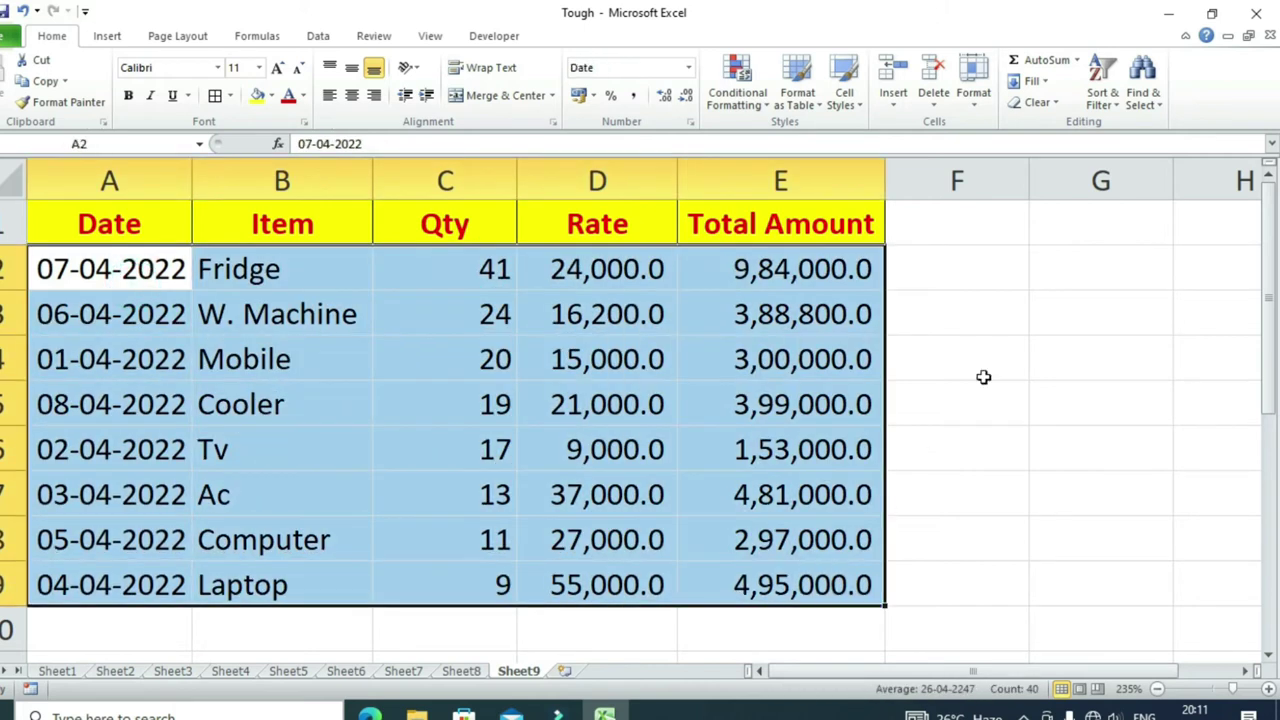
pyautogui.click(1108, 106)
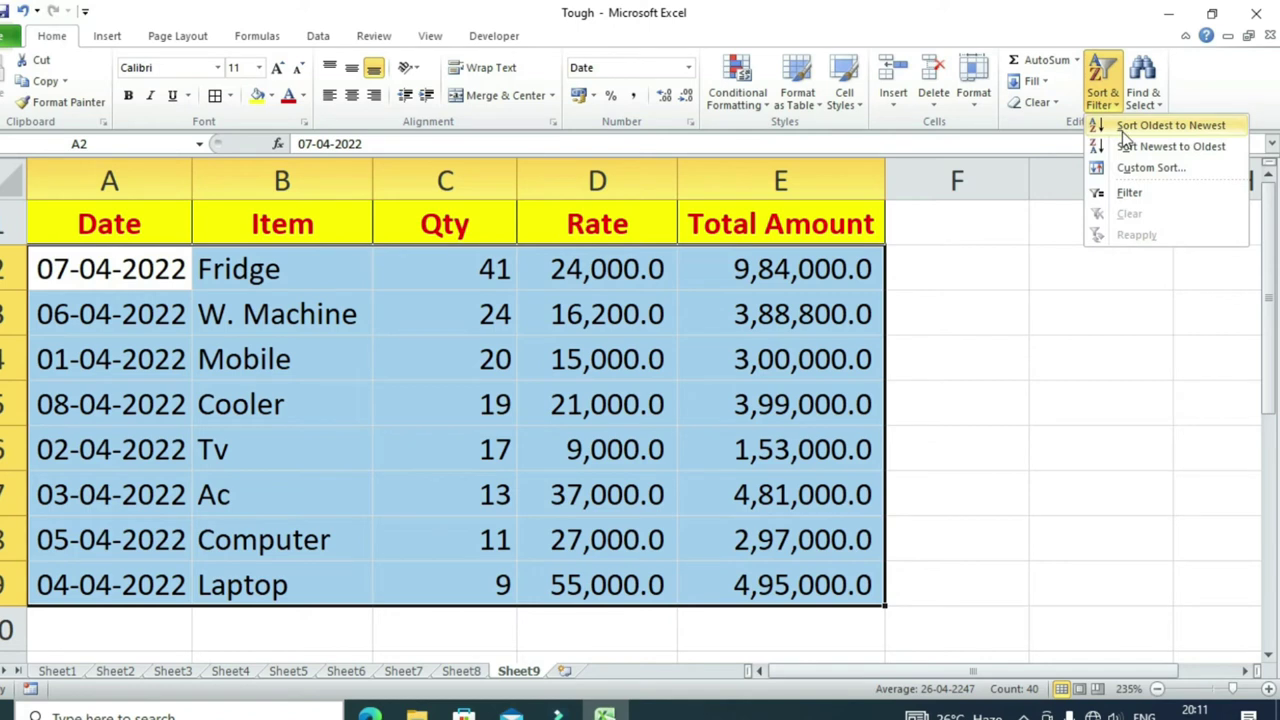
pyautogui.press('Escape')
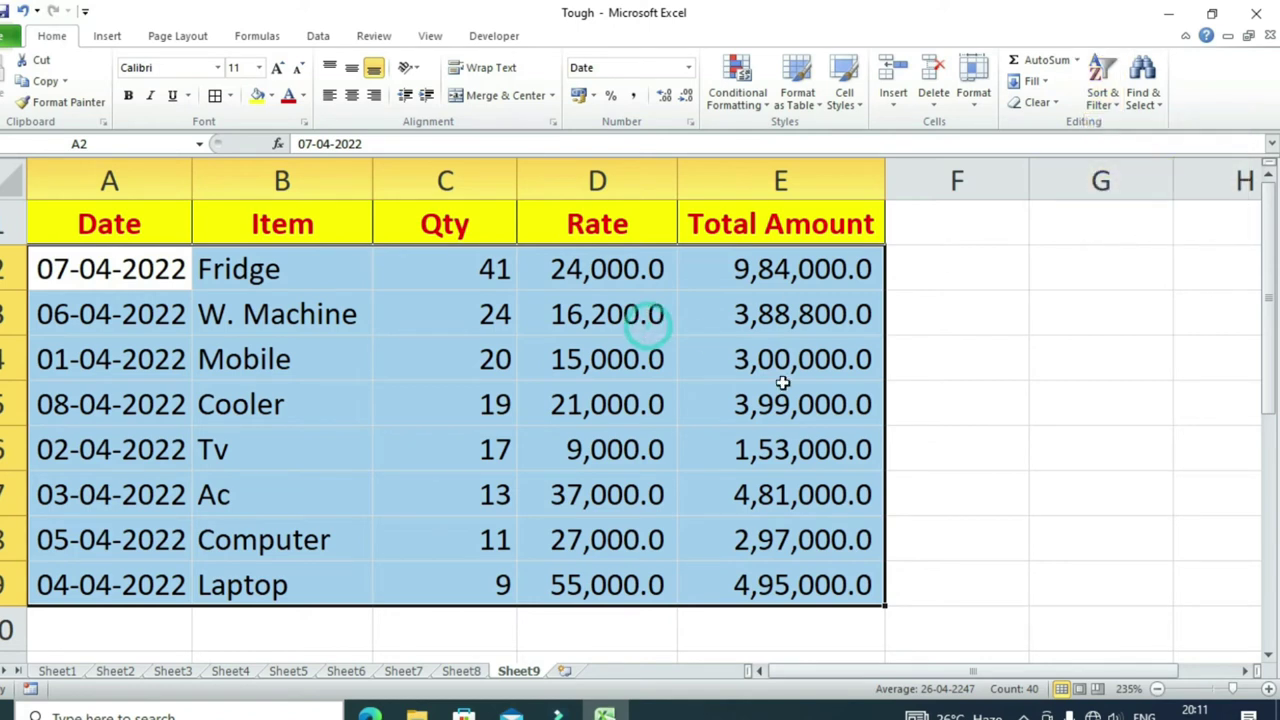
pyautogui.click(783, 385)
pyautogui.moveTo(110, 268); pyautogui.dragTo(857, 586)
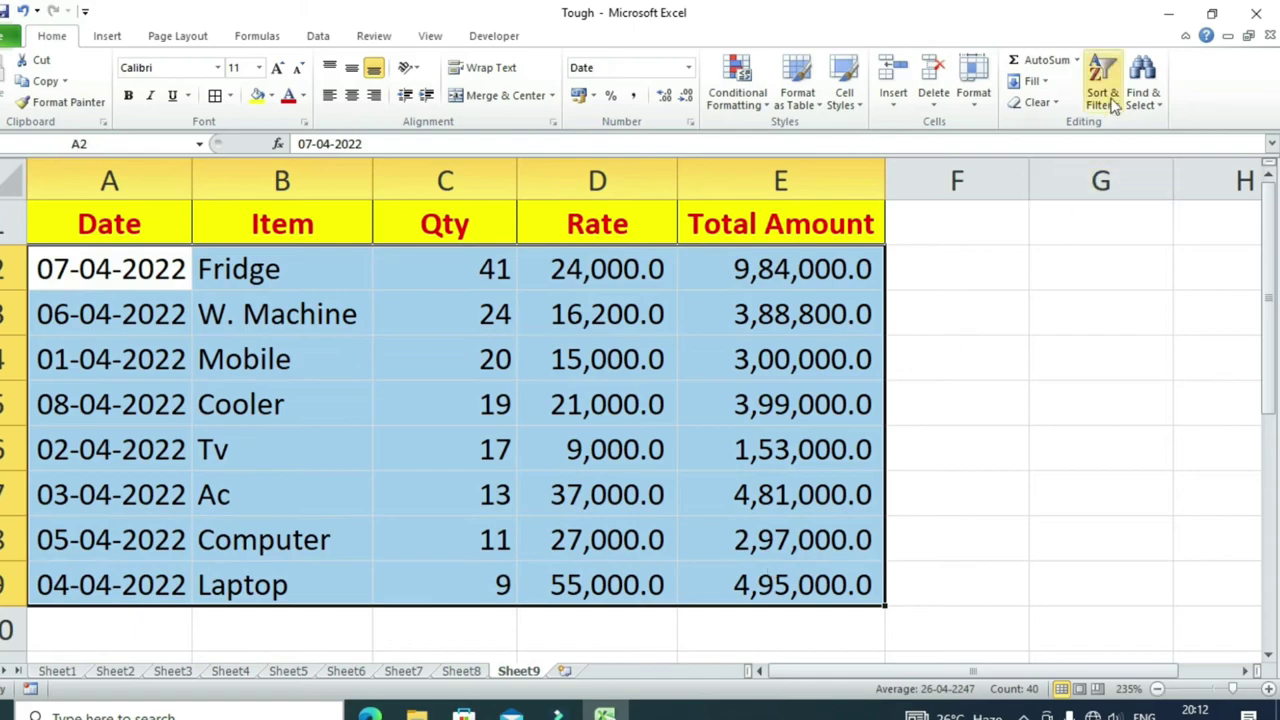
pyautogui.click(1108, 100)
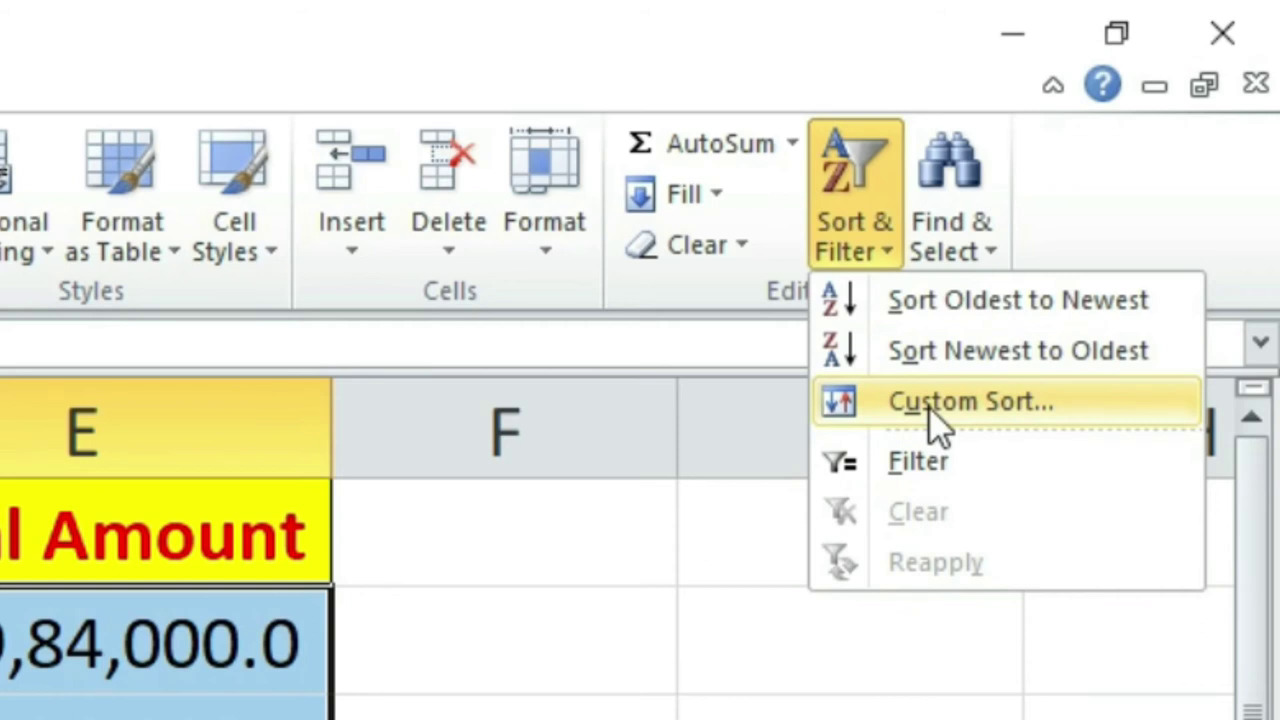
# - Open Custom Sort, move the dialog aside, and set Sort by to Date
pyautogui.click(930, 403)
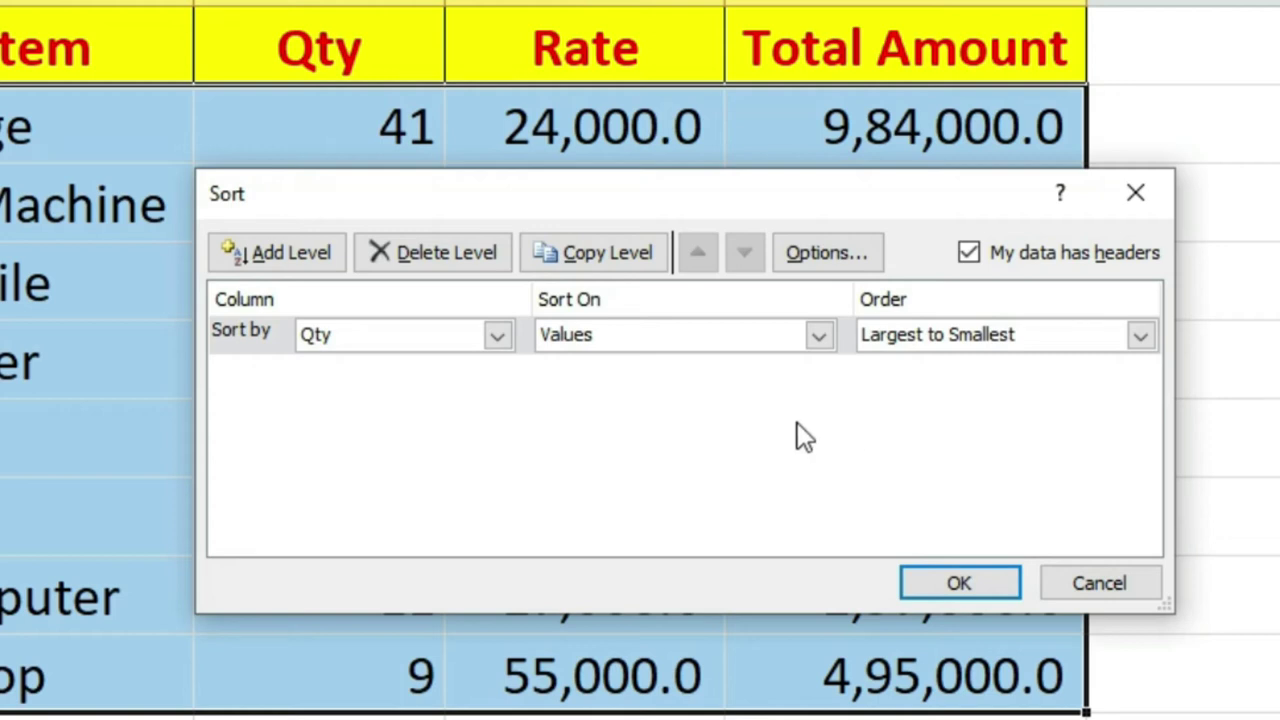
pyautogui.moveTo(601, 212); pyautogui.dragTo(914, 207)
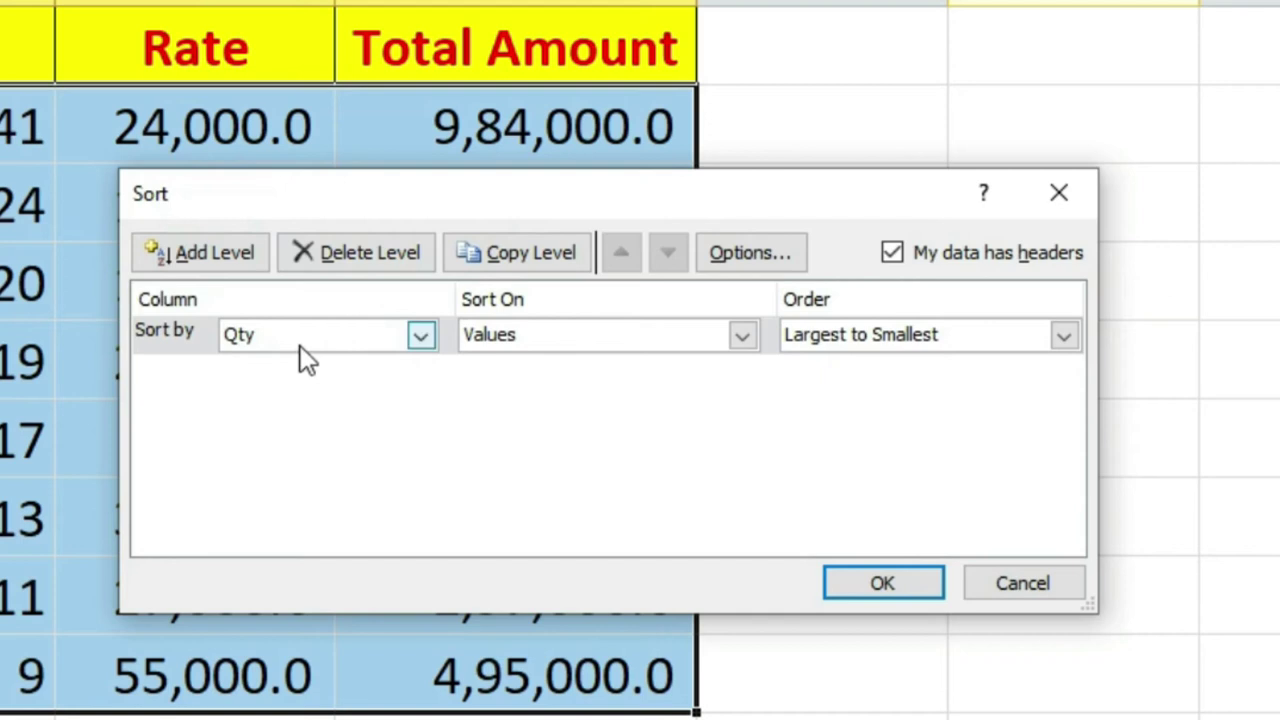
pyautogui.click(881, 339)
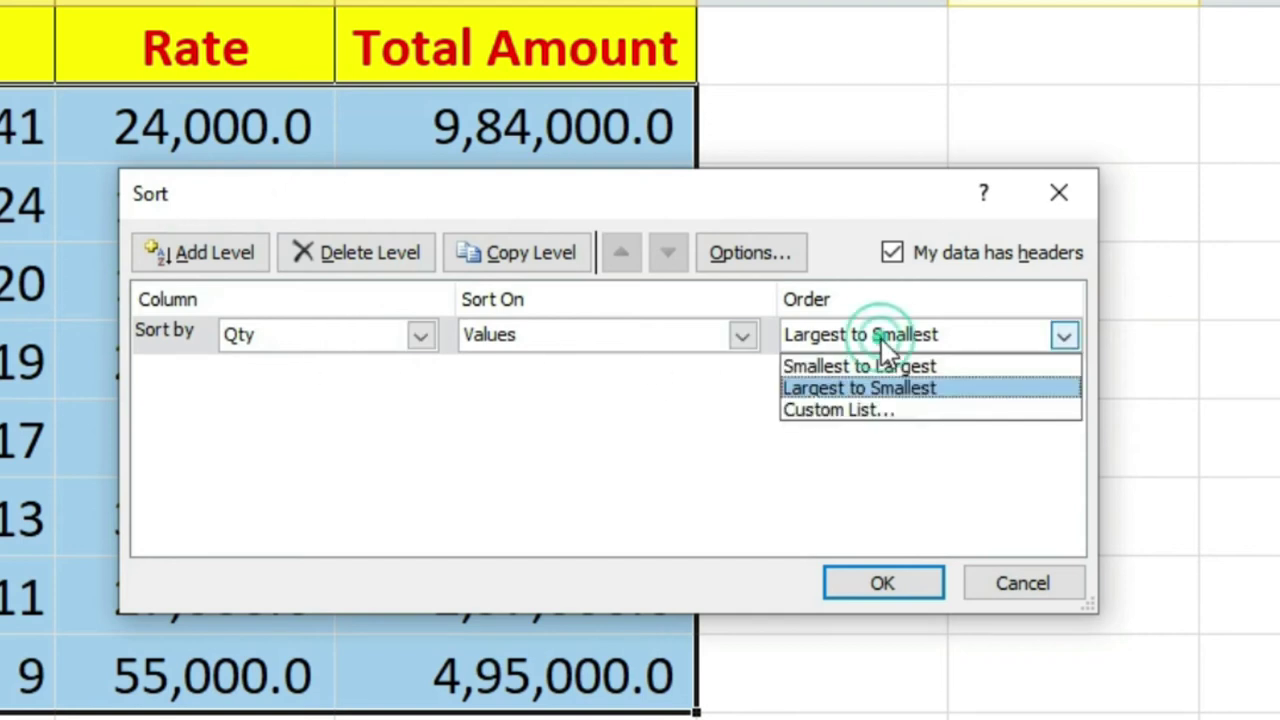
pyautogui.click(295, 335)
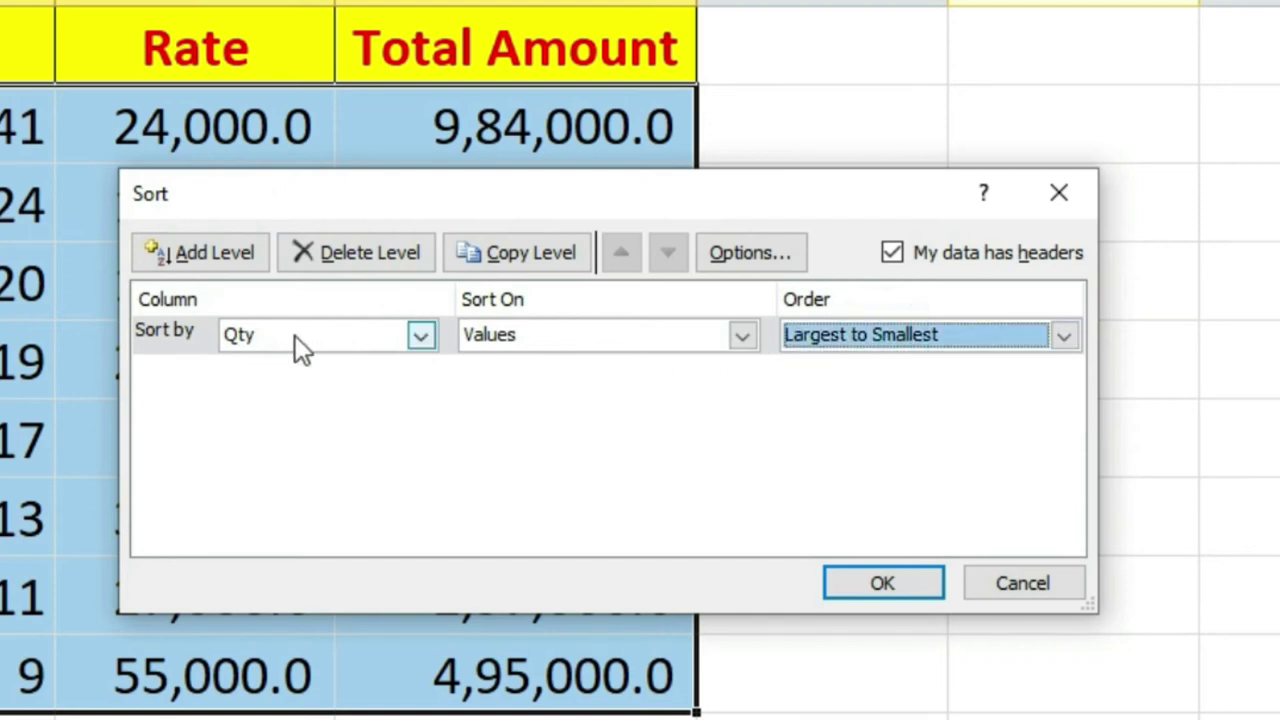
pyautogui.click(295, 335)
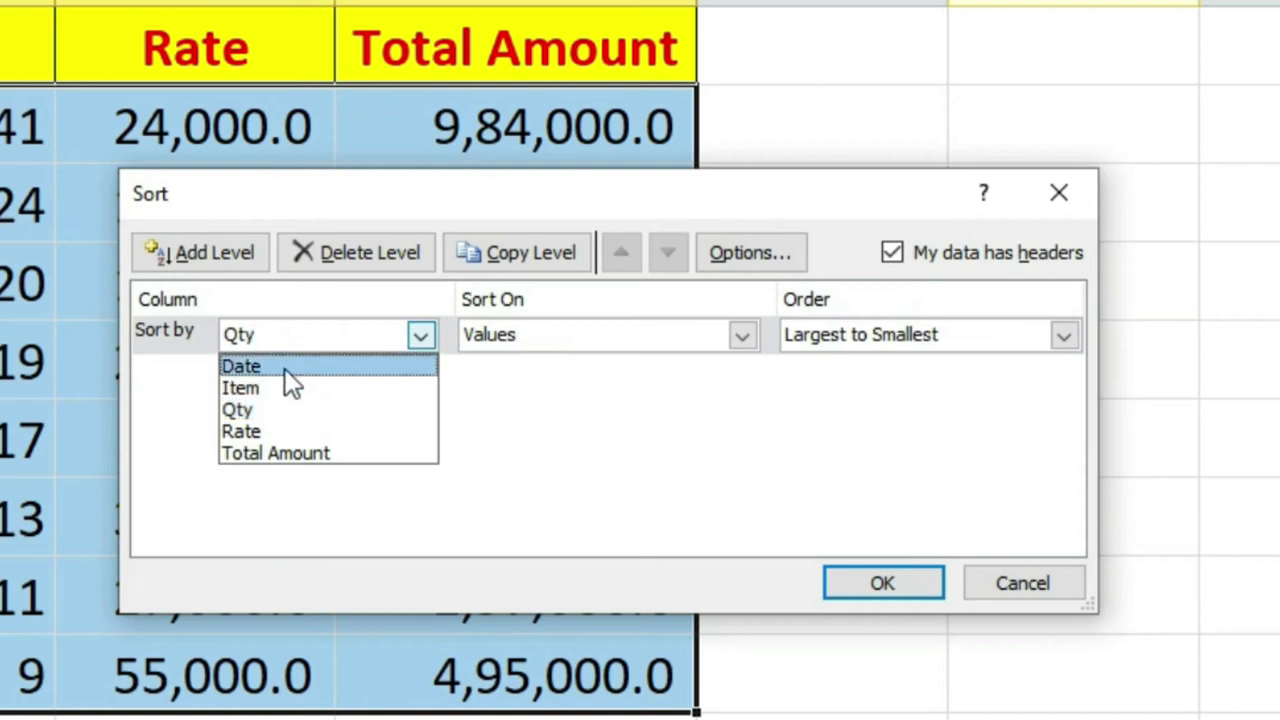
pyautogui.click(284, 368)
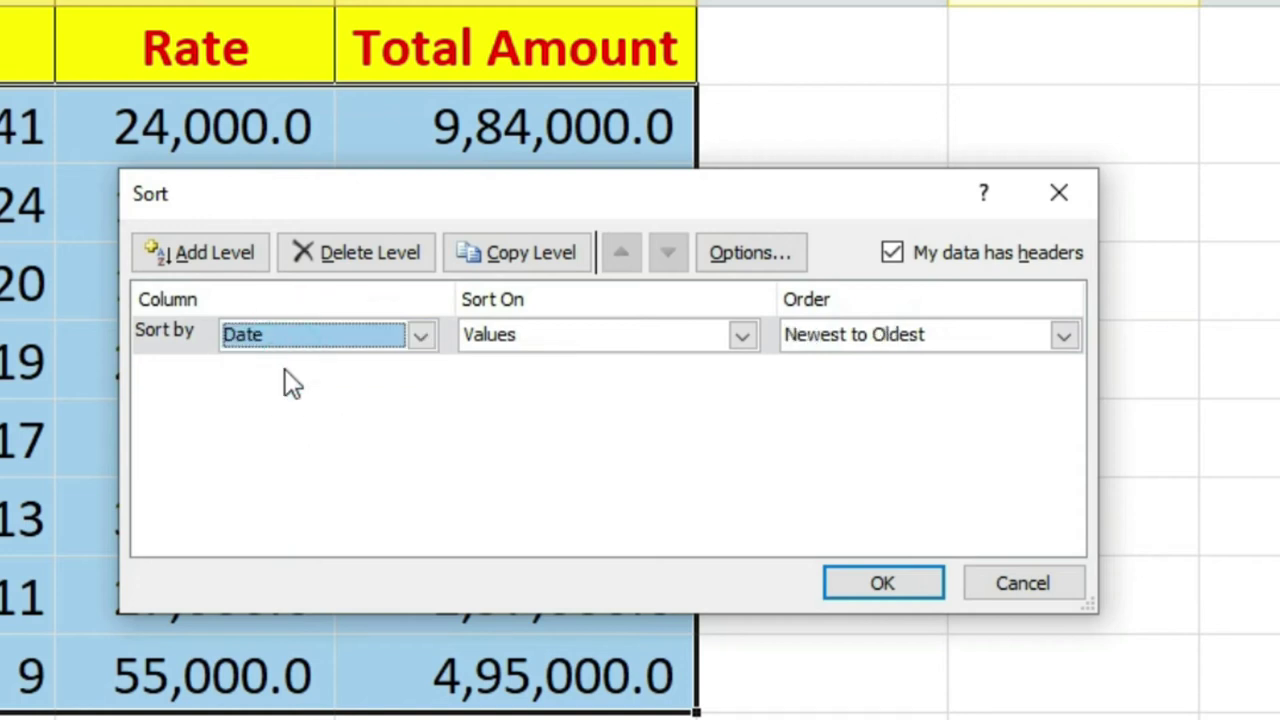
pyautogui.click(318, 336)
pyautogui.click(295, 367)
pyautogui.click(316, 333)
pyautogui.click(283, 375)
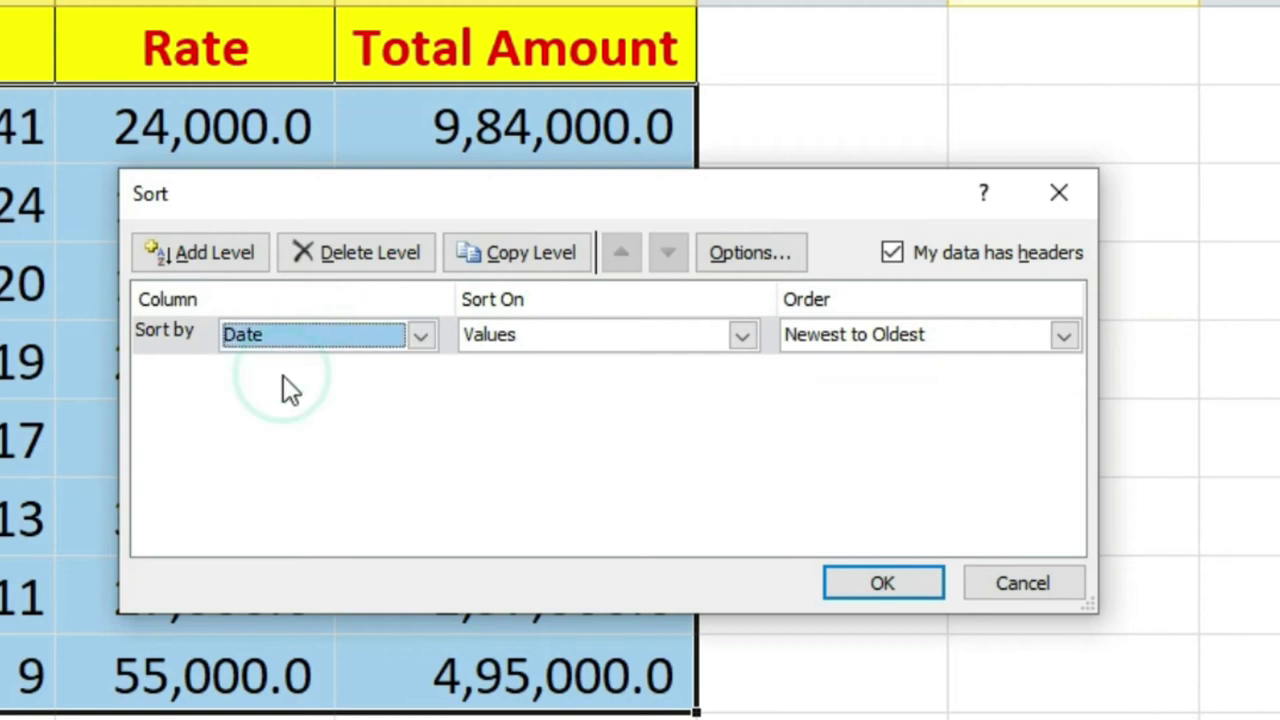
# - Set the order to Oldest to Newest and apply, putting 01-04-2022 Mobile first
pyautogui.click(871, 338)
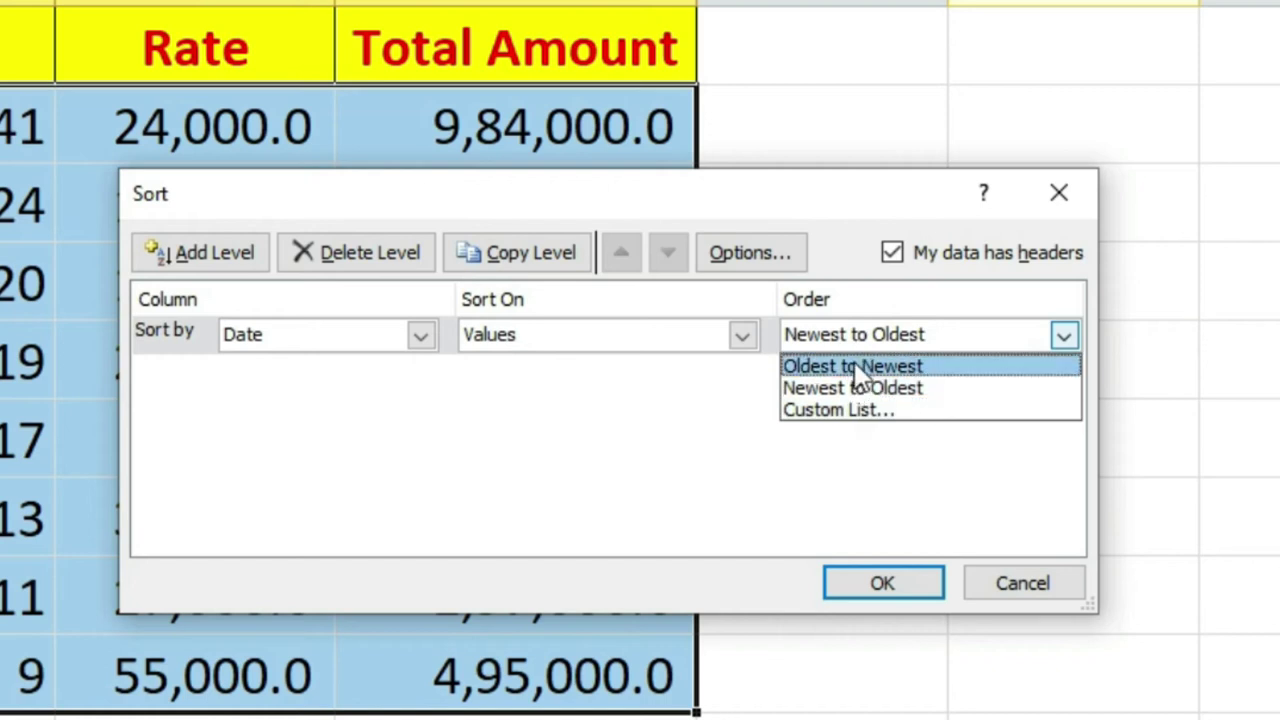
pyautogui.click(857, 366)
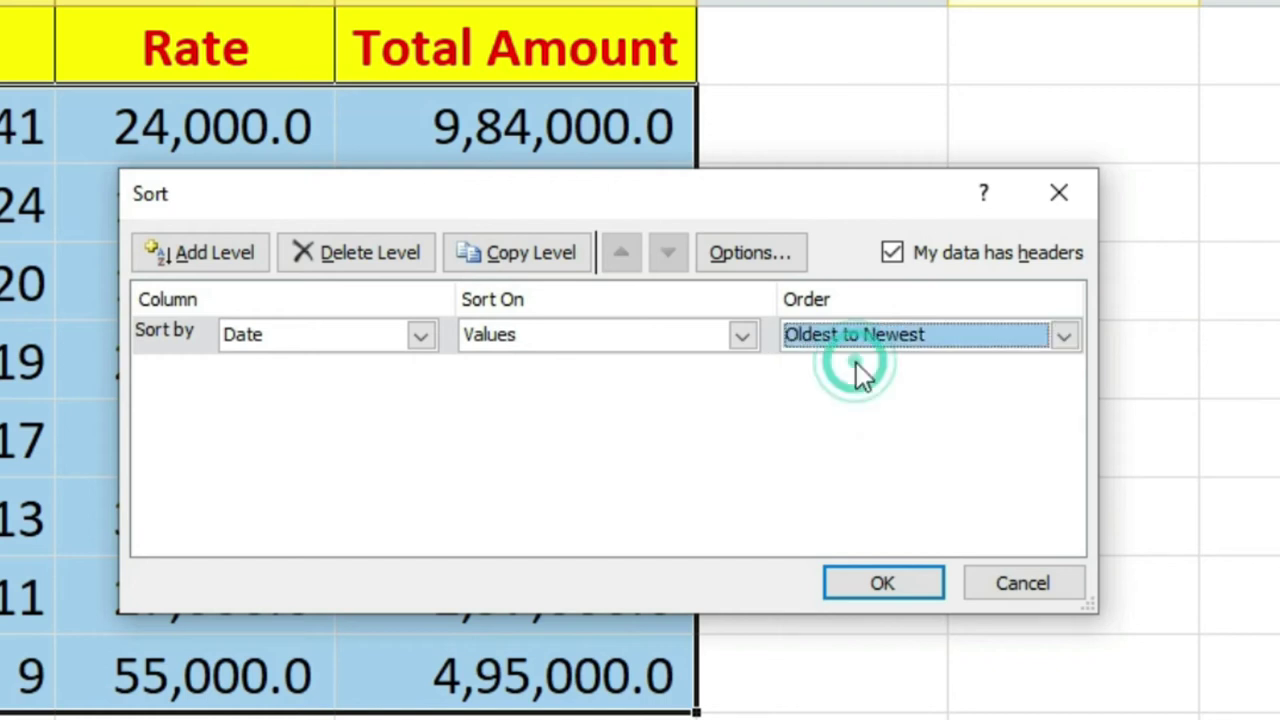
pyautogui.click(876, 584)
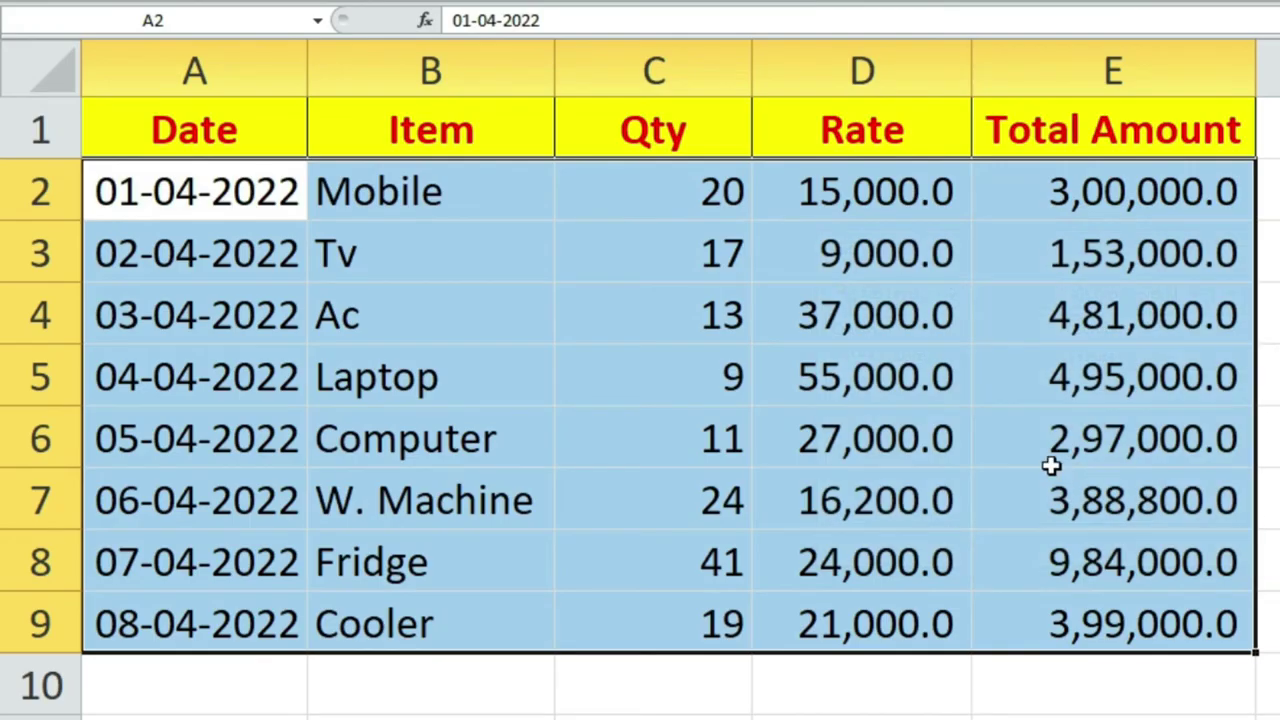
# - Select the data rows and Custom Sort them by Item, Z to A
pyautogui.click(399, 265)
pyautogui.moveTo(225, 195); pyautogui.dragTo(1120, 640)
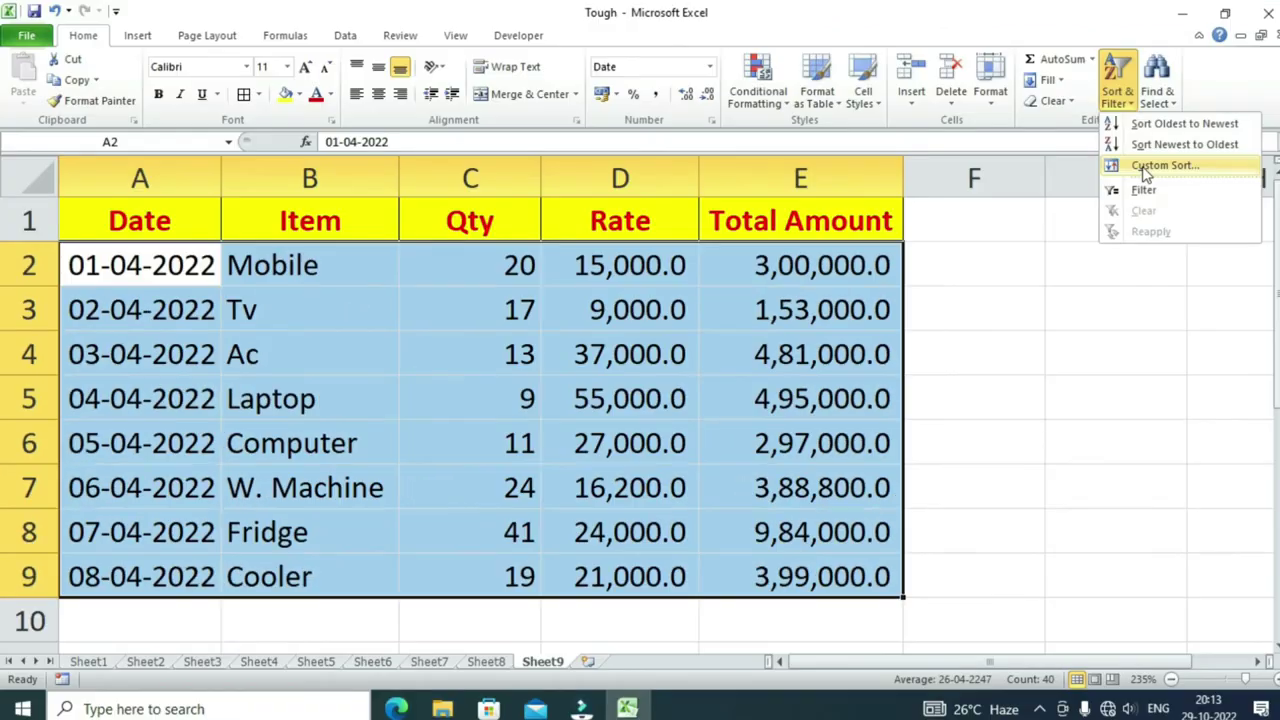
pyautogui.click(1145, 165)
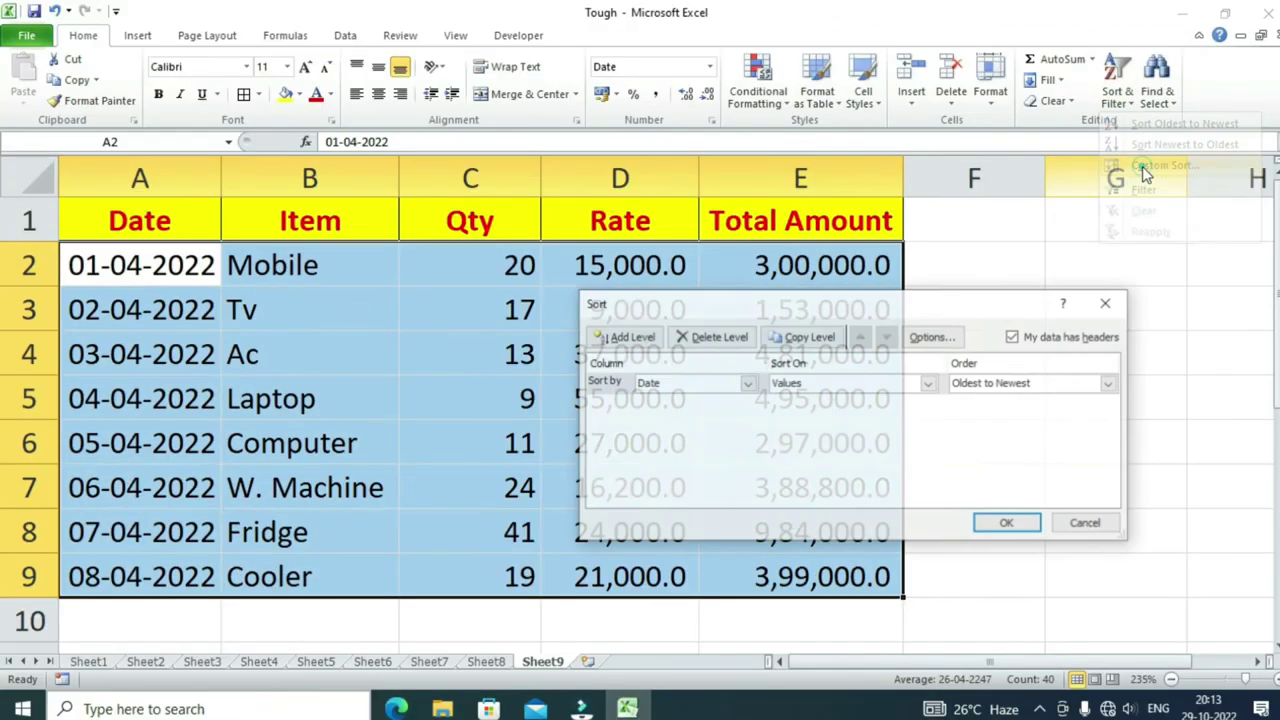
pyautogui.click(273, 259)
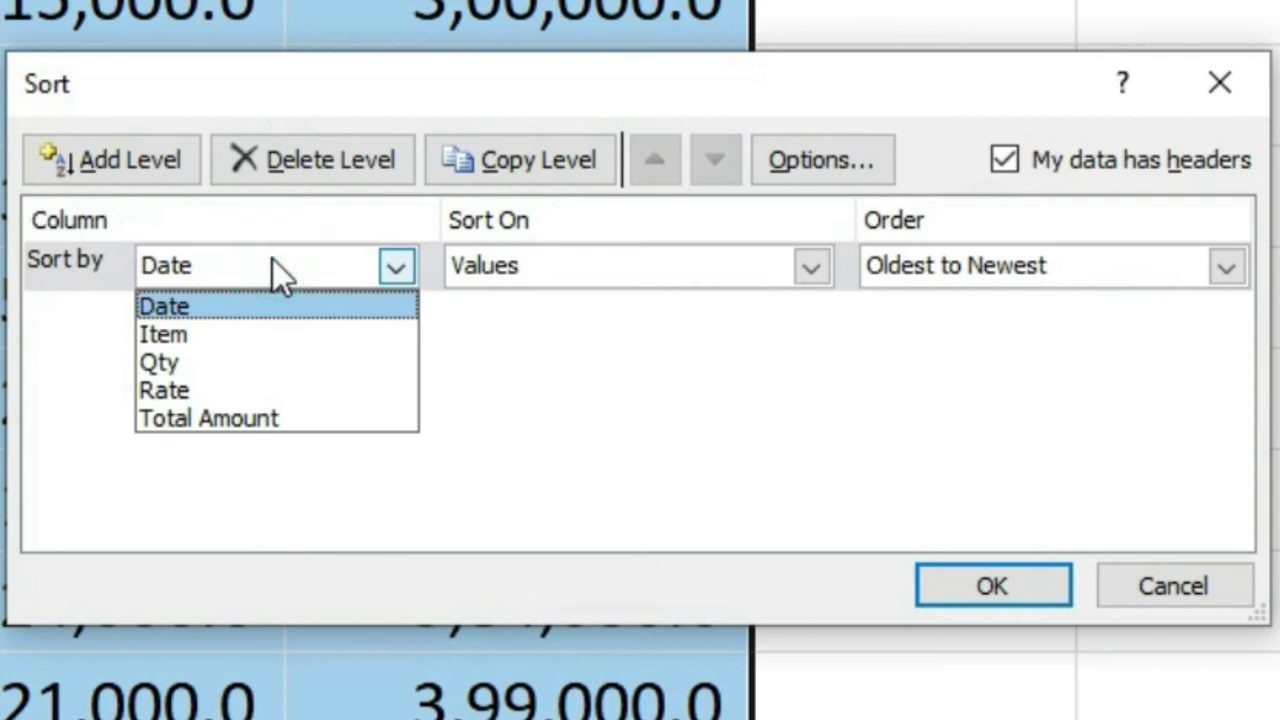
pyautogui.click(205, 335)
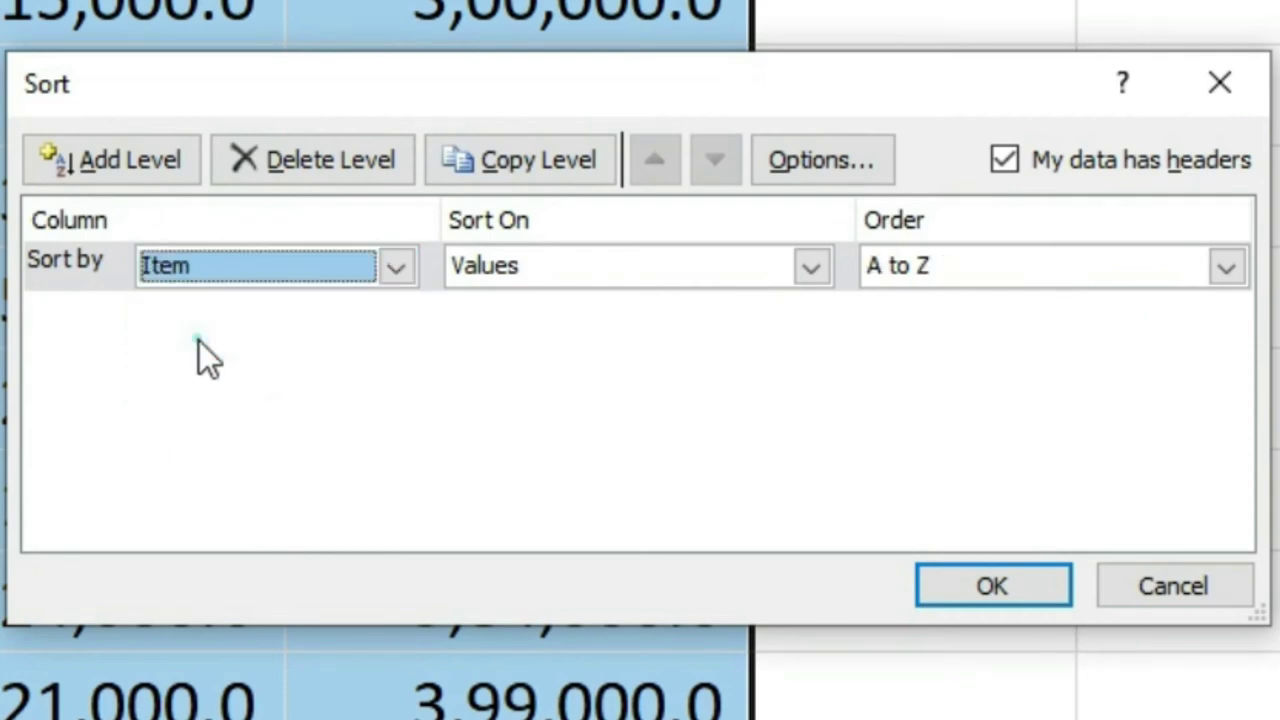
pyautogui.click(930, 265)
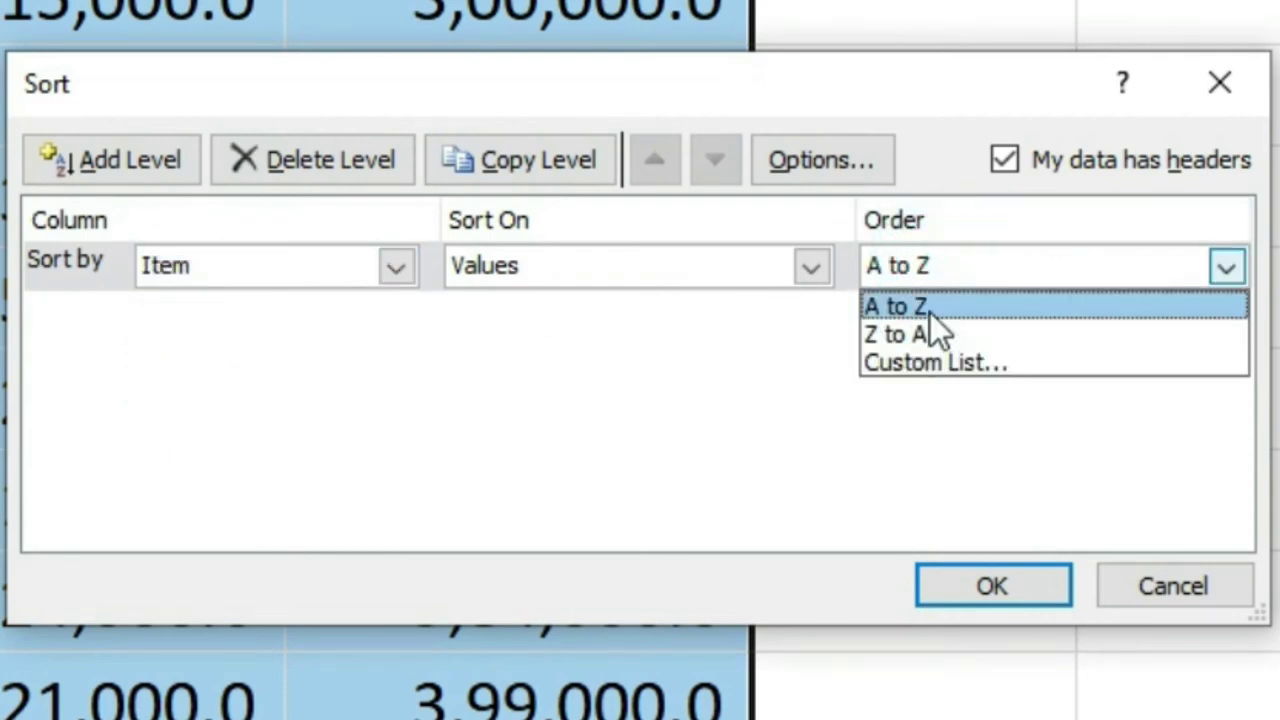
pyautogui.click(932, 328)
pyautogui.click(998, 590)
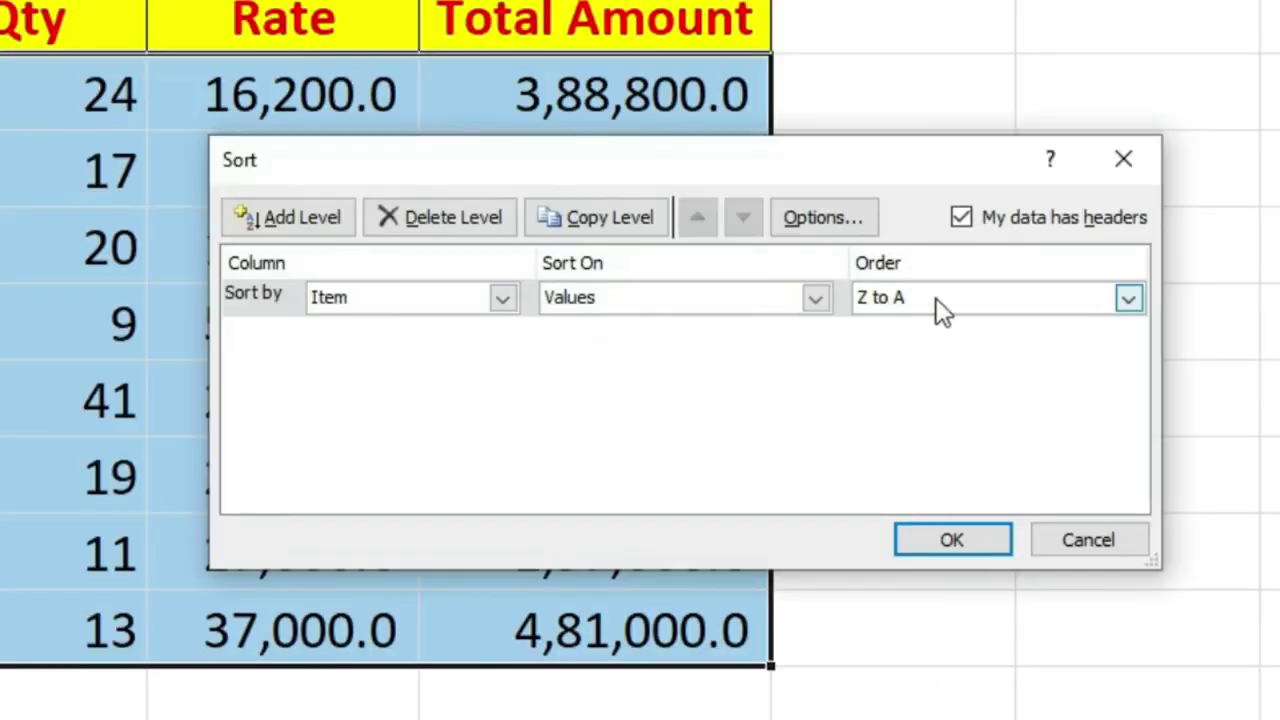
# - Change the Item order to A to Z and apply, putting 03-04-2022 Ac first
pyautogui.click(936, 298)
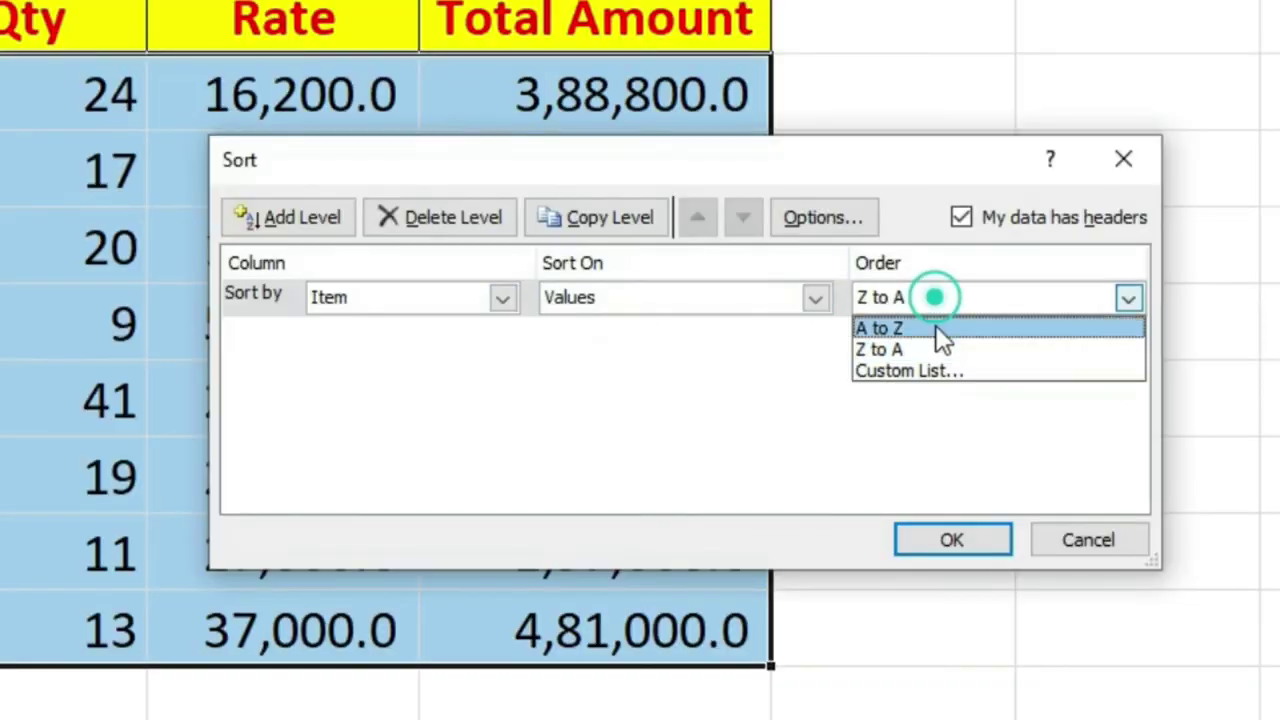
pyautogui.click(936, 325)
pyautogui.click(955, 545)
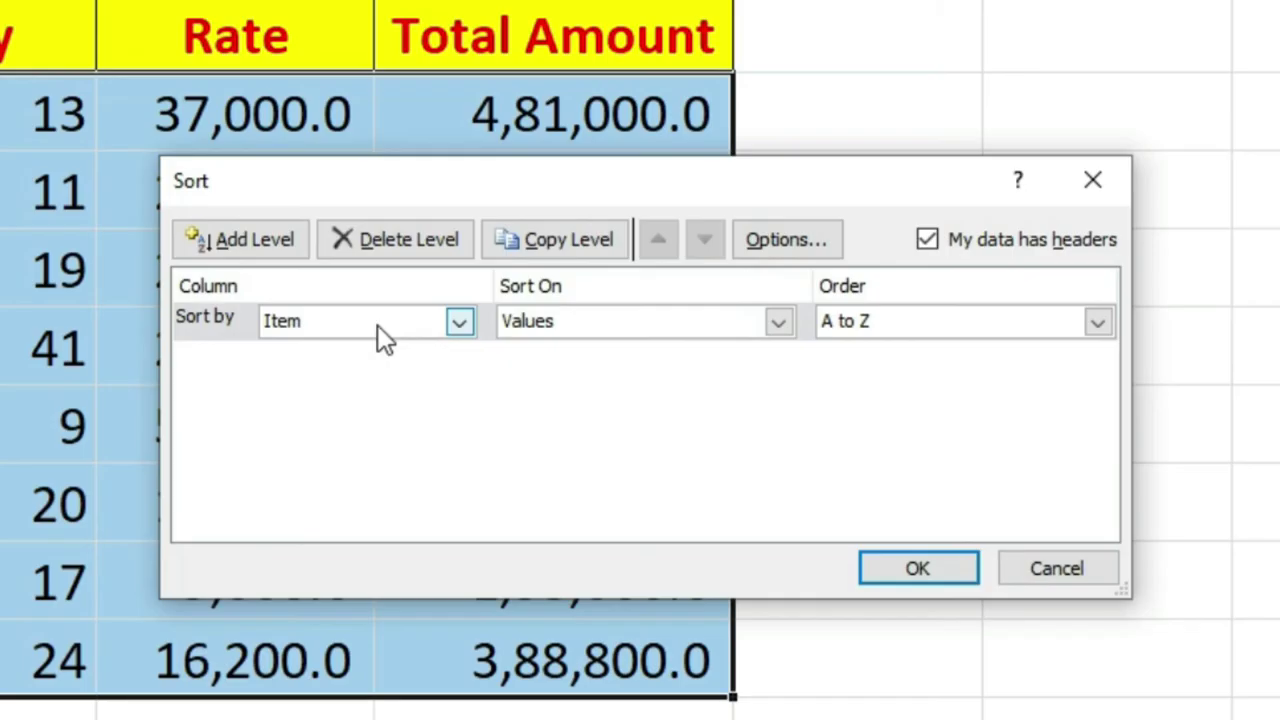
# - Set the first sort level to Date, ordered oldest to newest
pyautogui.click(377, 325)
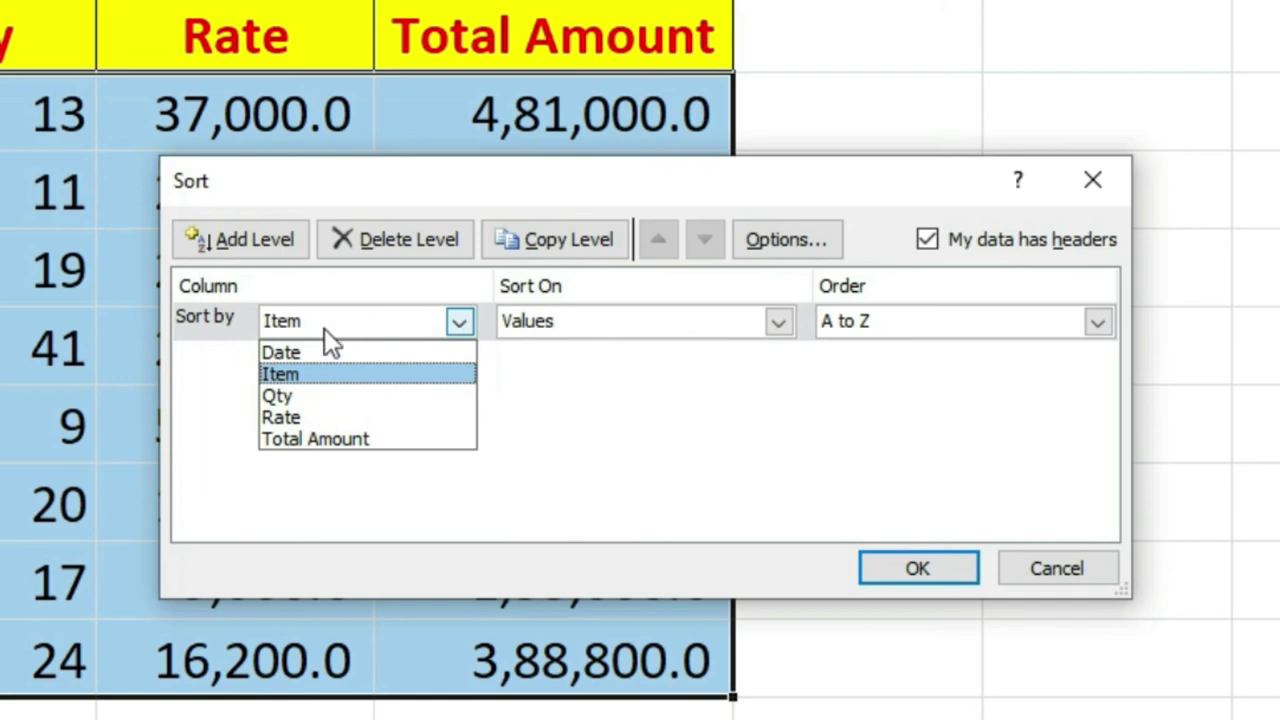
pyautogui.click(312, 350)
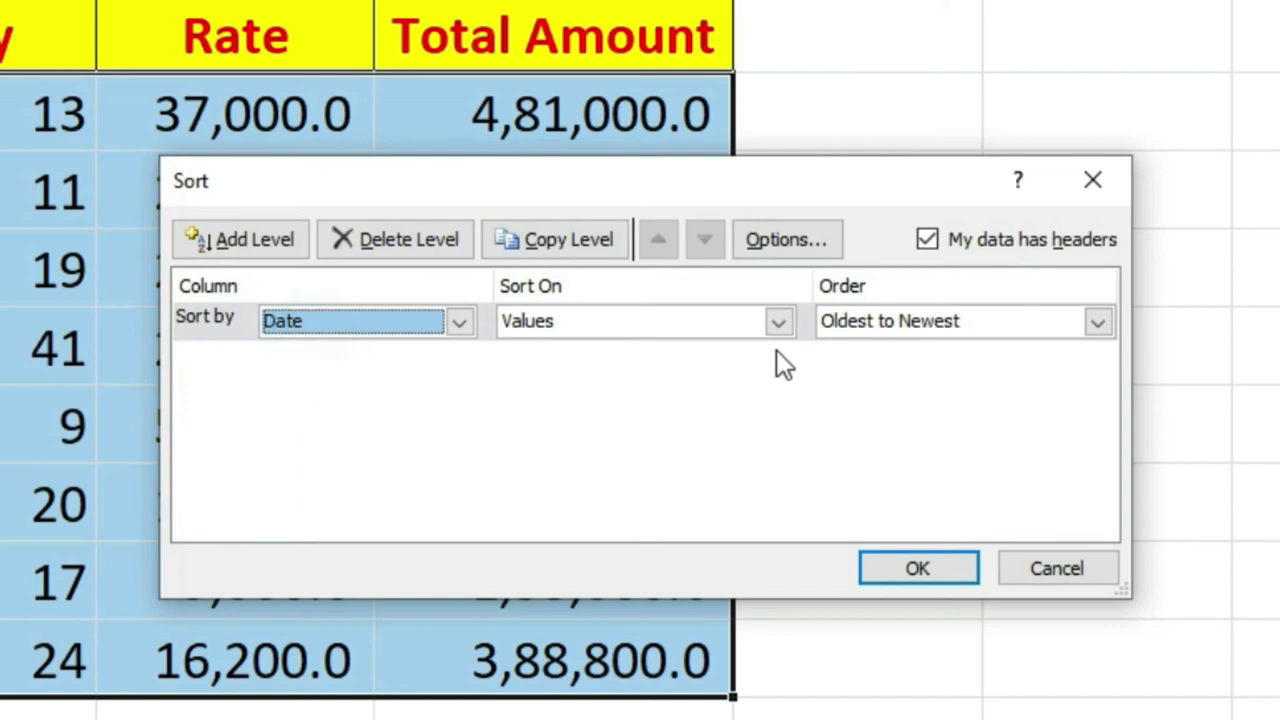
pyautogui.click(966, 323)
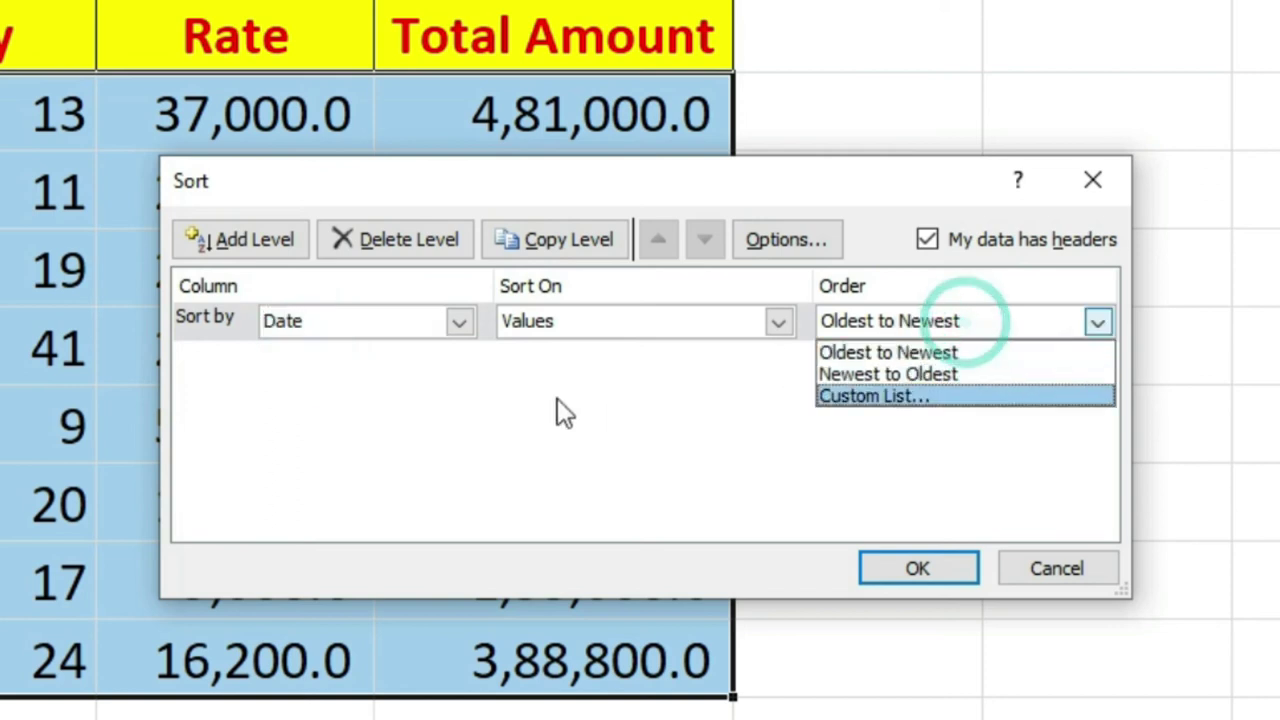
pyautogui.click(392, 331)
pyautogui.click(392, 331)
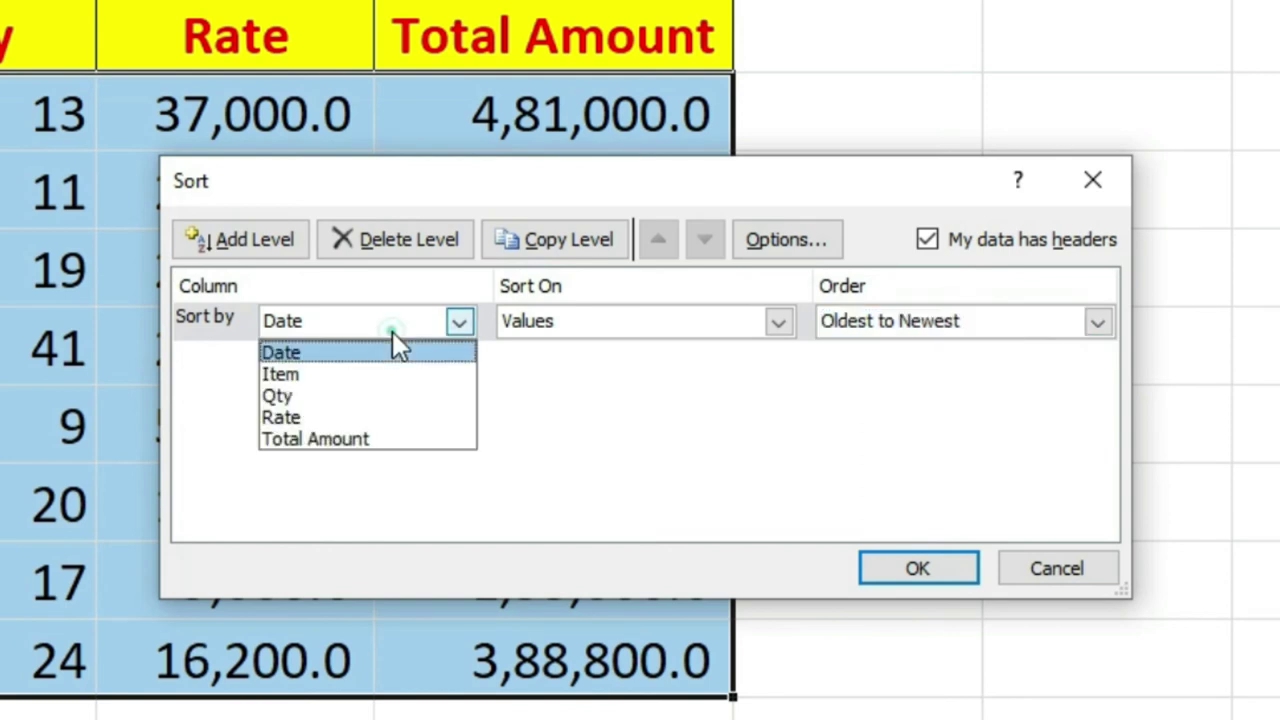
pyautogui.click(321, 395)
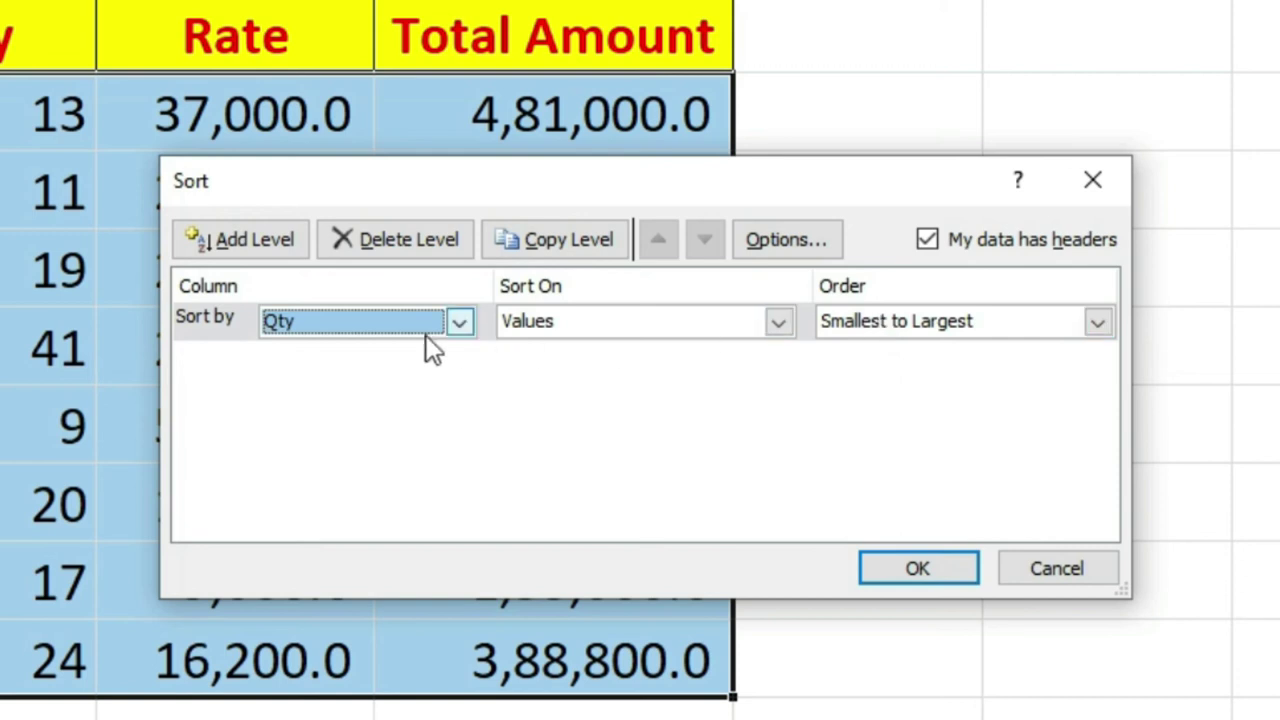
pyautogui.click(364, 324)
pyautogui.click(289, 345)
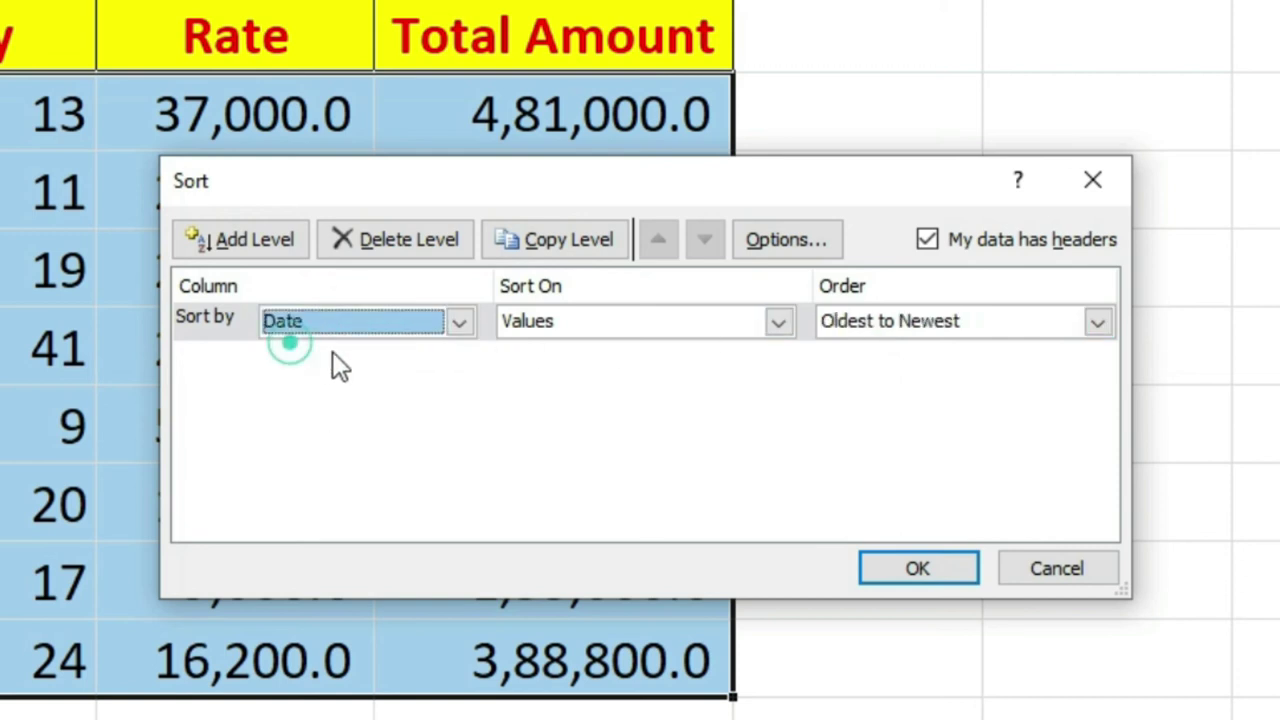
pyautogui.click(880, 322)
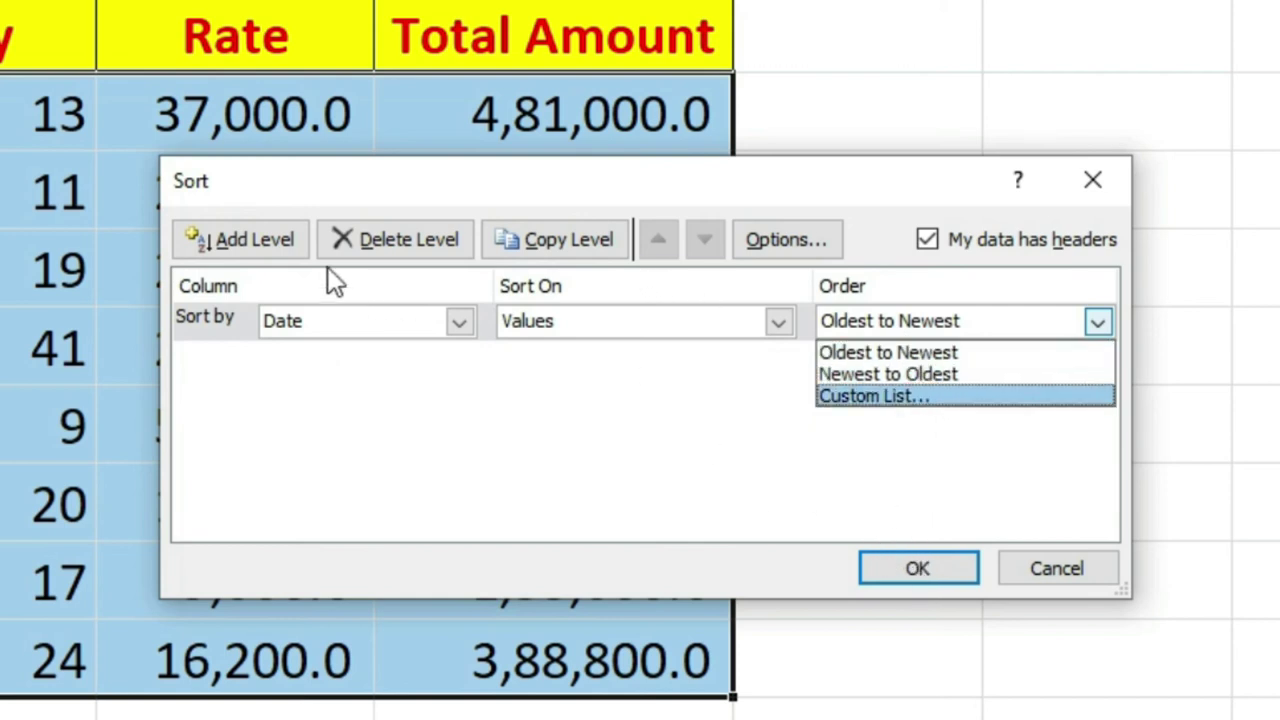
pyautogui.click(858, 353)
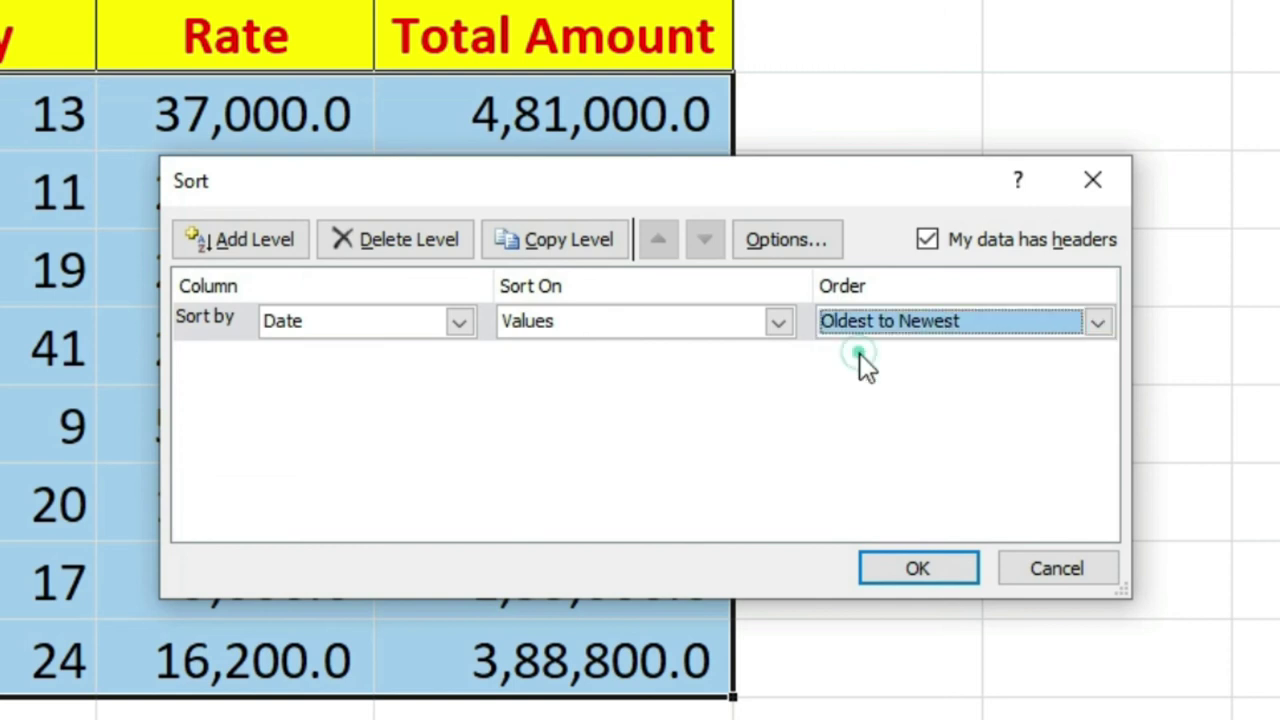
# - Add a second level sorting Item on cell values, Z to A
pyautogui.click(258, 239)
pyautogui.click(318, 360)
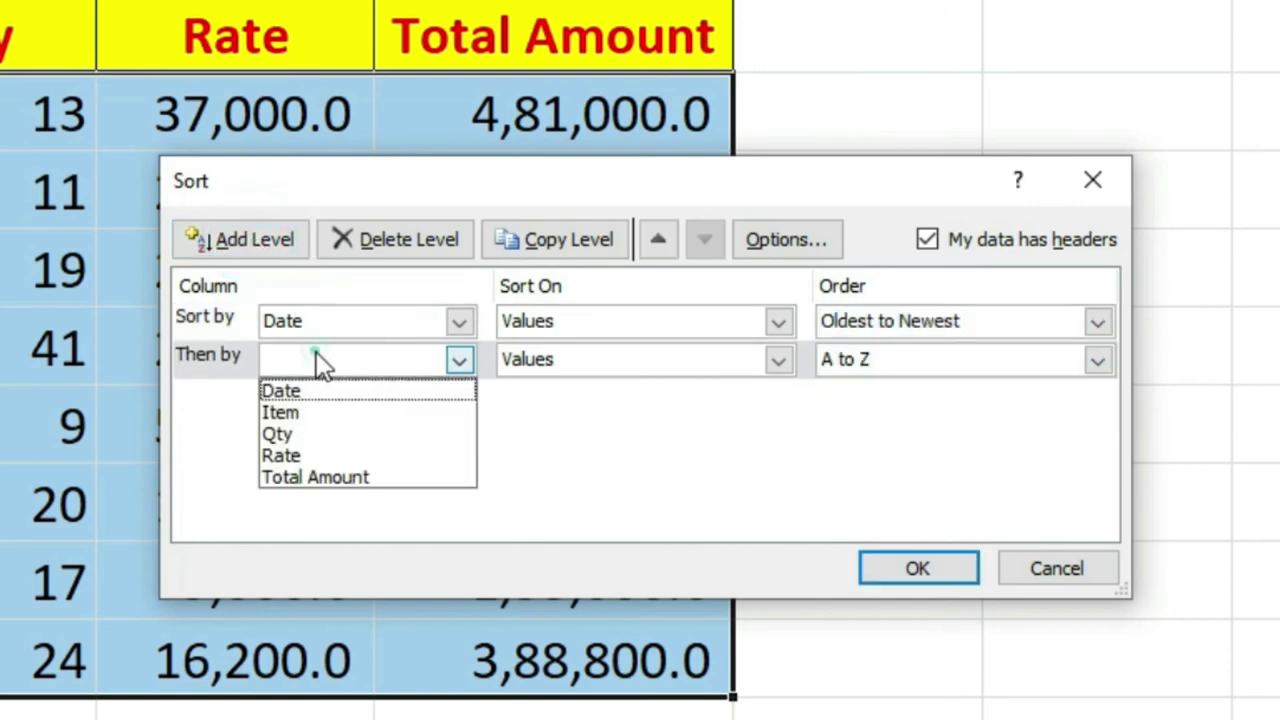
pyautogui.click(311, 411)
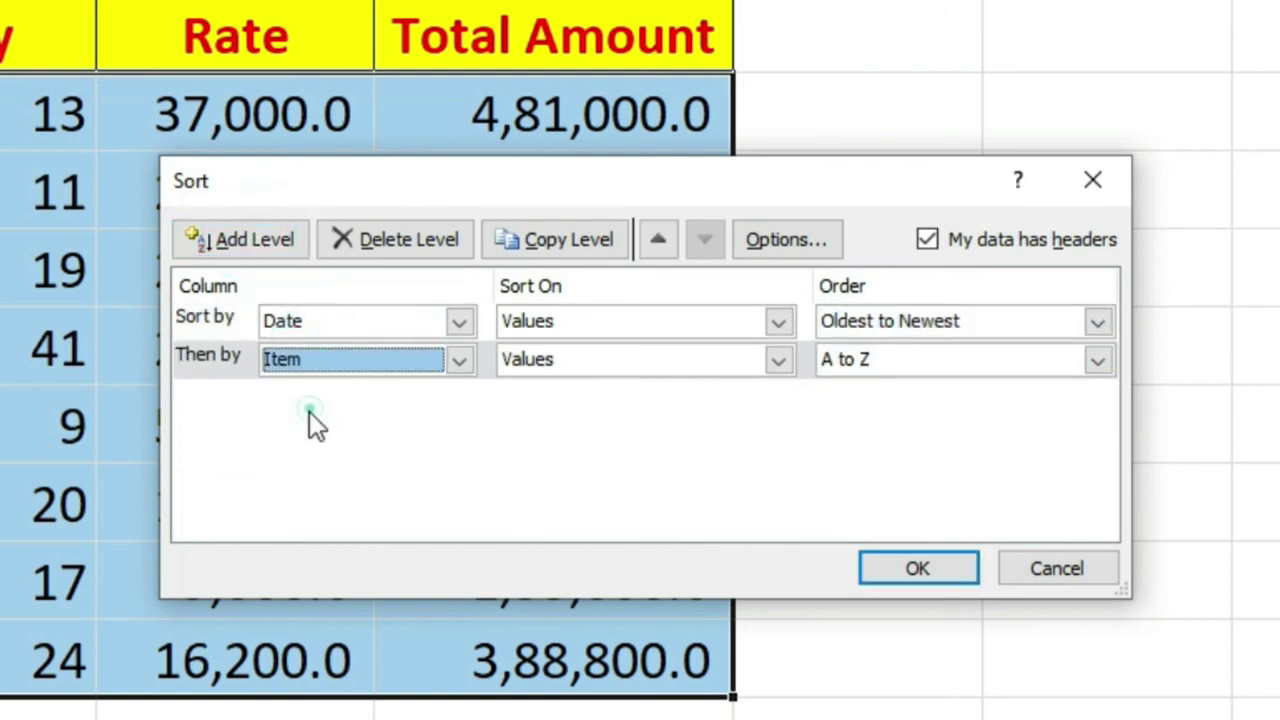
pyautogui.click(637, 357)
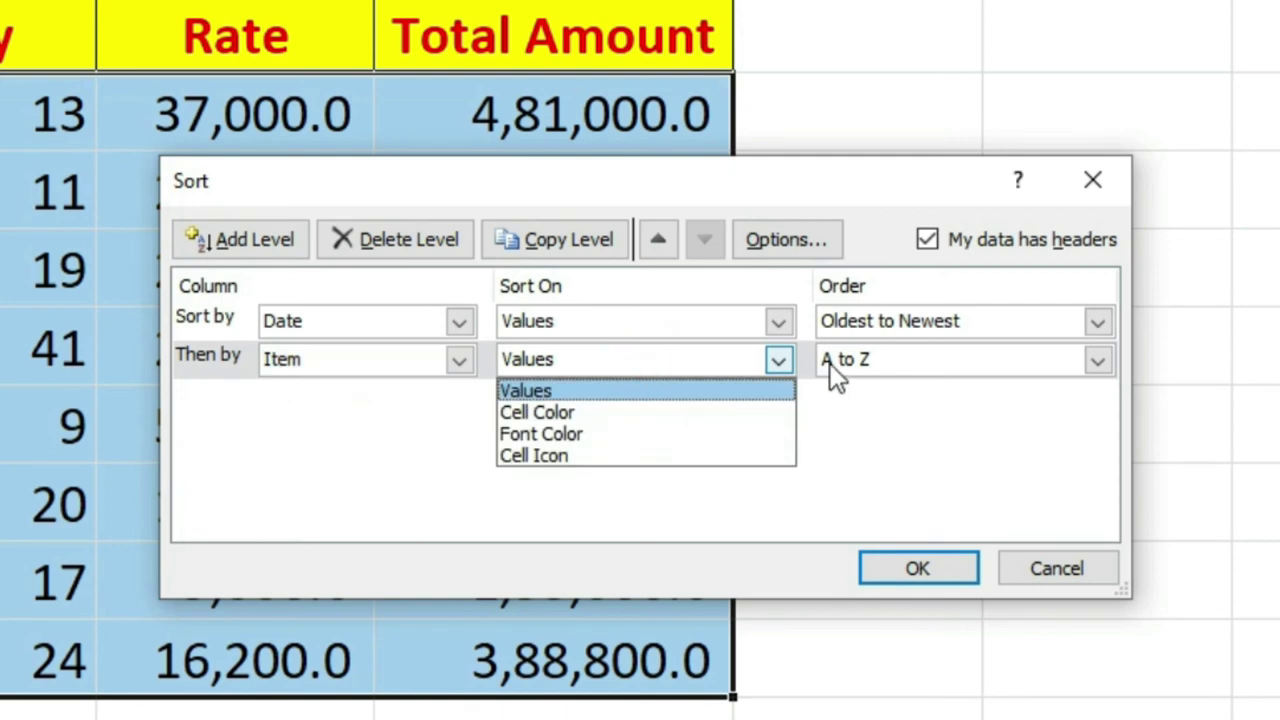
pyautogui.click(697, 360)
pyautogui.click(905, 360)
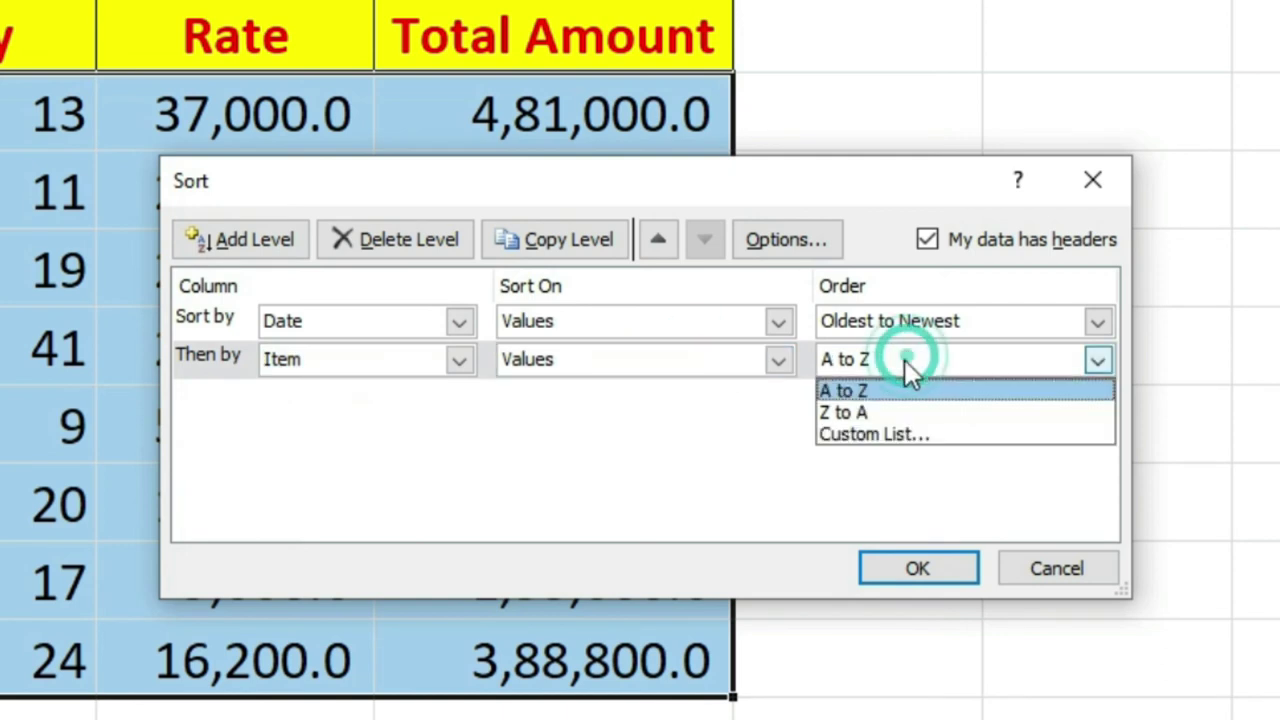
pyautogui.click(866, 412)
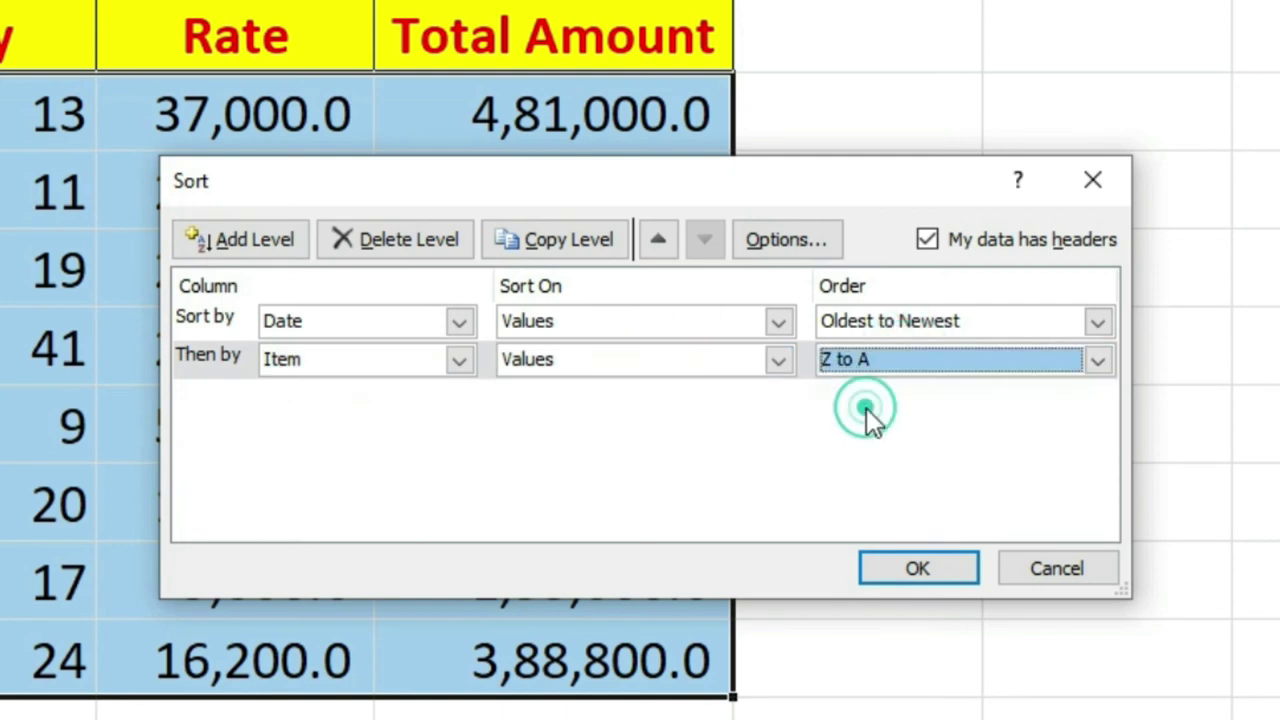
# - Add a third level for Qty, largest to smallest, and apply the sort
pyautogui.click(261, 248)
pyautogui.click(355, 398)
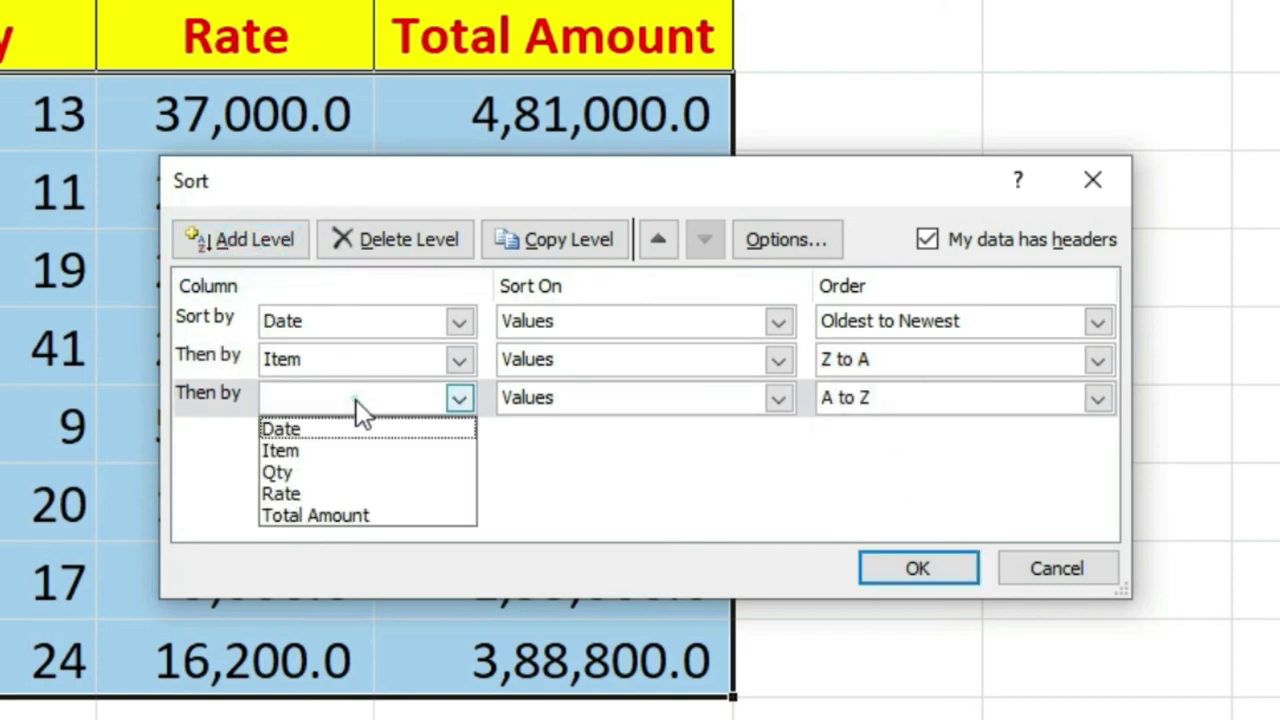
pyautogui.click(310, 470)
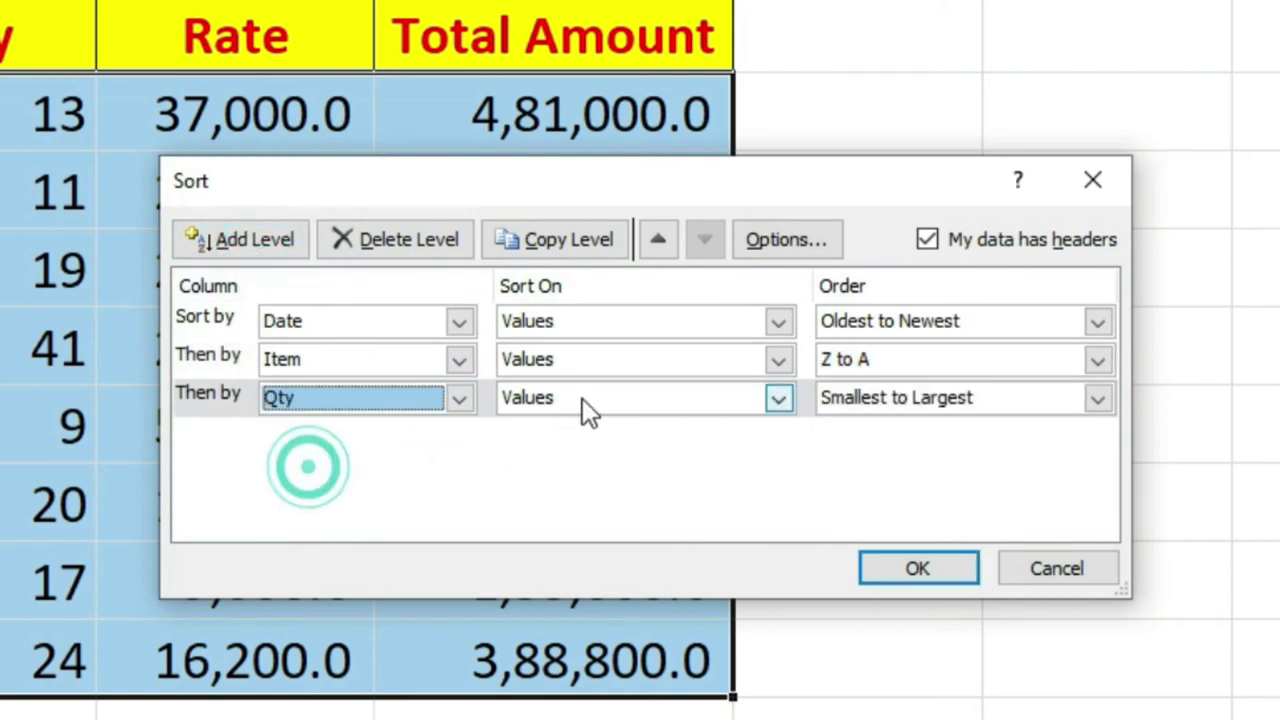
pyautogui.click(866, 412)
pyautogui.click(830, 448)
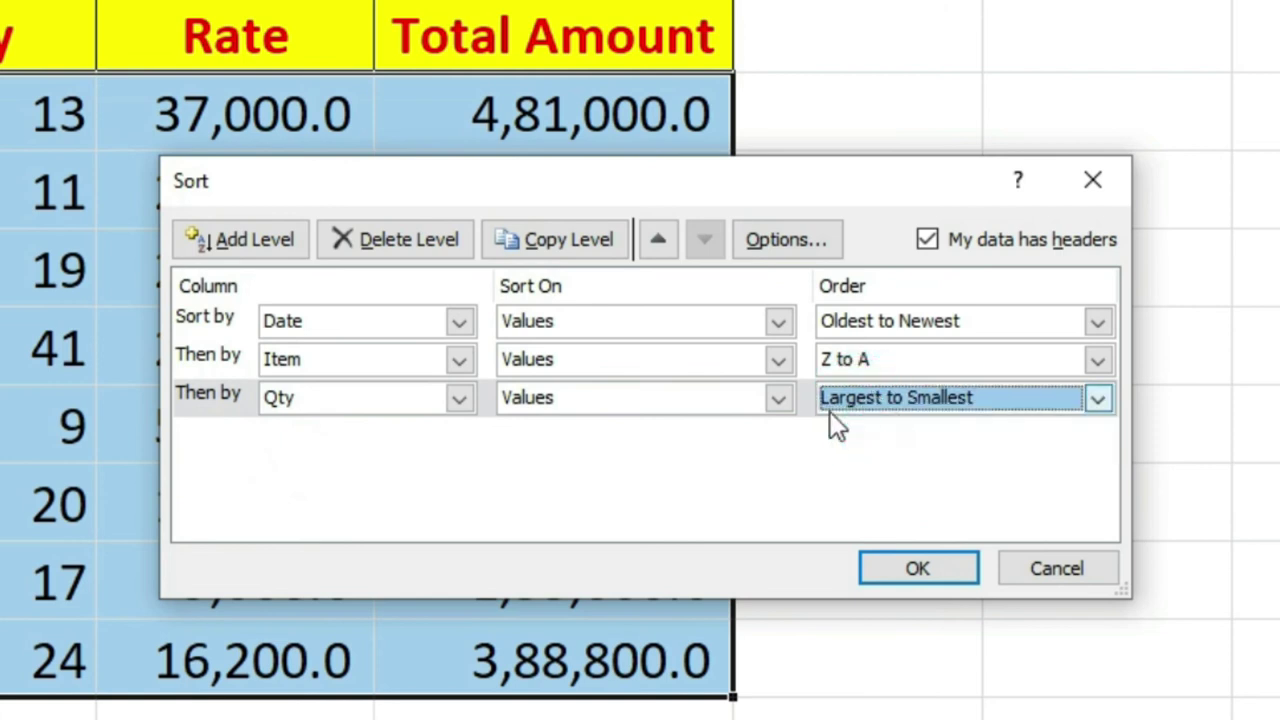
pyautogui.click(900, 578)
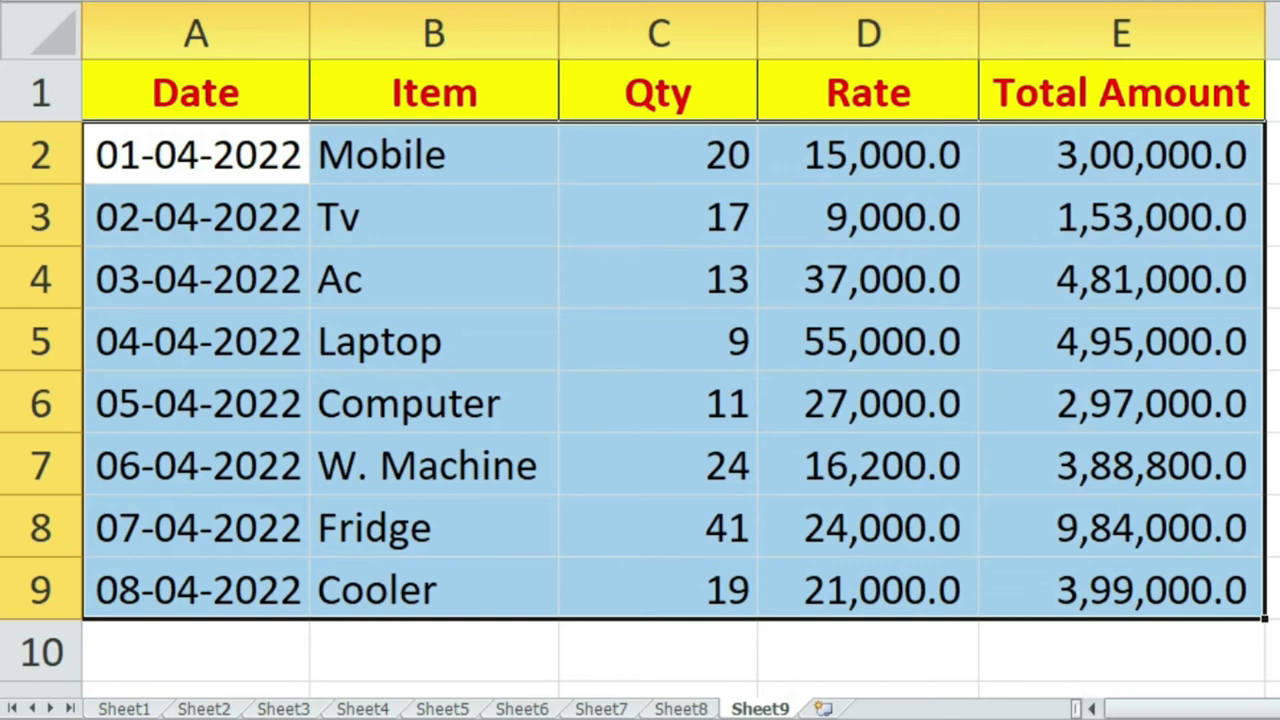
pyautogui.hotkey('alt', 'a')
pyautogui.press('s')
pyautogui.press('s')
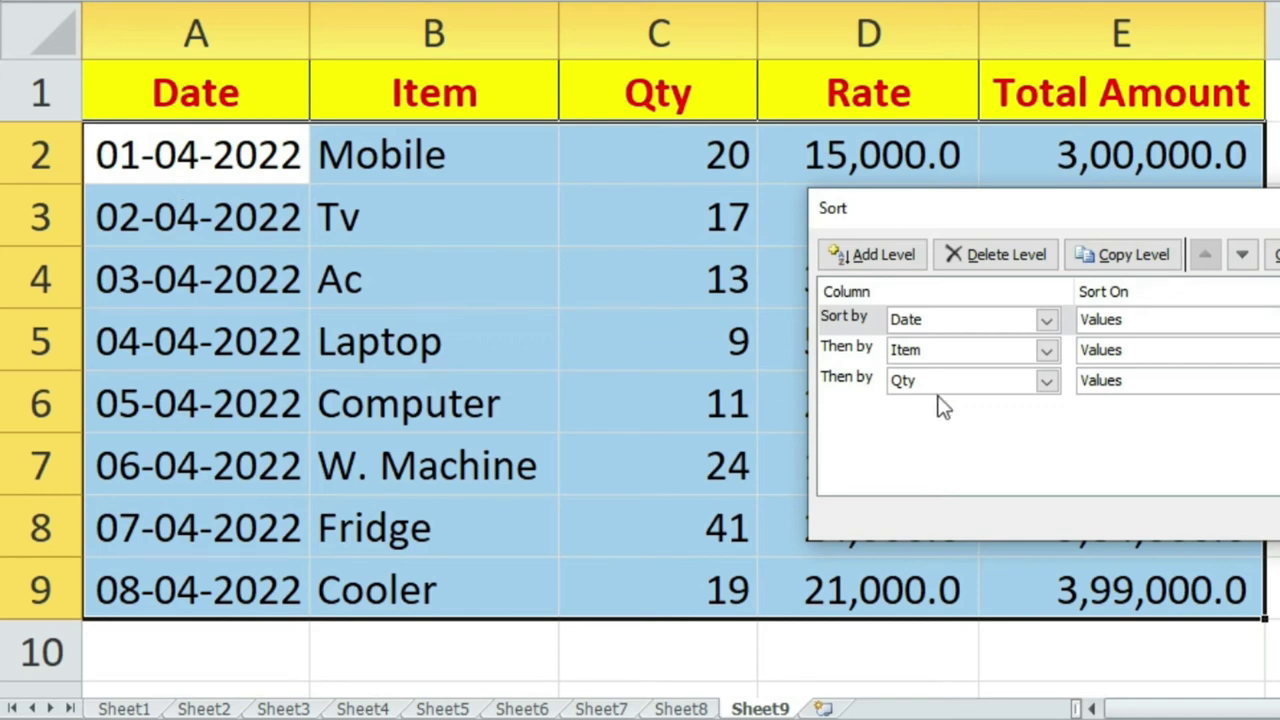
pyautogui.press('Return')
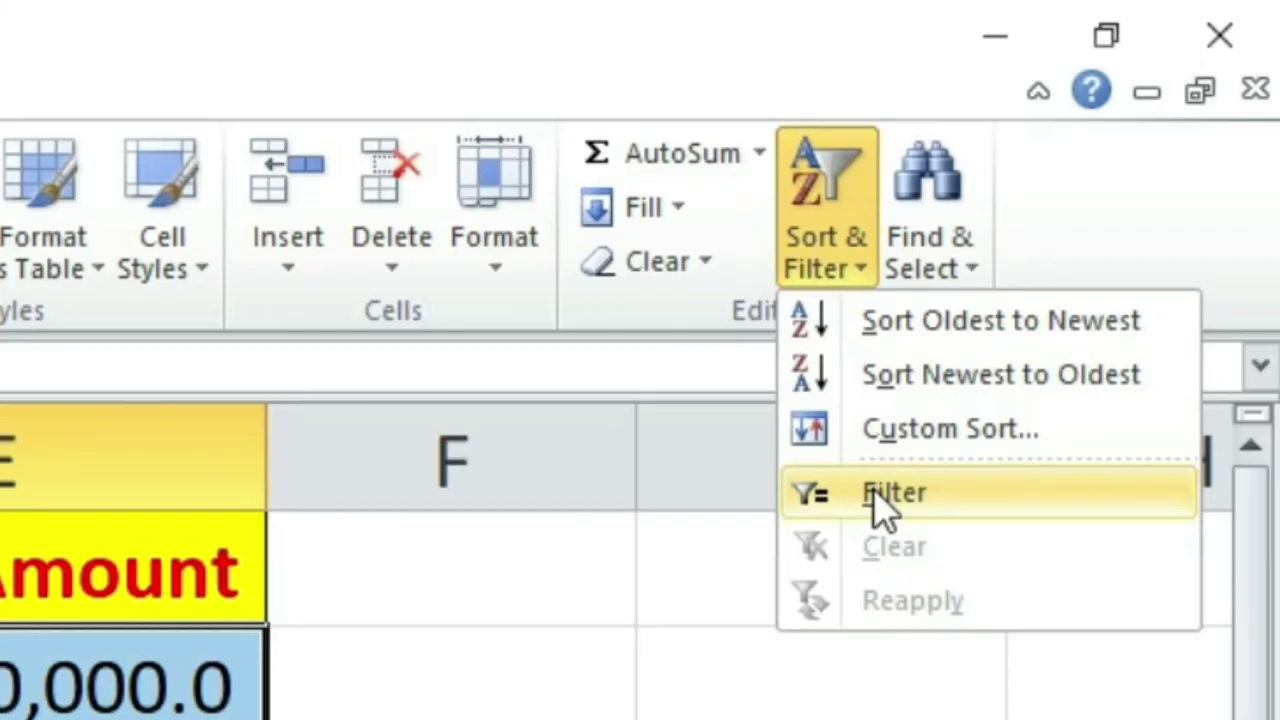
pyautogui.click(890, 493)
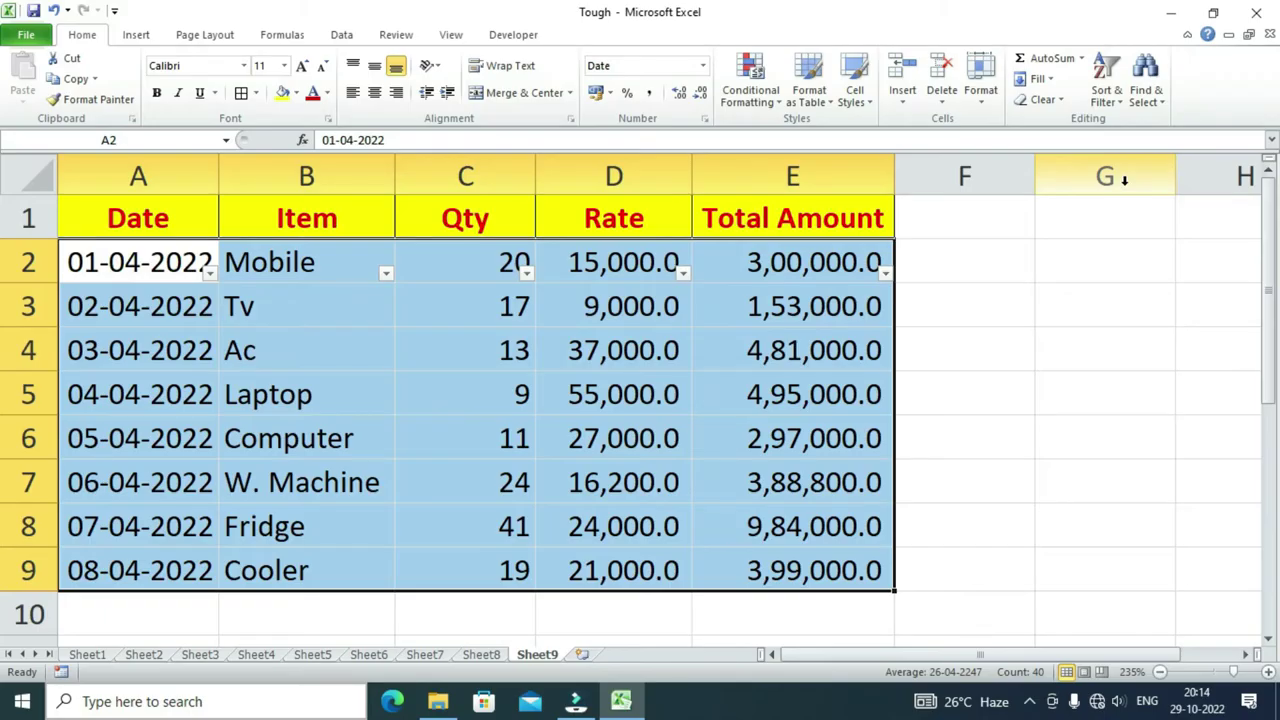
pyautogui.hotkey('ctrl', 'shift', 'l')
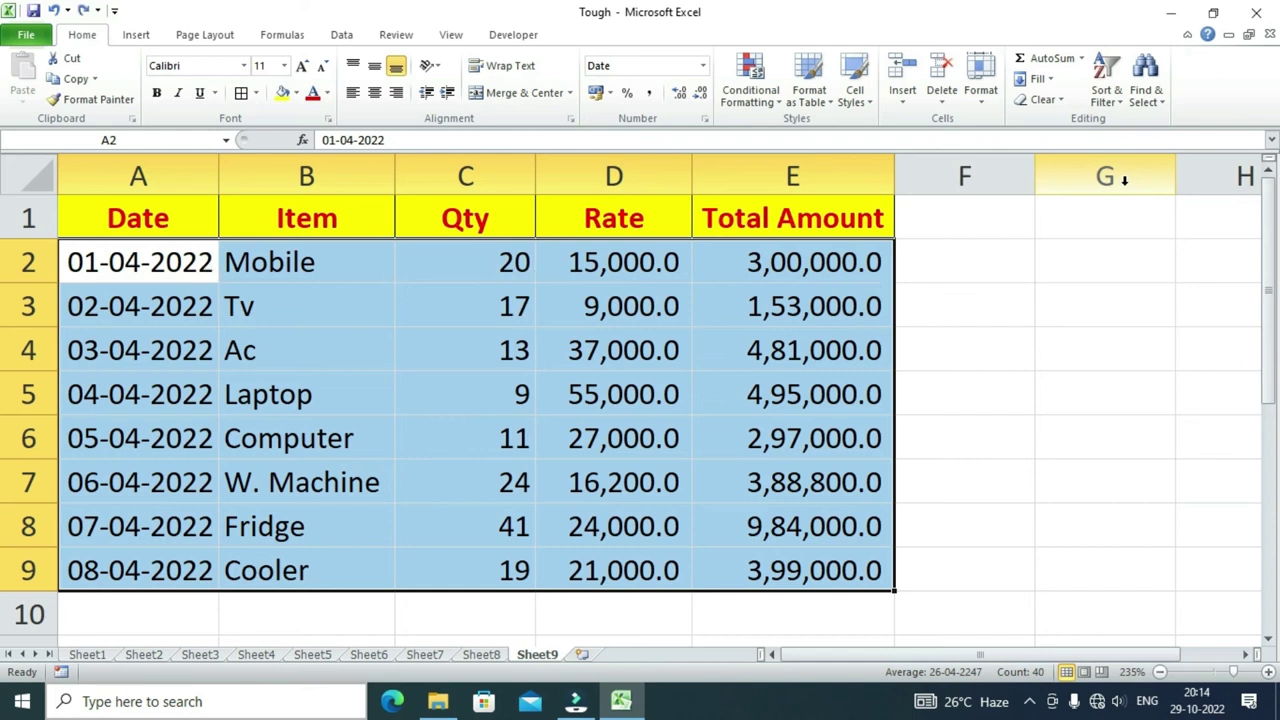
pyautogui.click(525, 398)
# - Turn on filter arrows for the Date to Total Amount header row
pyautogui.moveTo(140, 222); pyautogui.dragTo(808, 226)
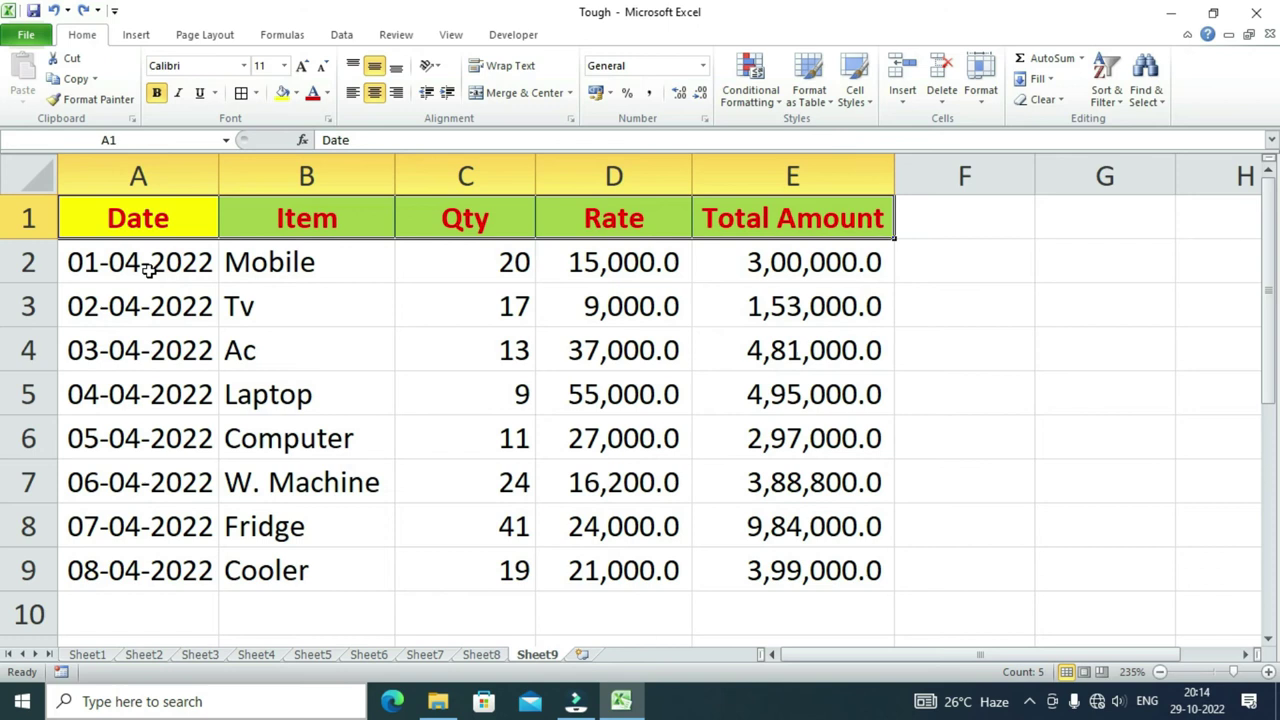
pyautogui.click(1105, 80)
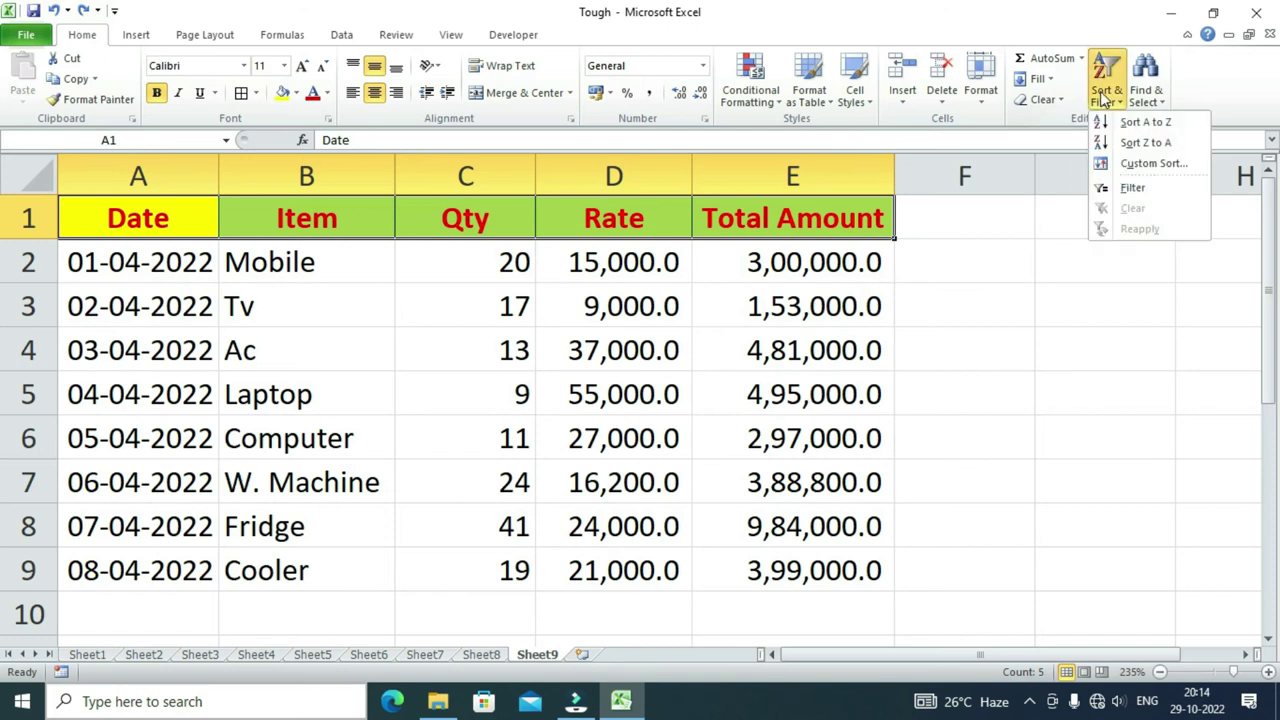
pyautogui.click(1120, 187)
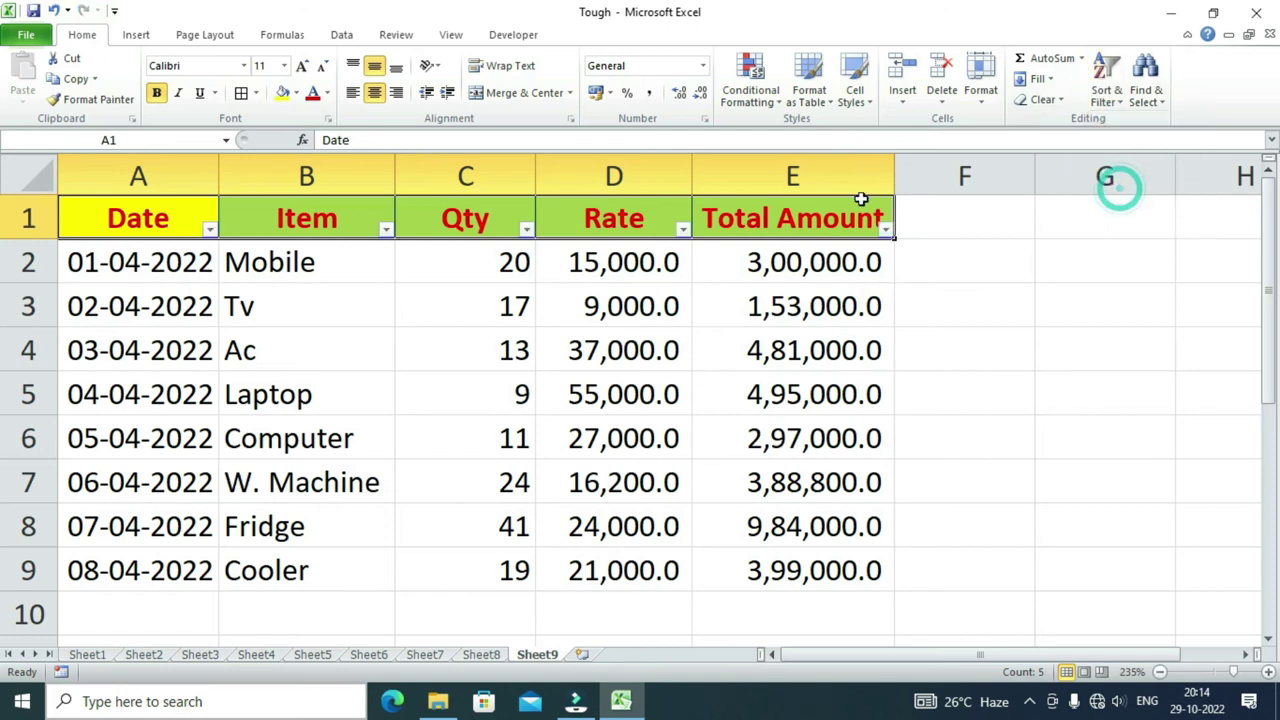
# - Widen the Total Amount column slightly and reselect the header row
pyautogui.moveTo(894, 176); pyautogui.dragTo(913, 176)
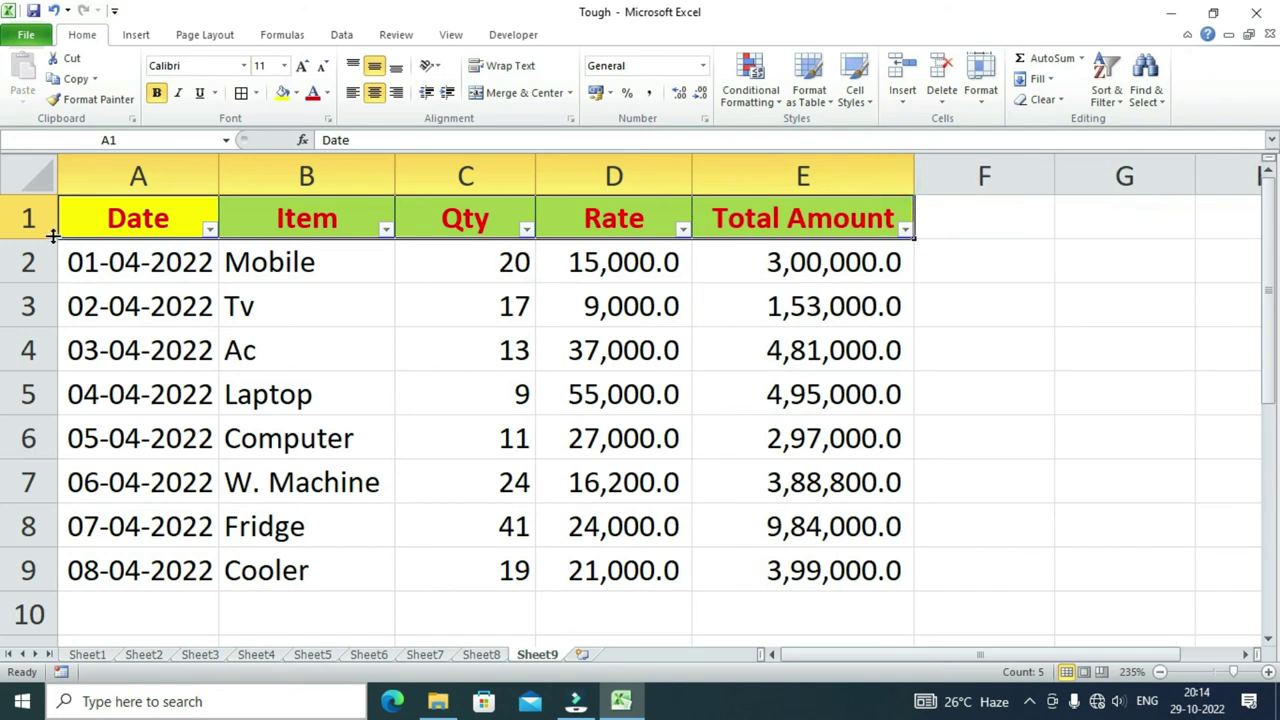
pyautogui.click(500, 233)
pyautogui.click(627, 219)
pyautogui.click(765, 225)
pyautogui.moveTo(140, 224); pyautogui.dragTo(815, 220)
pyautogui.click(245, 265)
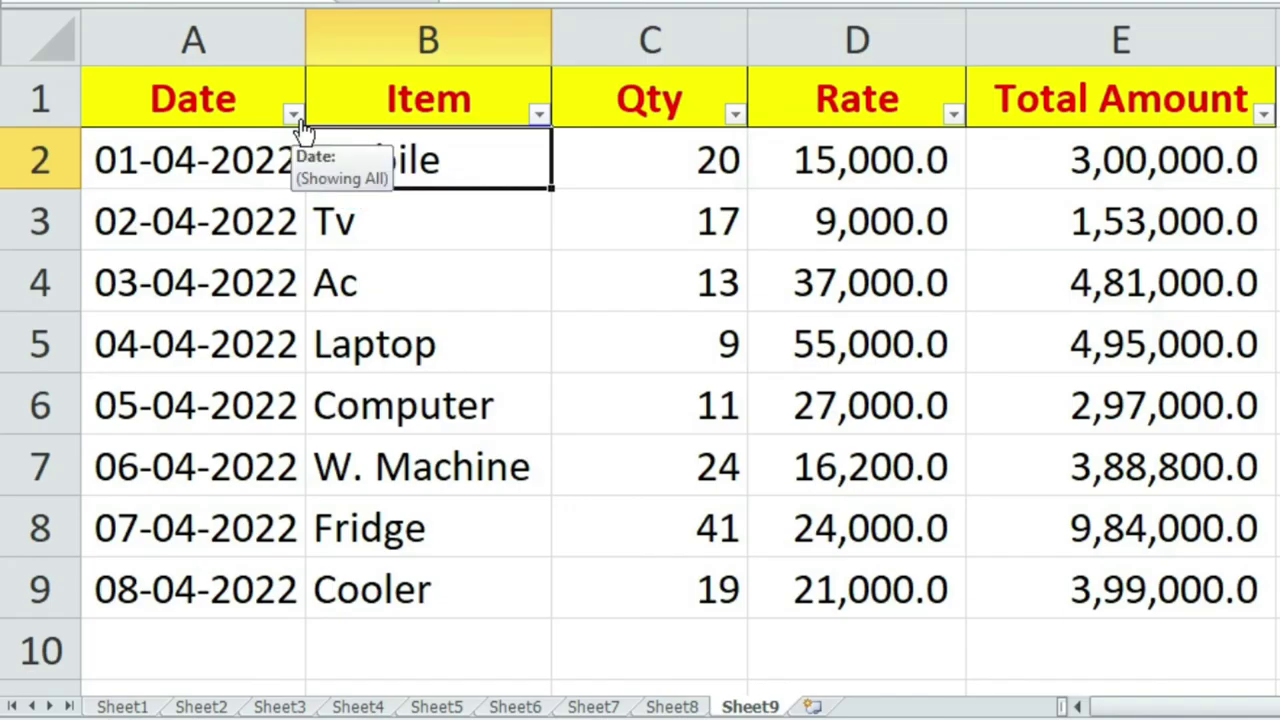
pyautogui.click(209, 229)
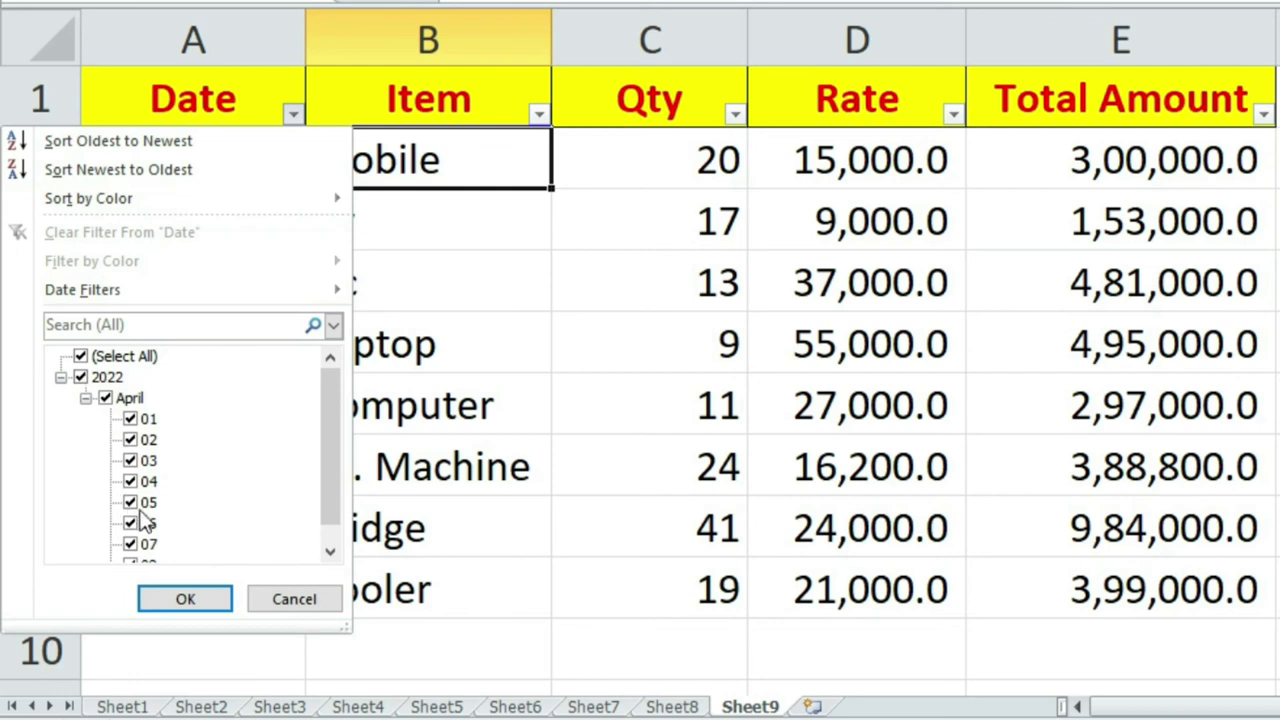
pyautogui.click(294, 599)
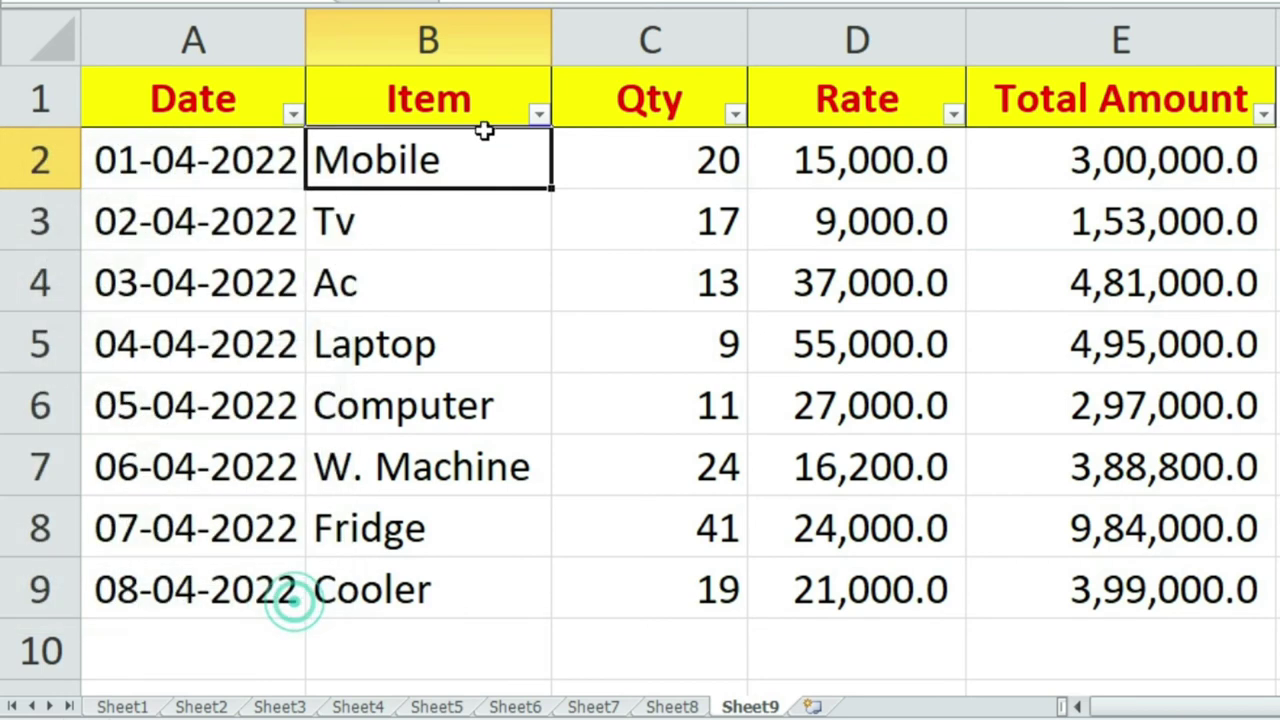
pyautogui.click(534, 117)
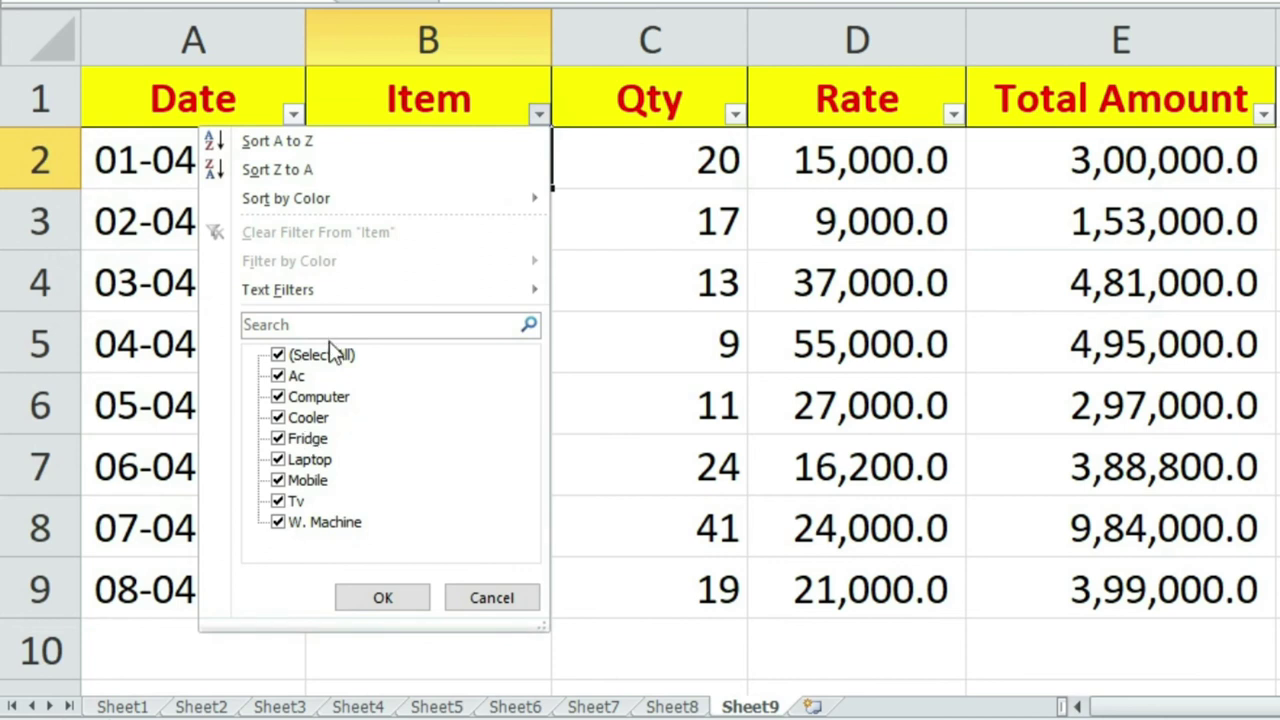
pyautogui.click(488, 600)
# - Sort the table by Date oldest to newest from the Date filter
pyautogui.click(735, 116)
pyautogui.click(951, 118)
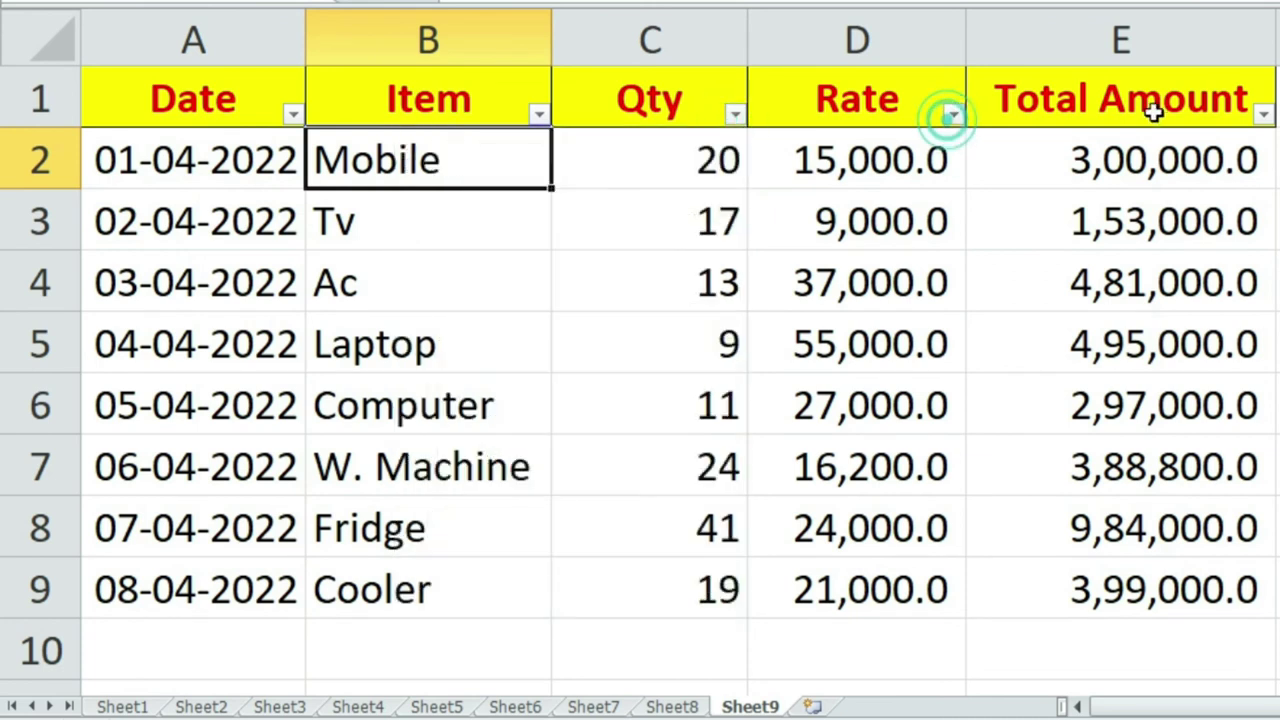
pyautogui.click(293, 114)
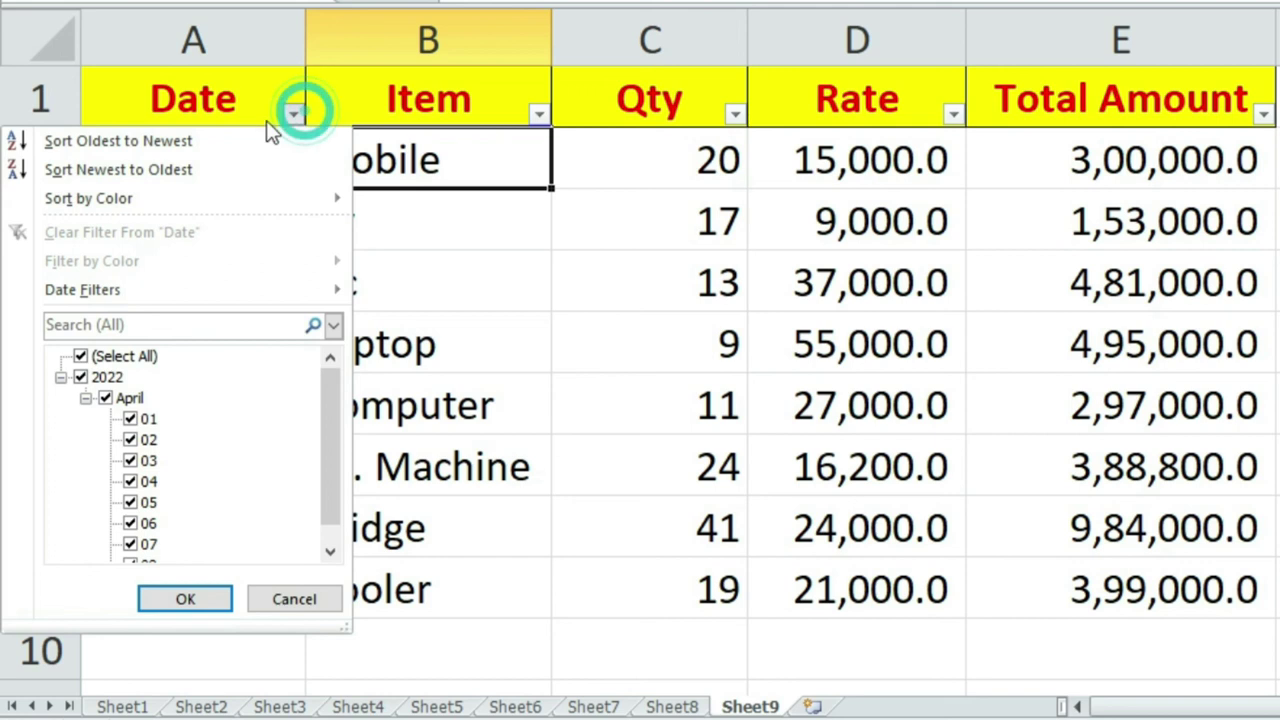
pyautogui.click(150, 144)
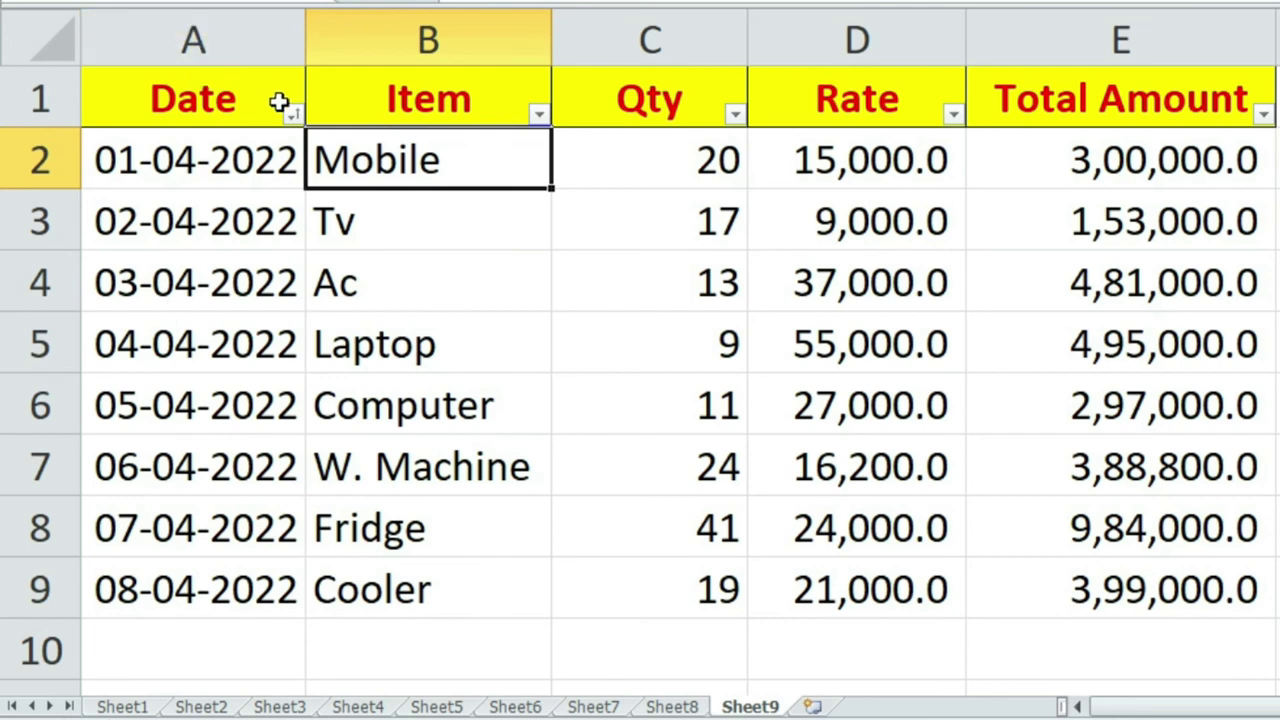
# - Re-sort the table by Date newest to oldest from the same filter
pyautogui.click(293, 114)
pyautogui.click(181, 160)
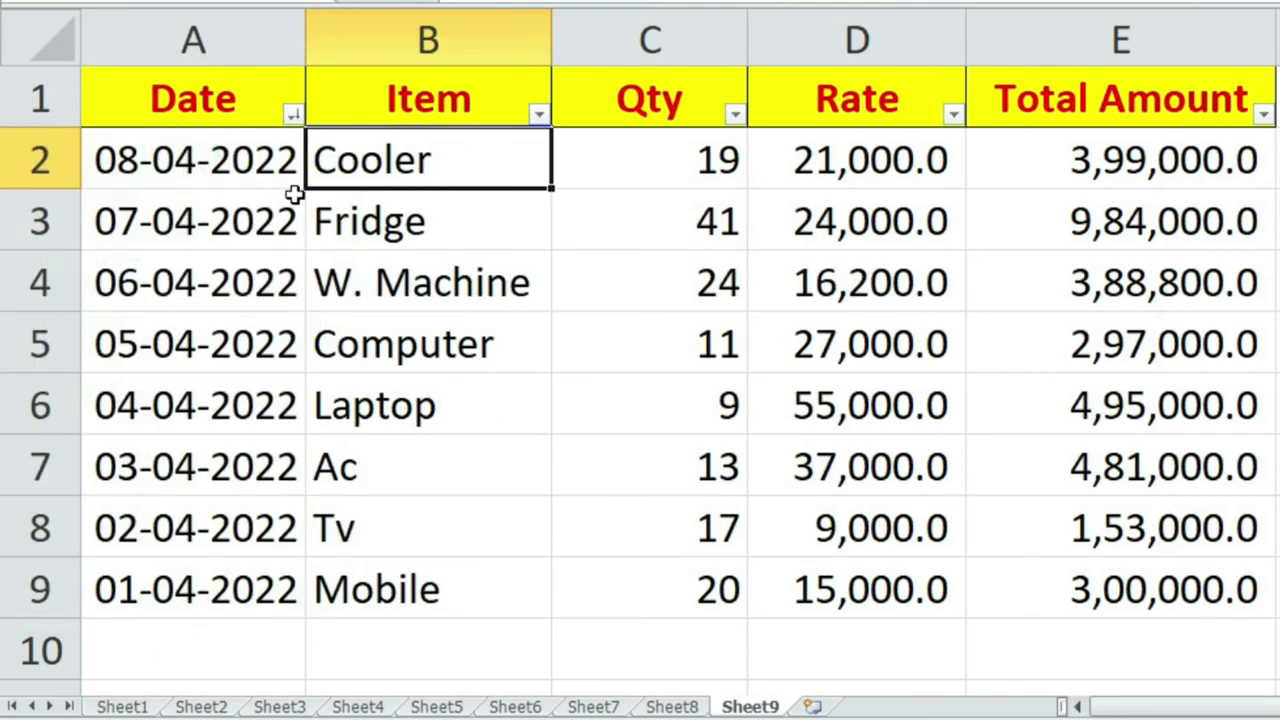
pyautogui.click(296, 115)
pyautogui.moveTo(89, 198)
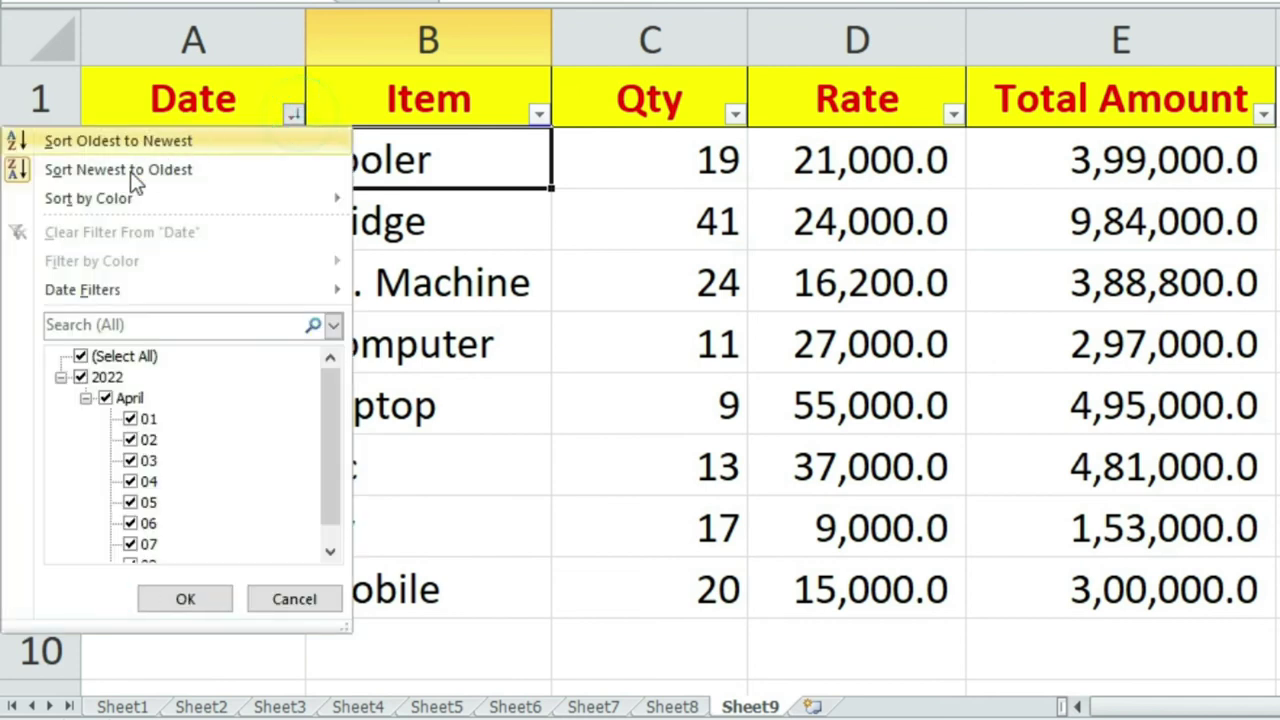
pyautogui.click(428, 312)
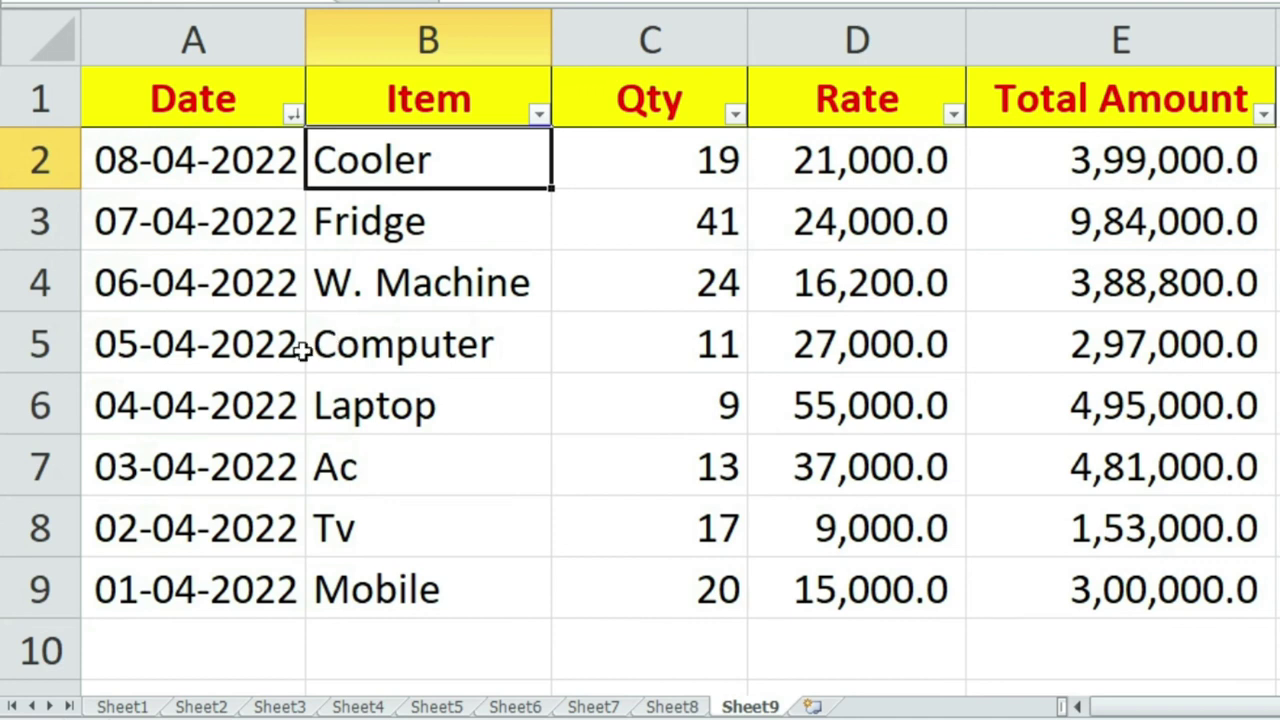
# - Fill the Computer row and the Tv row with grey
pyautogui.moveTo(186, 350); pyautogui.dragTo(1086, 335)
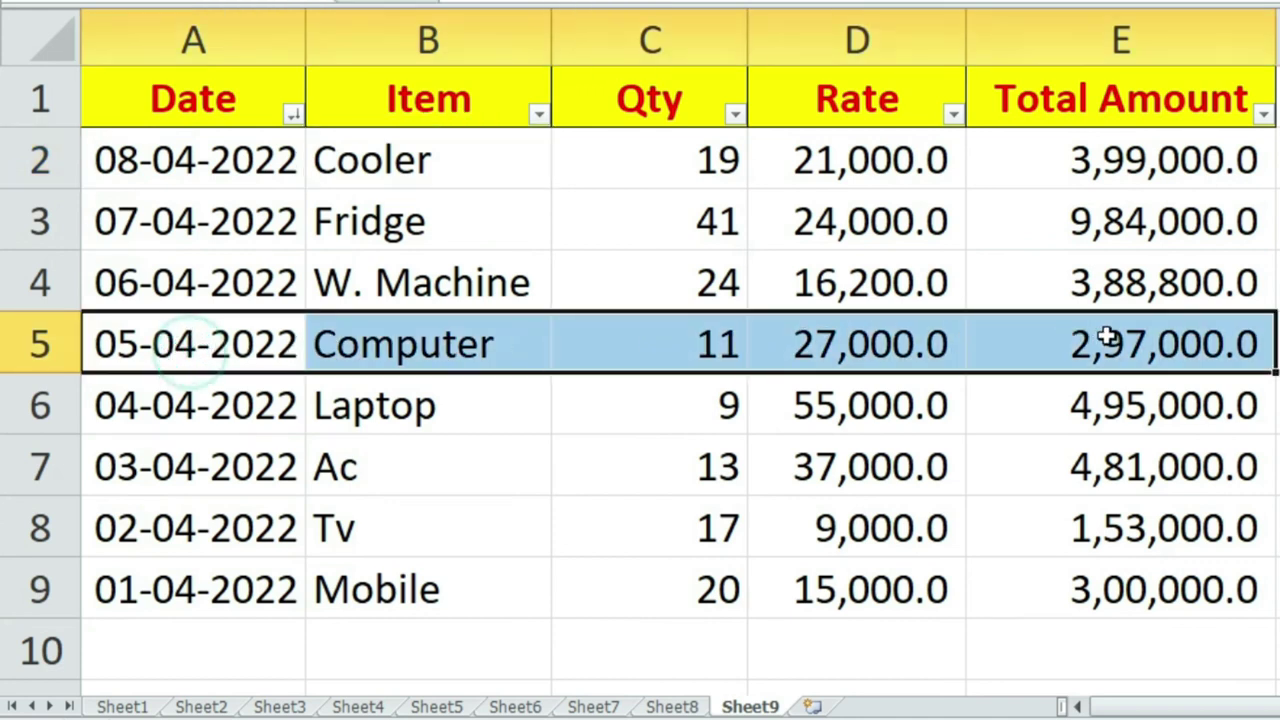
pyautogui.click(398, 6)
pyautogui.click(395, 15)
pyautogui.moveTo(160, 540); pyautogui.dragTo(1095, 530)
pyautogui.click(398, 8)
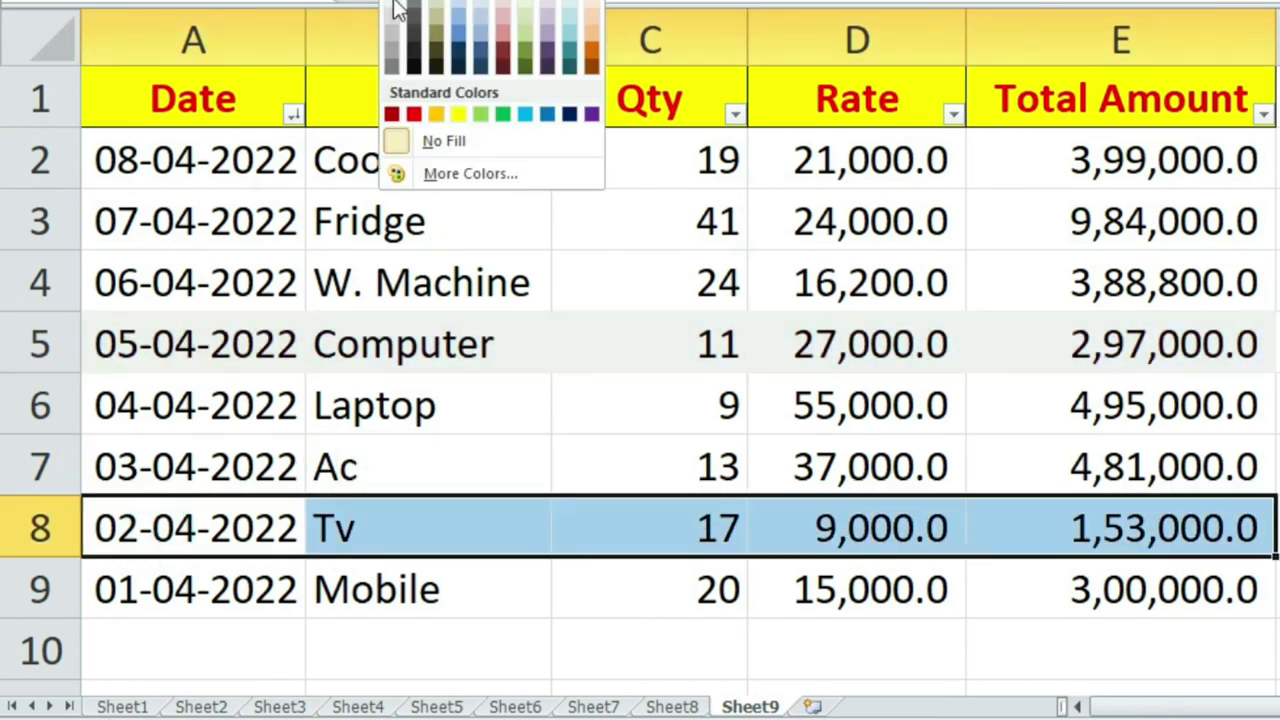
pyautogui.click(392, 30)
# - Undo the accidental Format Painter copy onto the Computer row
pyautogui.click(200, 528)
pyautogui.moveTo(200, 346); pyautogui.dragTo(1100, 340)
pyautogui.click(791, 423)
pyautogui.hotkey('ctrl', 'z')
pyautogui.click(626, 662)
pyautogui.moveTo(165, 345); pyautogui.dragTo(1110, 345)
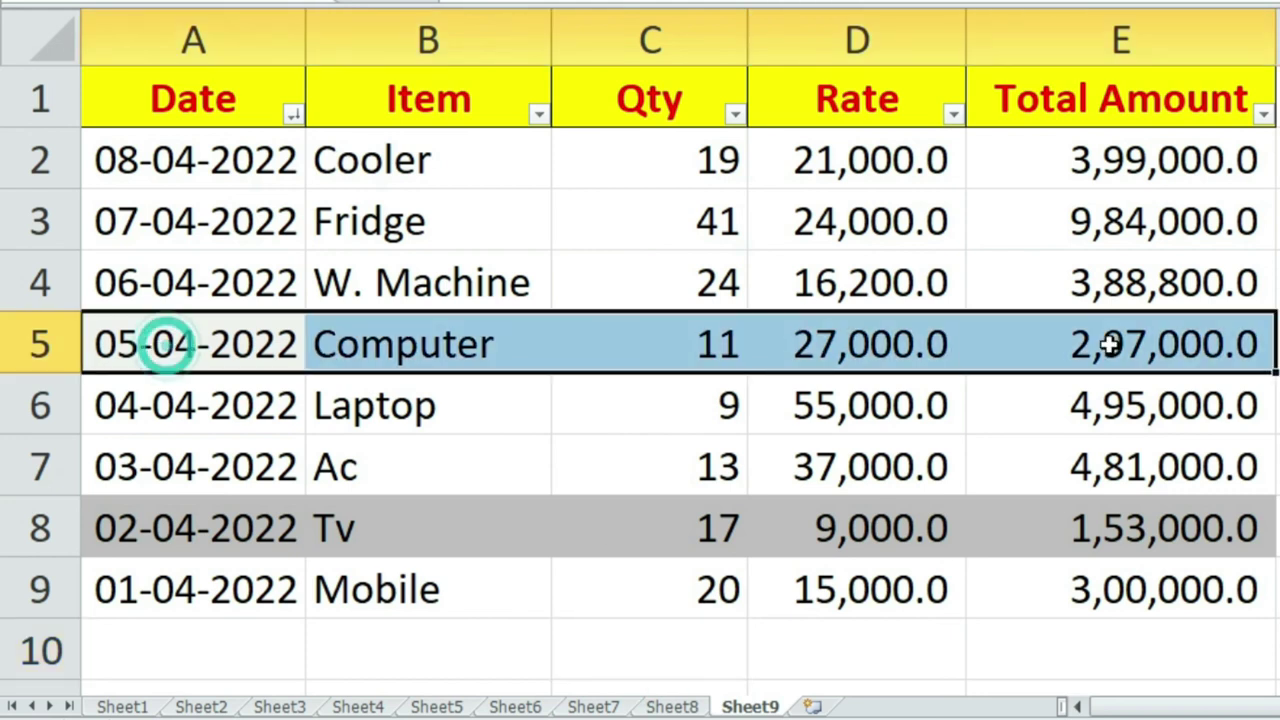
pyautogui.click(640, 530)
pyautogui.click(832, 452)
pyautogui.click(293, 116)
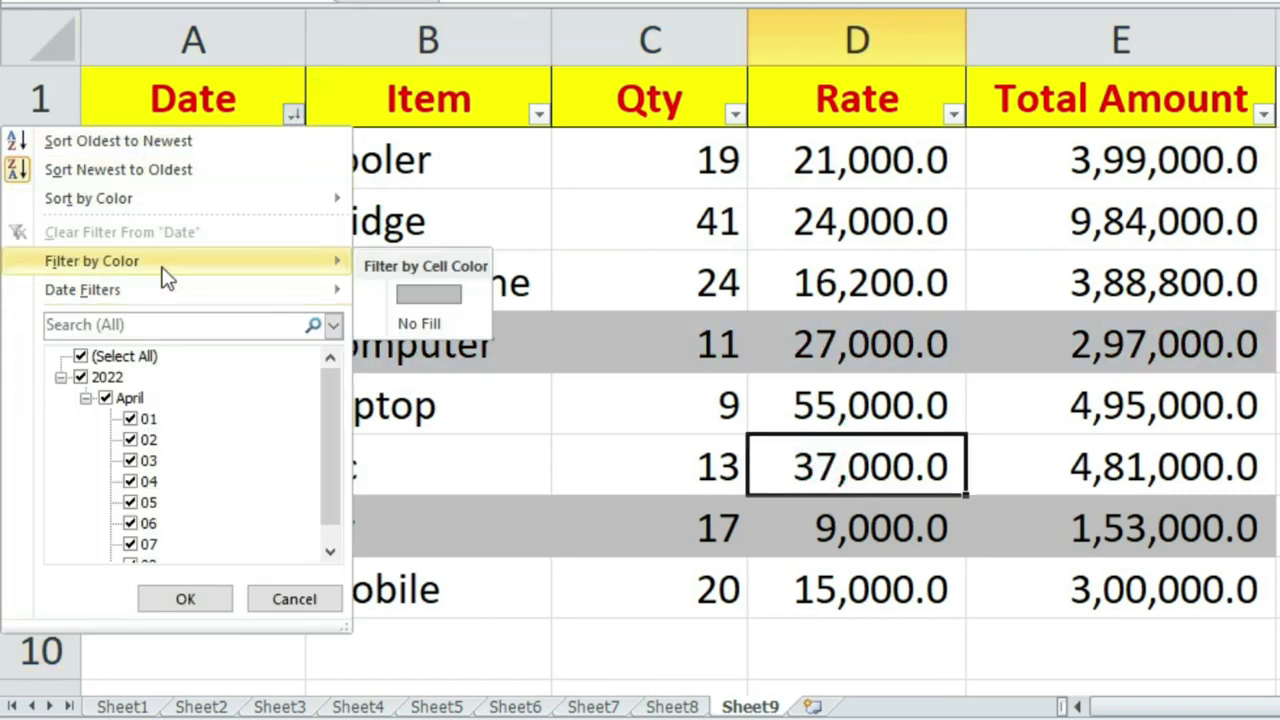
pyautogui.moveTo(88, 198)
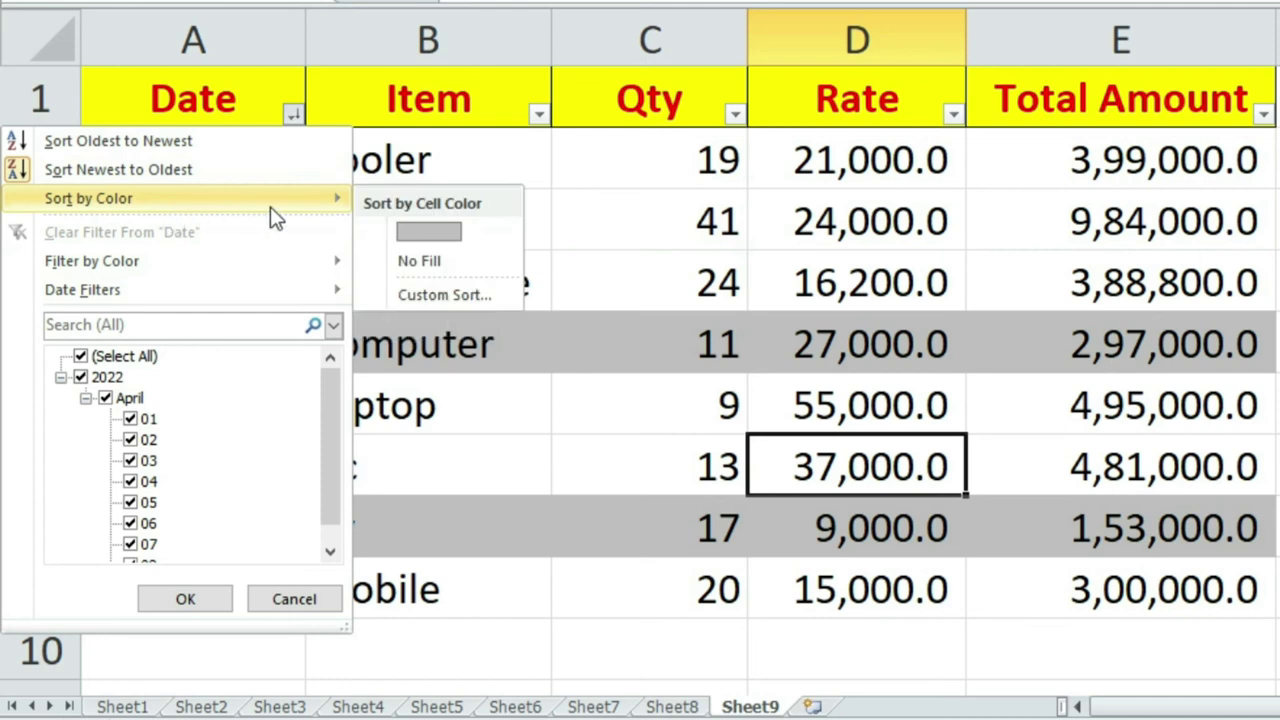
# - Sort the grey rows to the top, then filter Date to show only No Fill rows
pyautogui.click(418, 234)
pyautogui.click(540, 366)
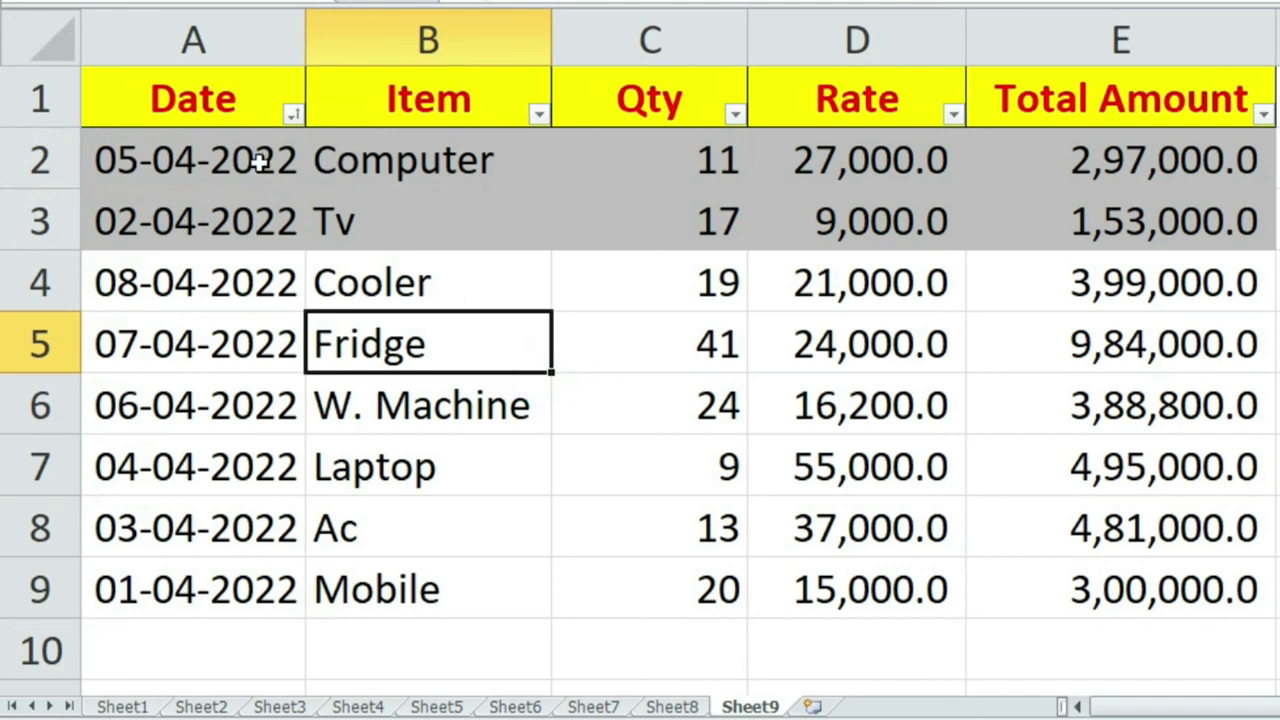
pyautogui.moveTo(225, 160); pyautogui.dragTo(860, 218)
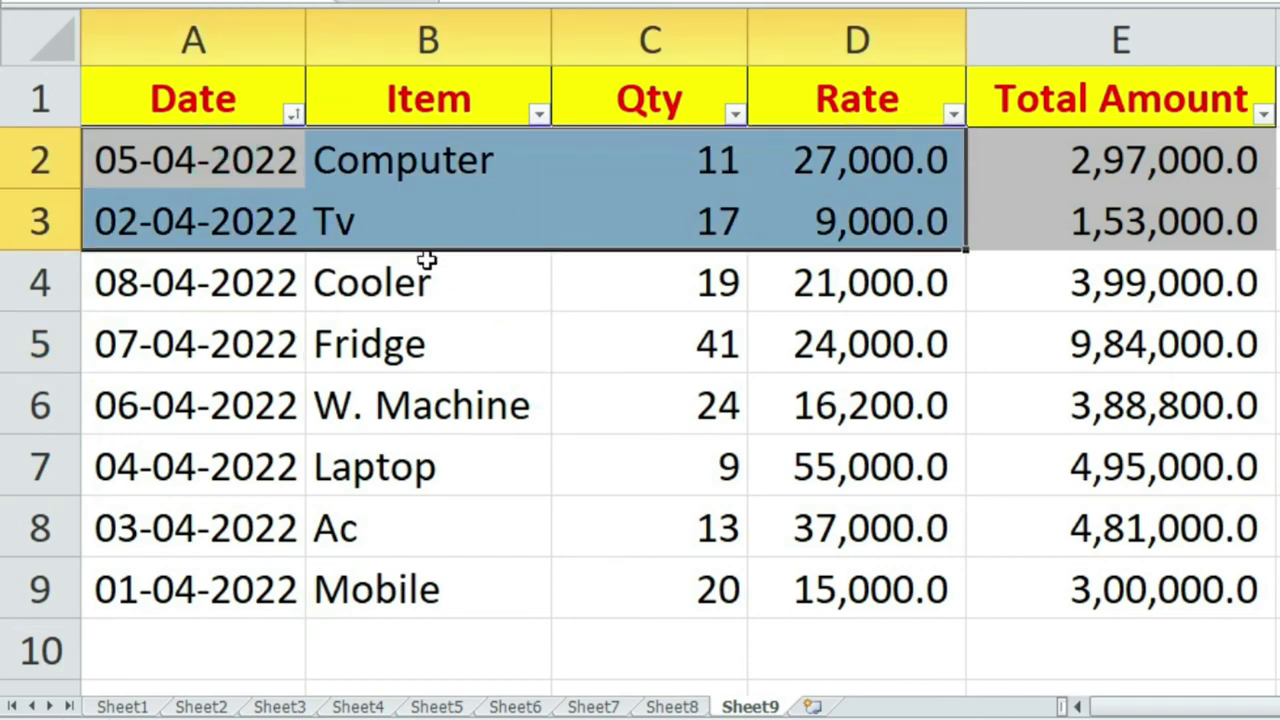
pyautogui.click(472, 295)
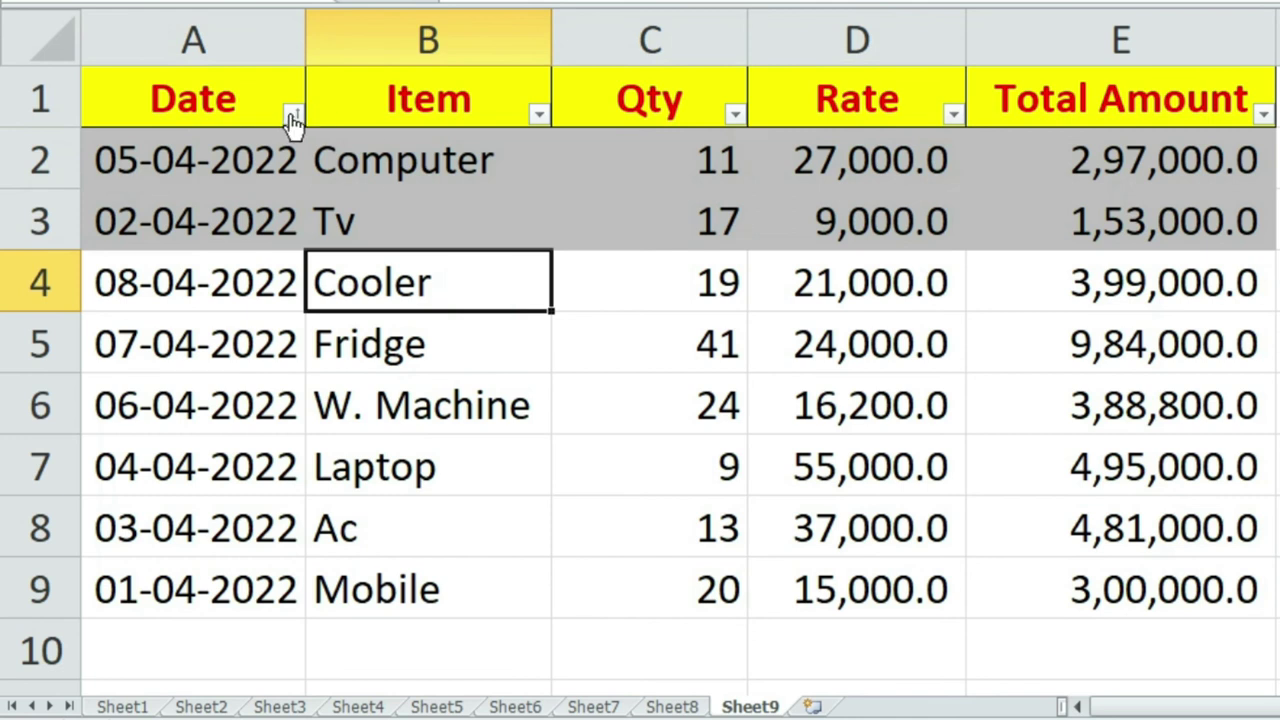
pyautogui.click(294, 114)
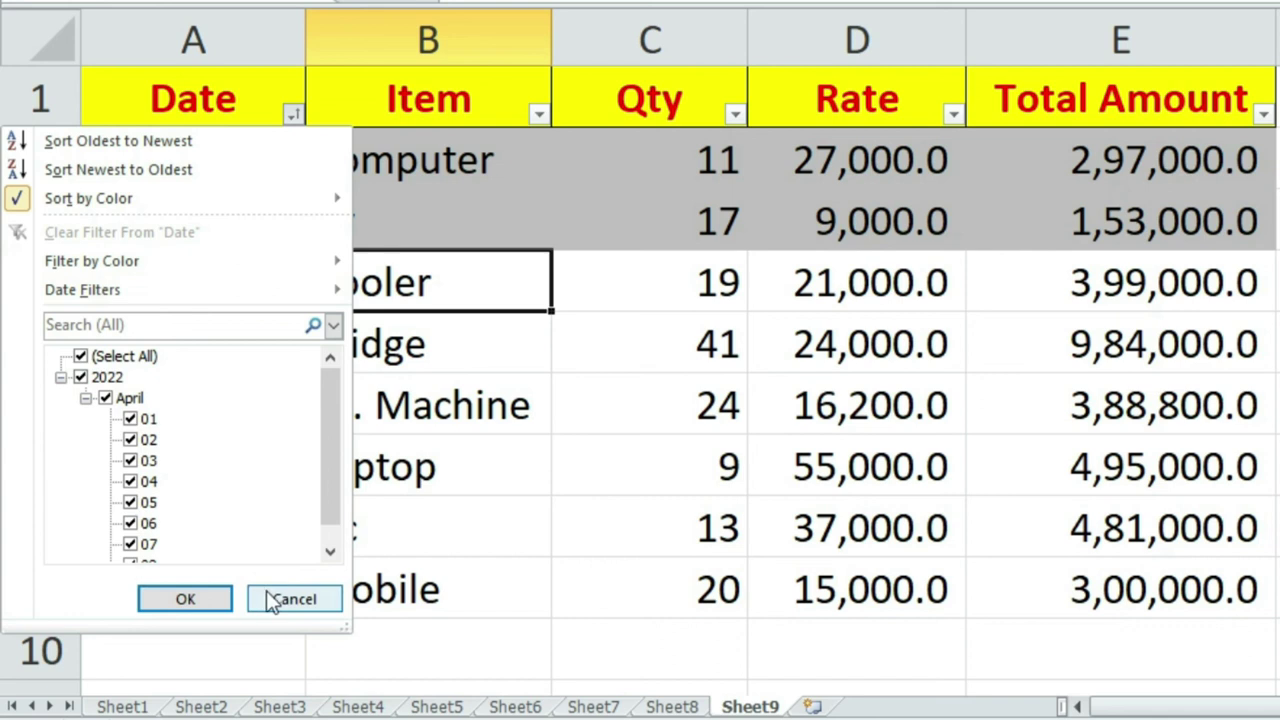
pyautogui.moveTo(92, 260)
pyautogui.click(432, 318)
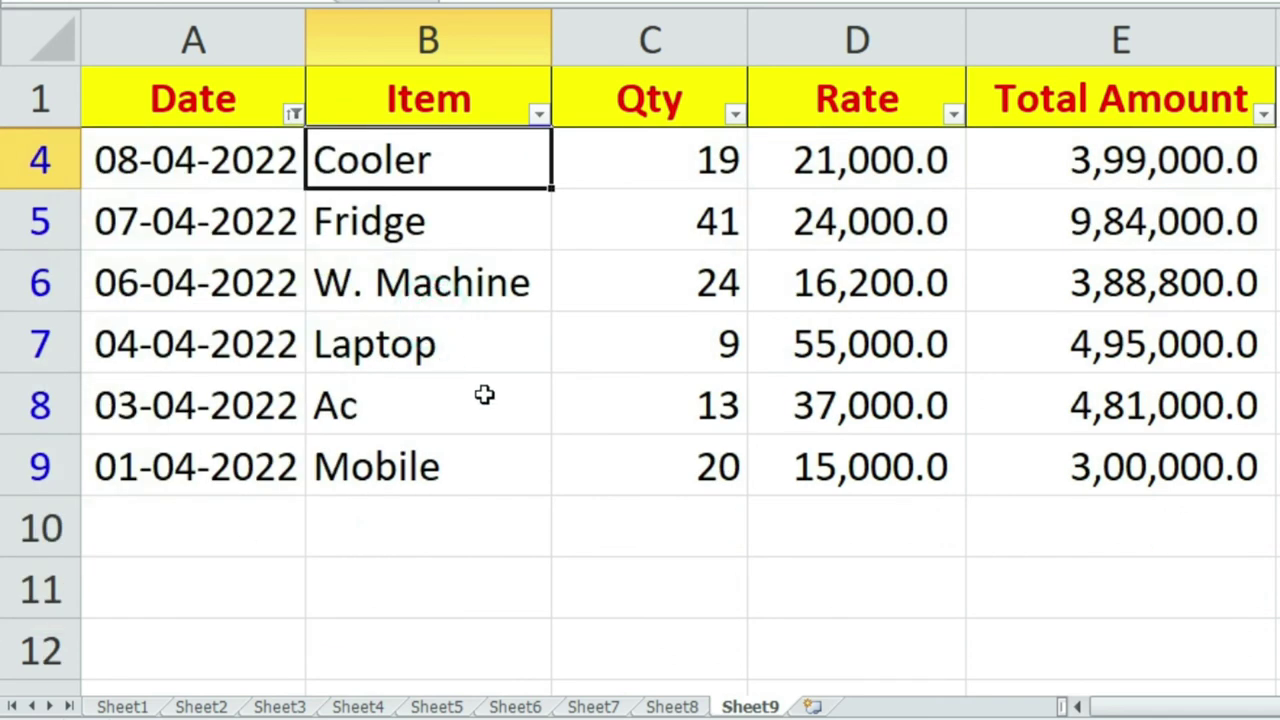
pyautogui.click(481, 325)
# - Clear the Date filter by reselecting all dates so every row shows
pyautogui.click(293, 114)
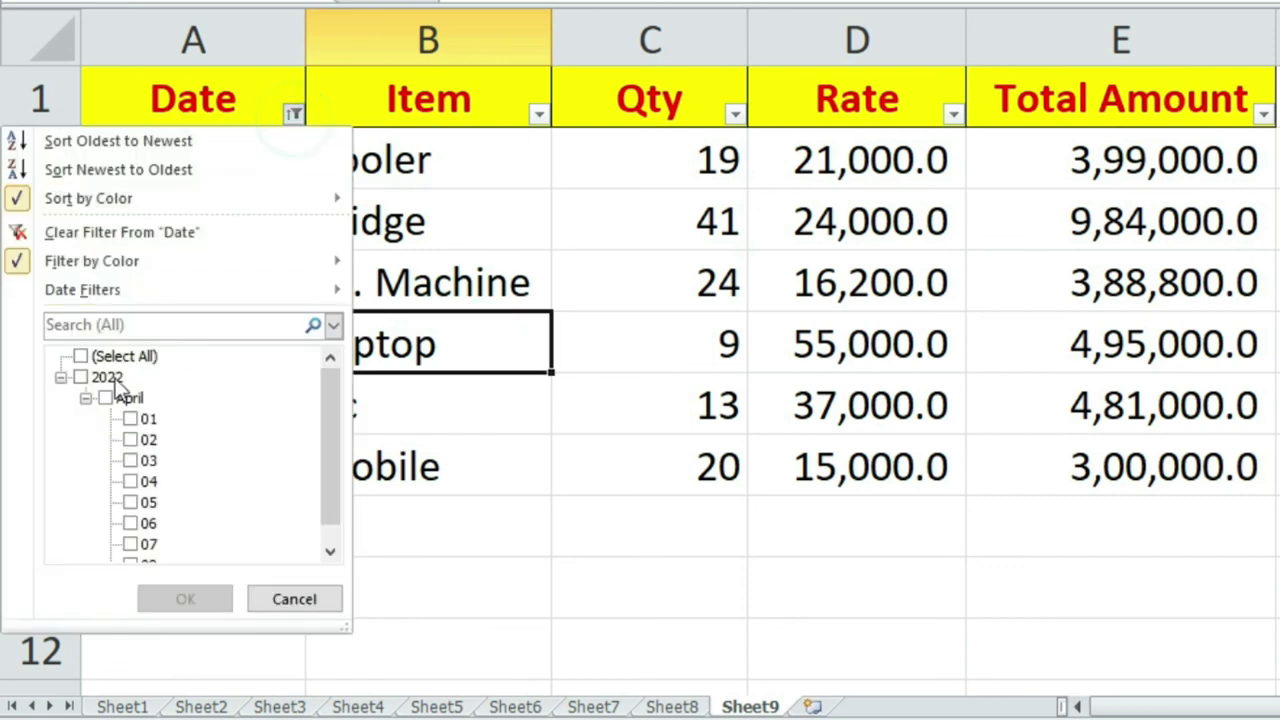
pyautogui.click(81, 357)
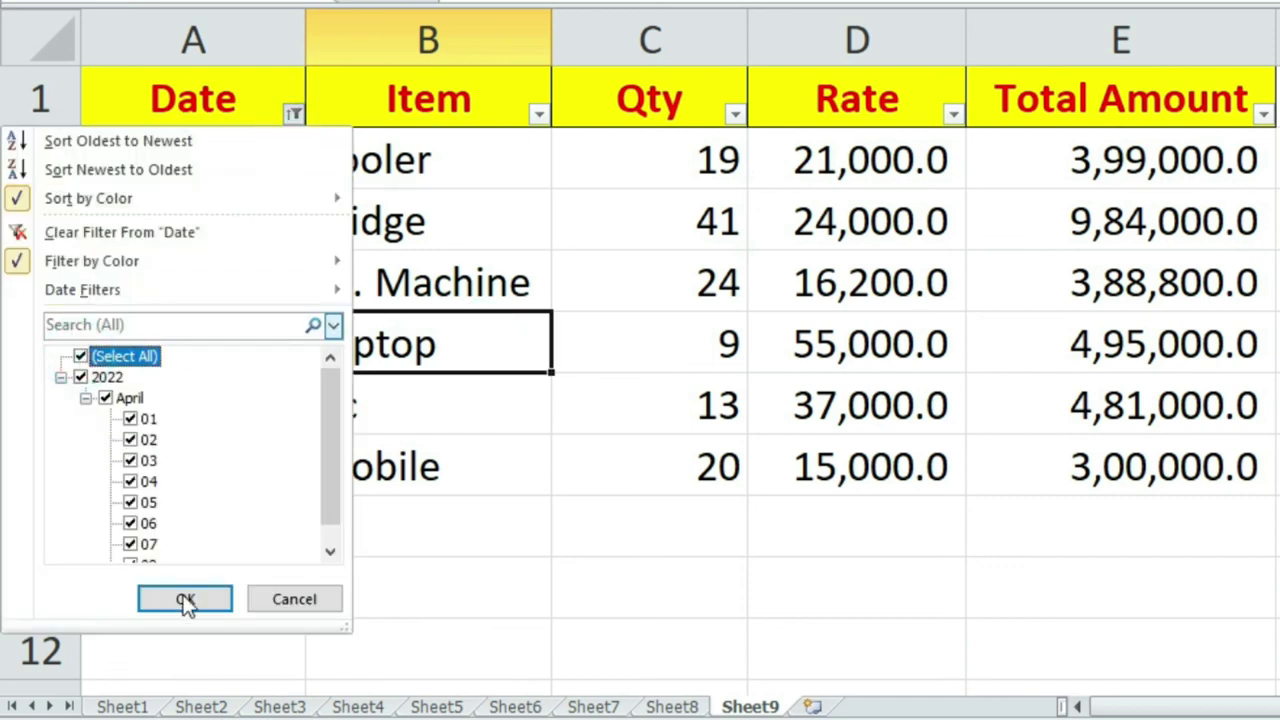
pyautogui.click(183, 598)
# - Remove the grey fill from rows A2:E3
pyautogui.moveTo(222, 162); pyautogui.dragTo(1203, 204)
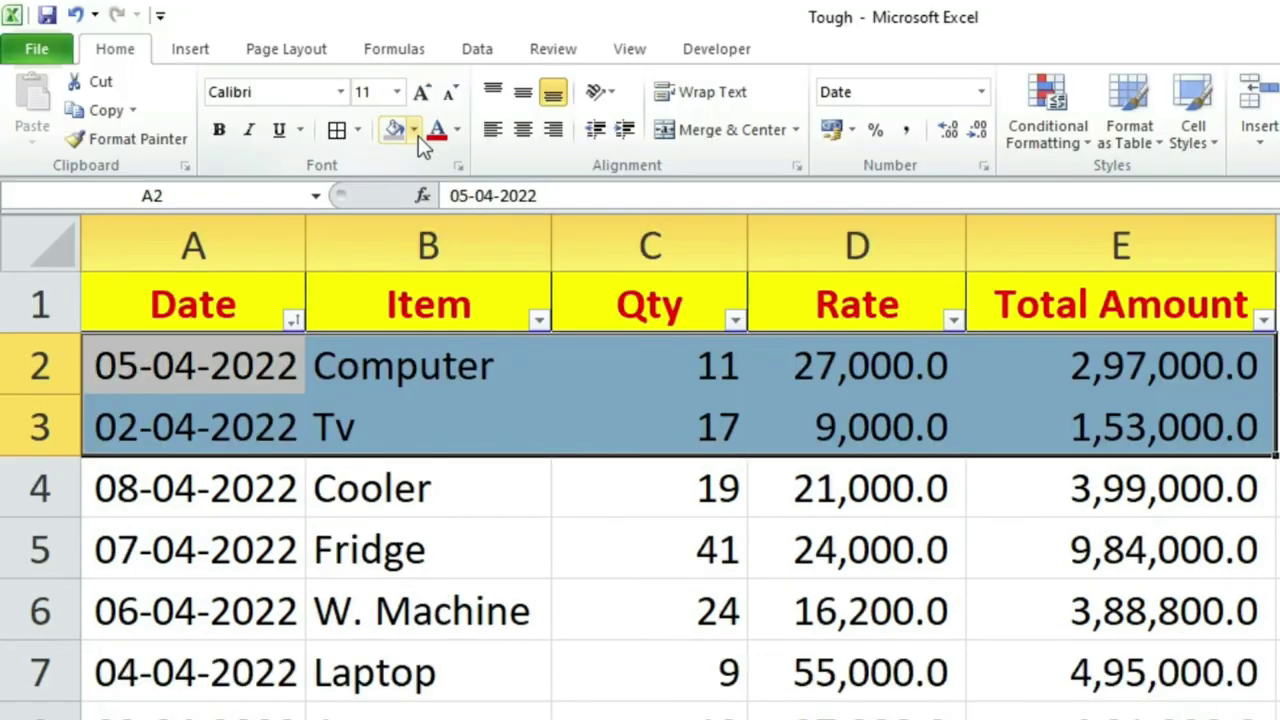
pyautogui.click(414, 130)
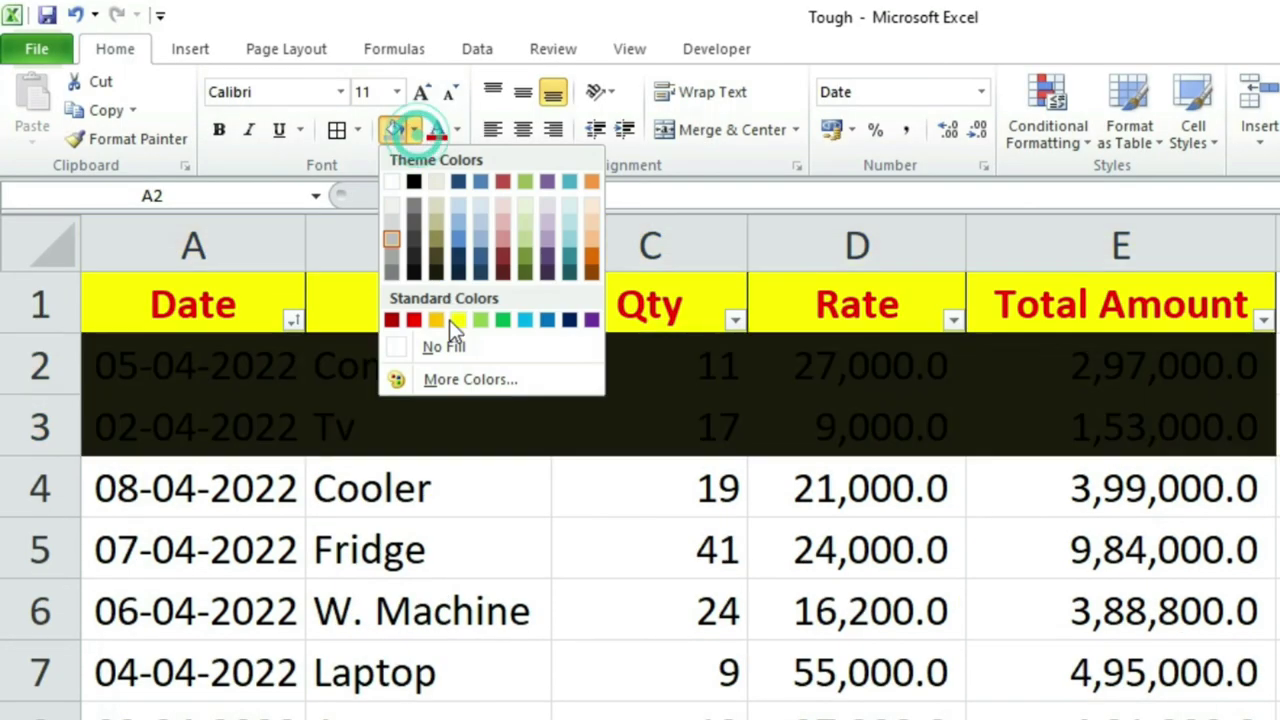
pyautogui.click(455, 350)
pyautogui.click(1277, 610)
pyautogui.click(1277, 488)
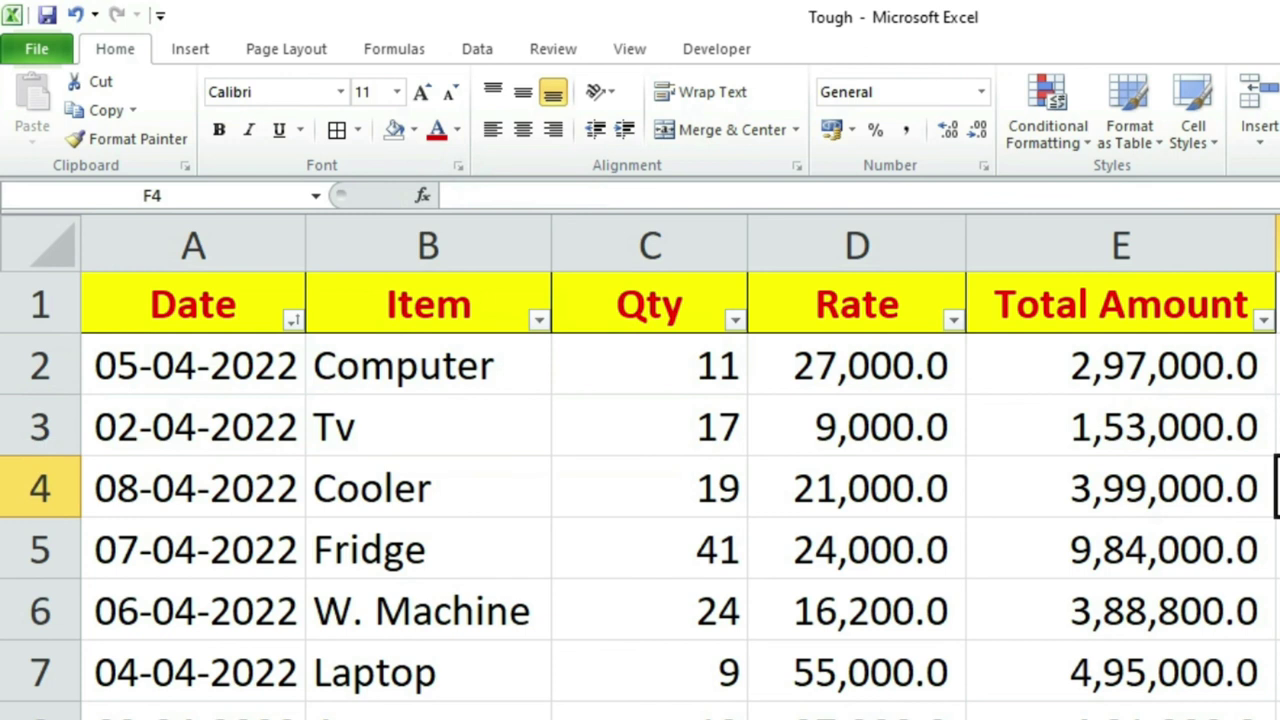
# - Filter the Item column to show only Ac, Computer and Cooler
pyautogui.click(538, 319)
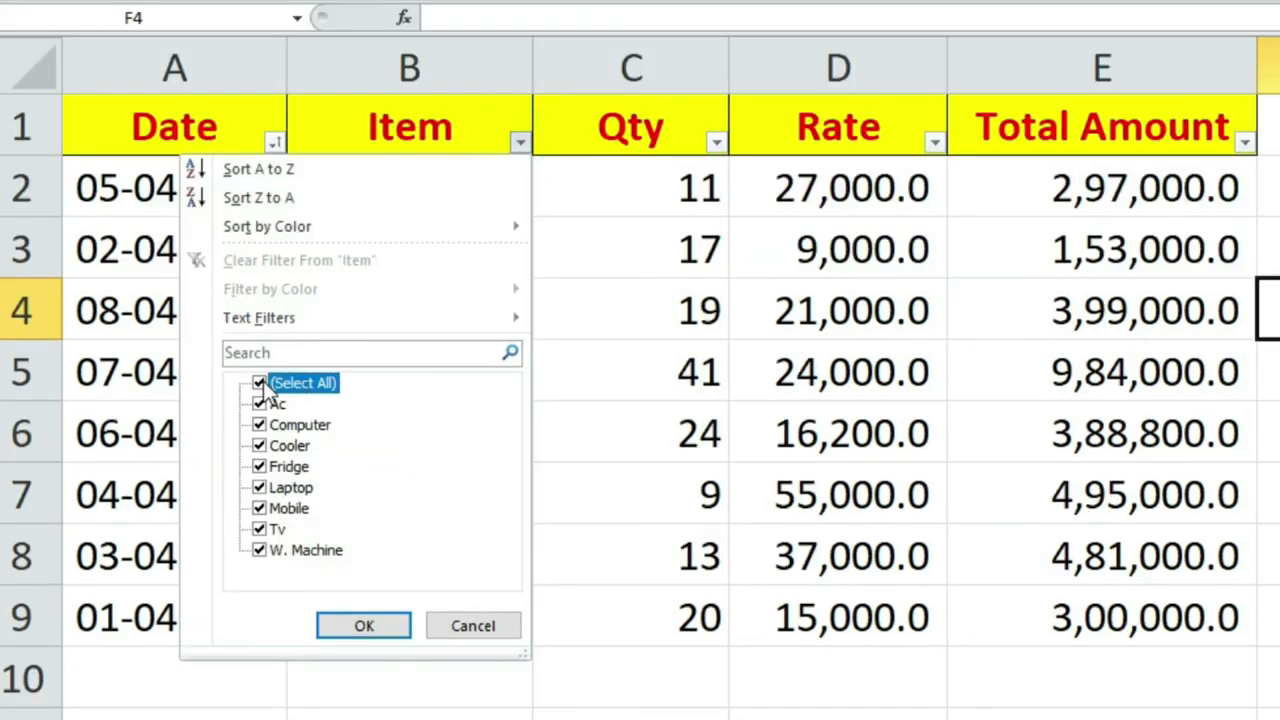
pyautogui.click(260, 384)
pyautogui.click(259, 404)
pyautogui.click(259, 425)
pyautogui.click(259, 446)
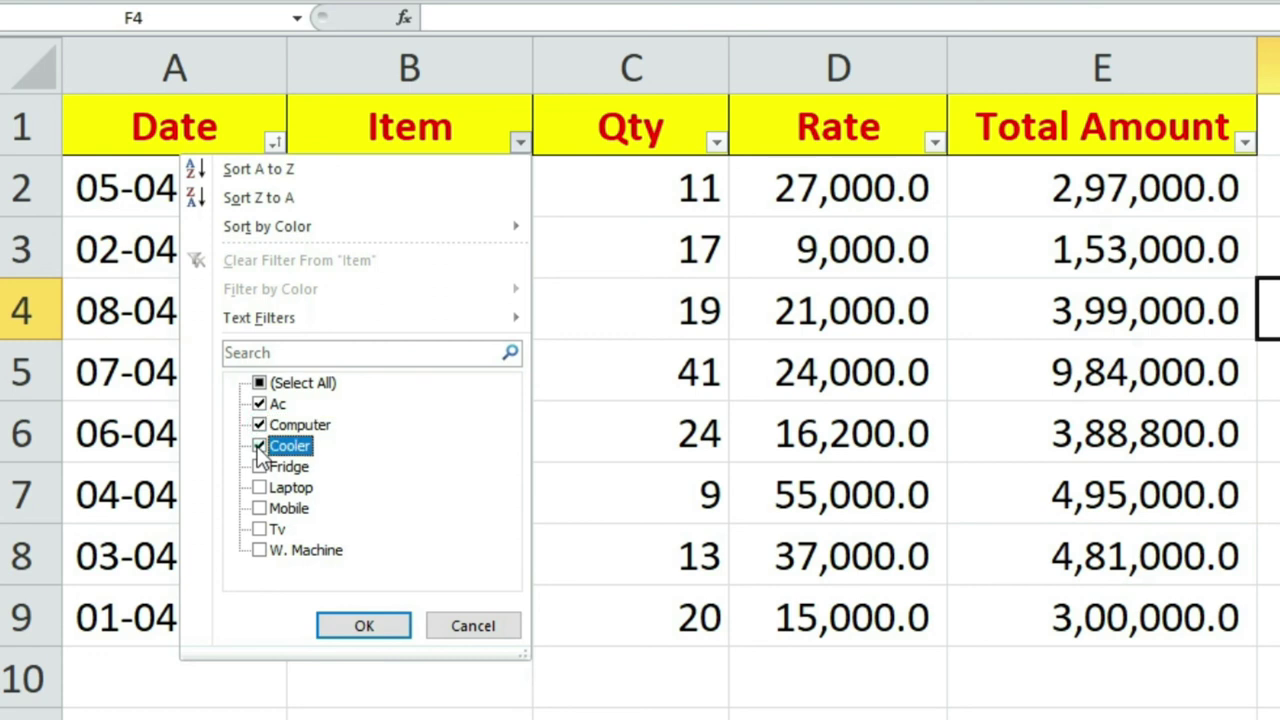
pyautogui.click(385, 622)
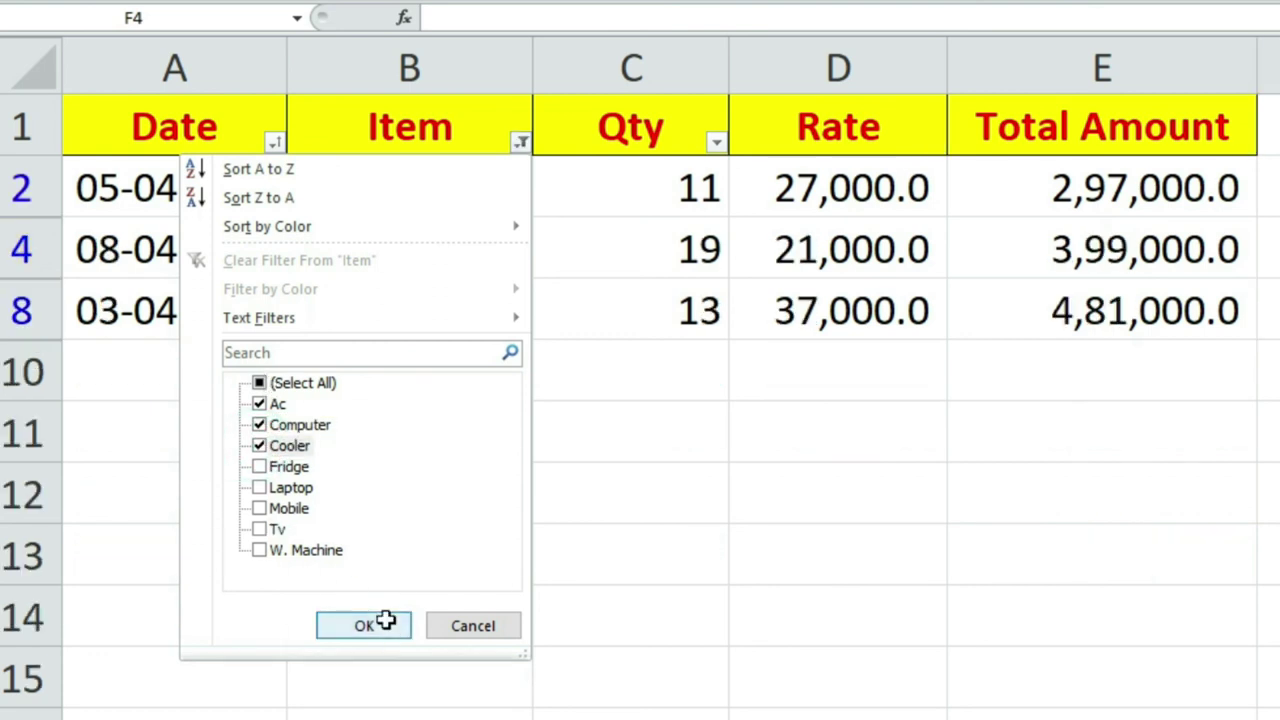
pyautogui.click(587, 561)
pyautogui.moveTo(222, 190); pyautogui.dragTo(1171, 294)
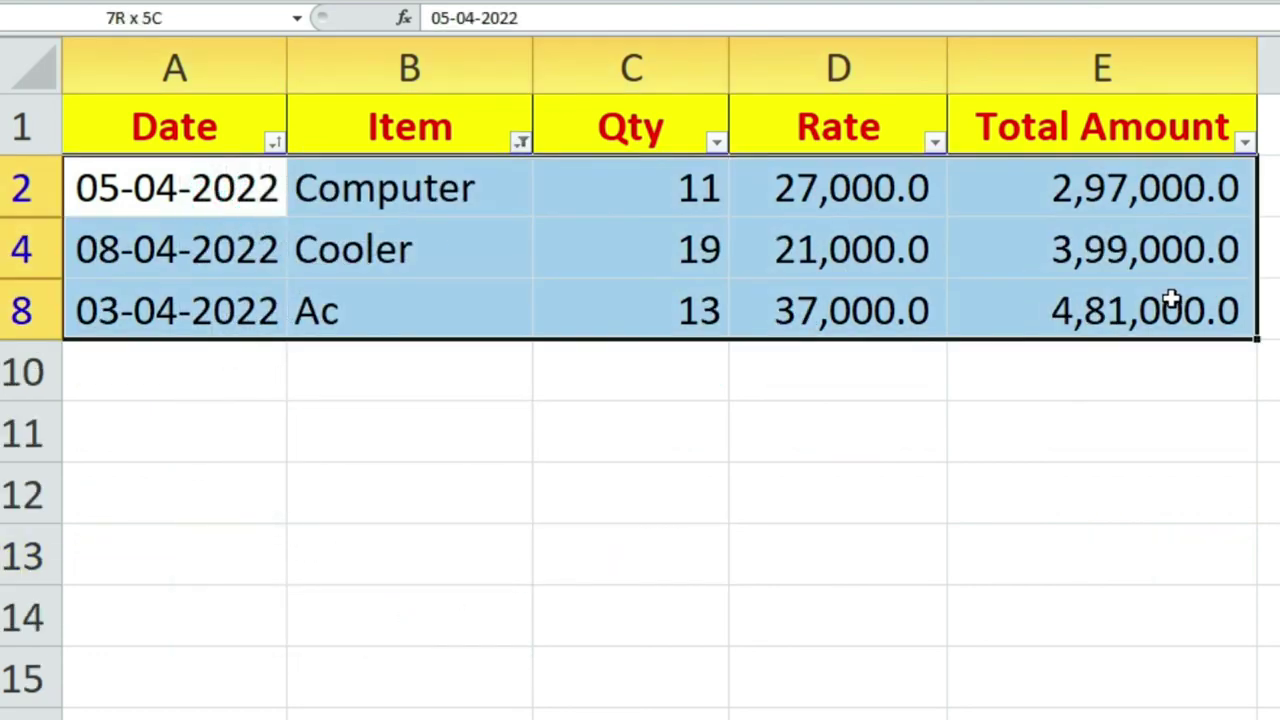
# - Reselect all items in the Item filter so every row shows
pyautogui.click(521, 143)
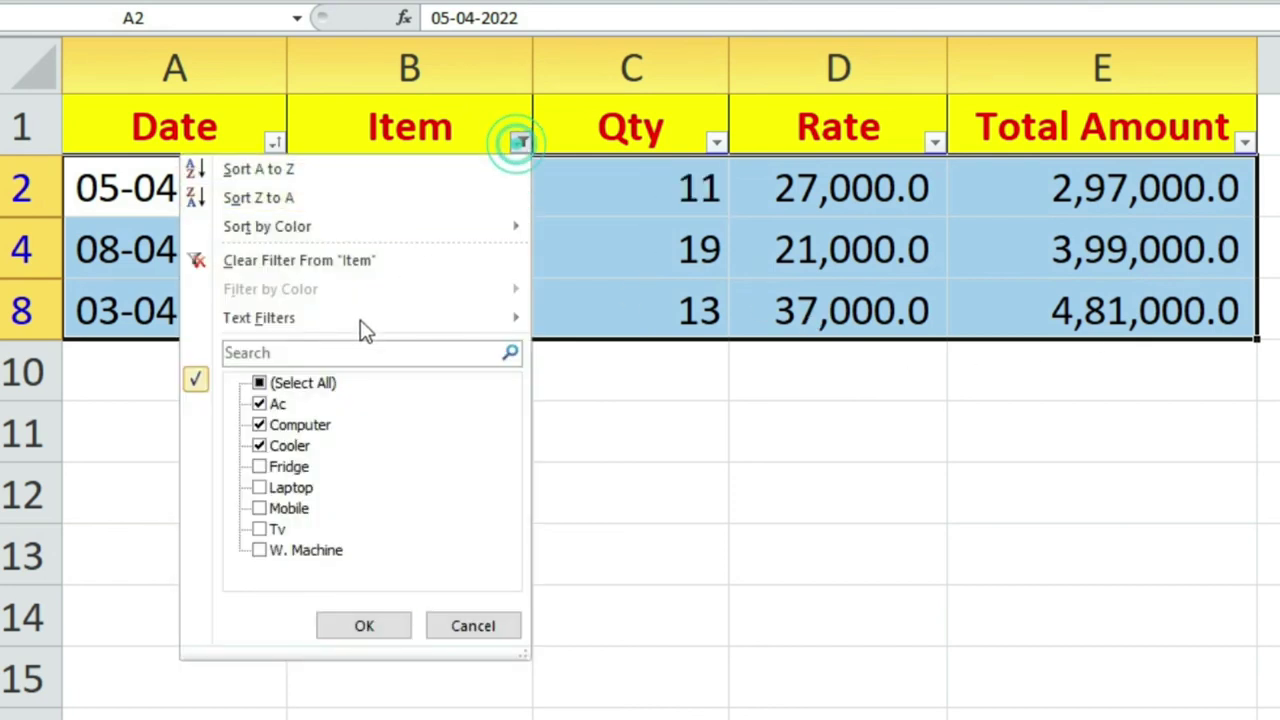
pyautogui.click(259, 383)
pyautogui.click(350, 625)
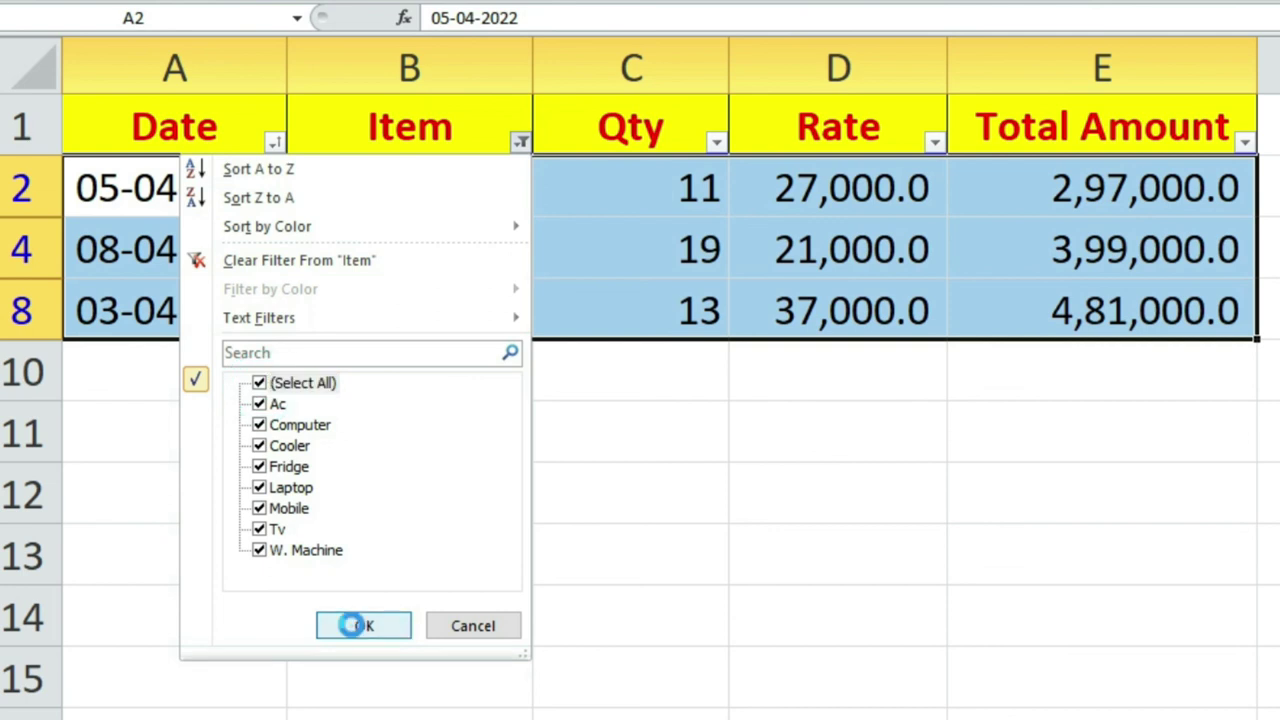
pyautogui.click(612, 281)
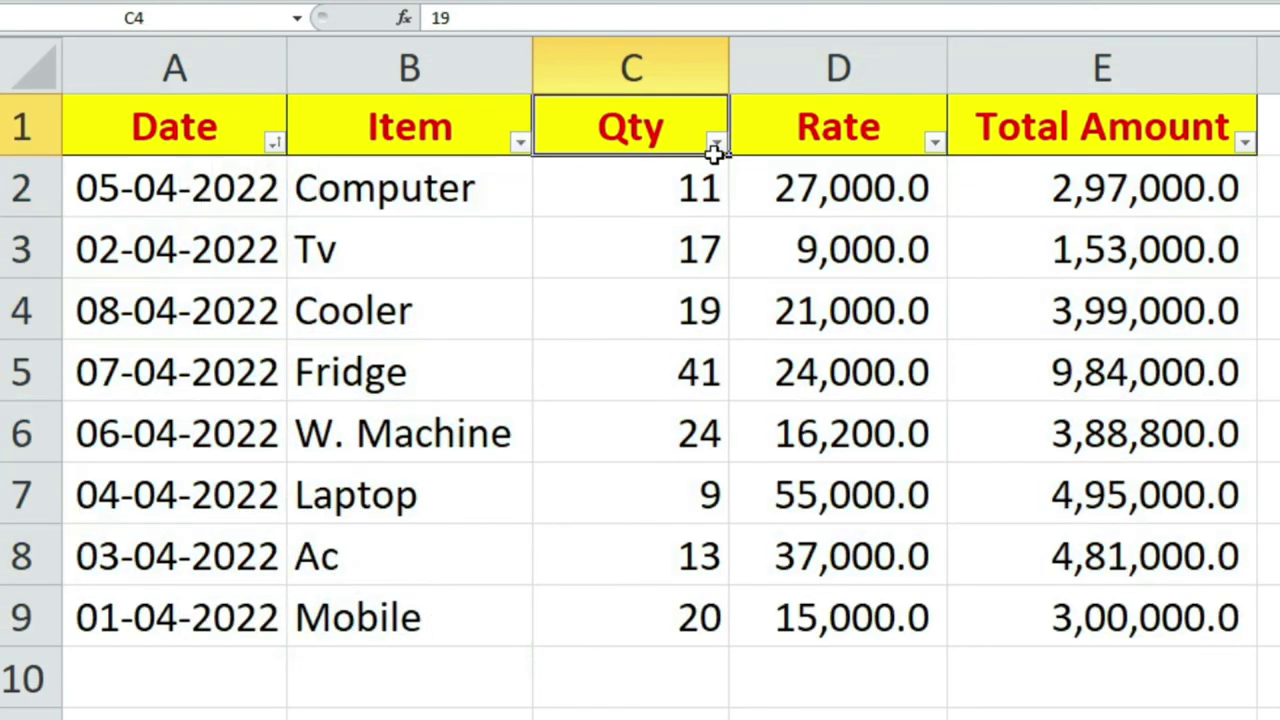
# - Filter Qty to show only the quantity 9 Laptop row
pyautogui.click(716, 143)
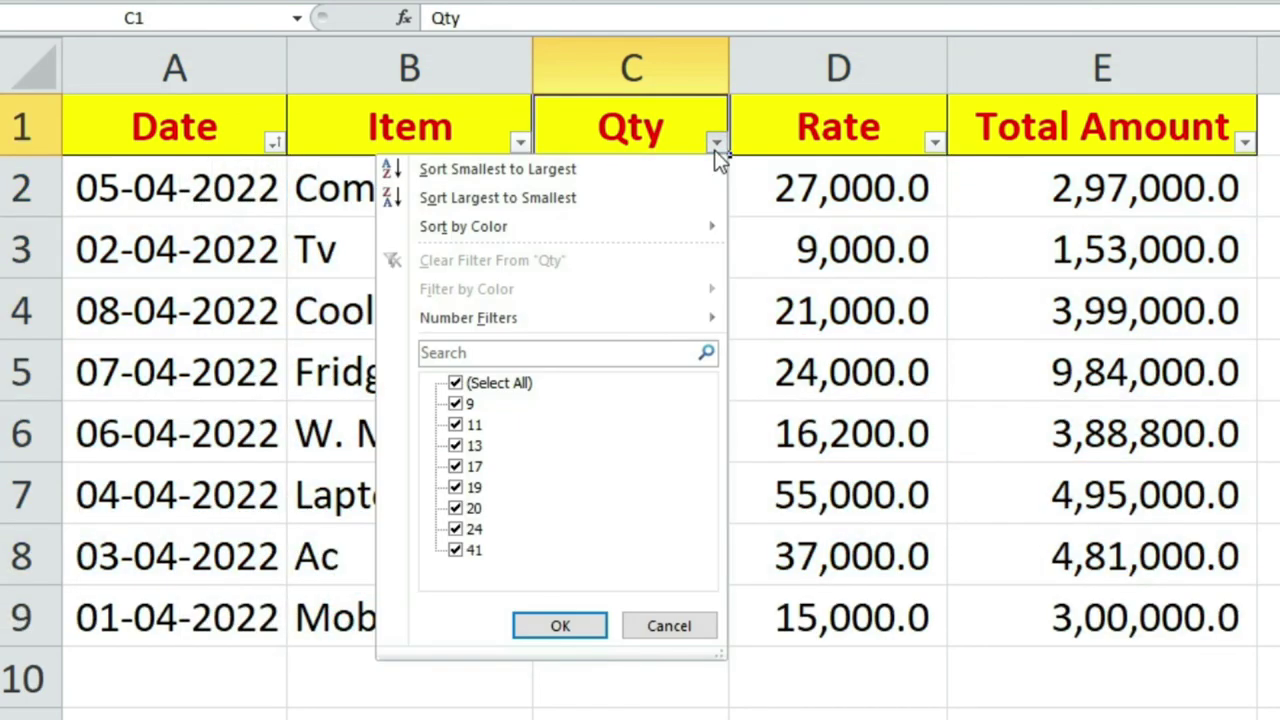
pyautogui.click(452, 382)
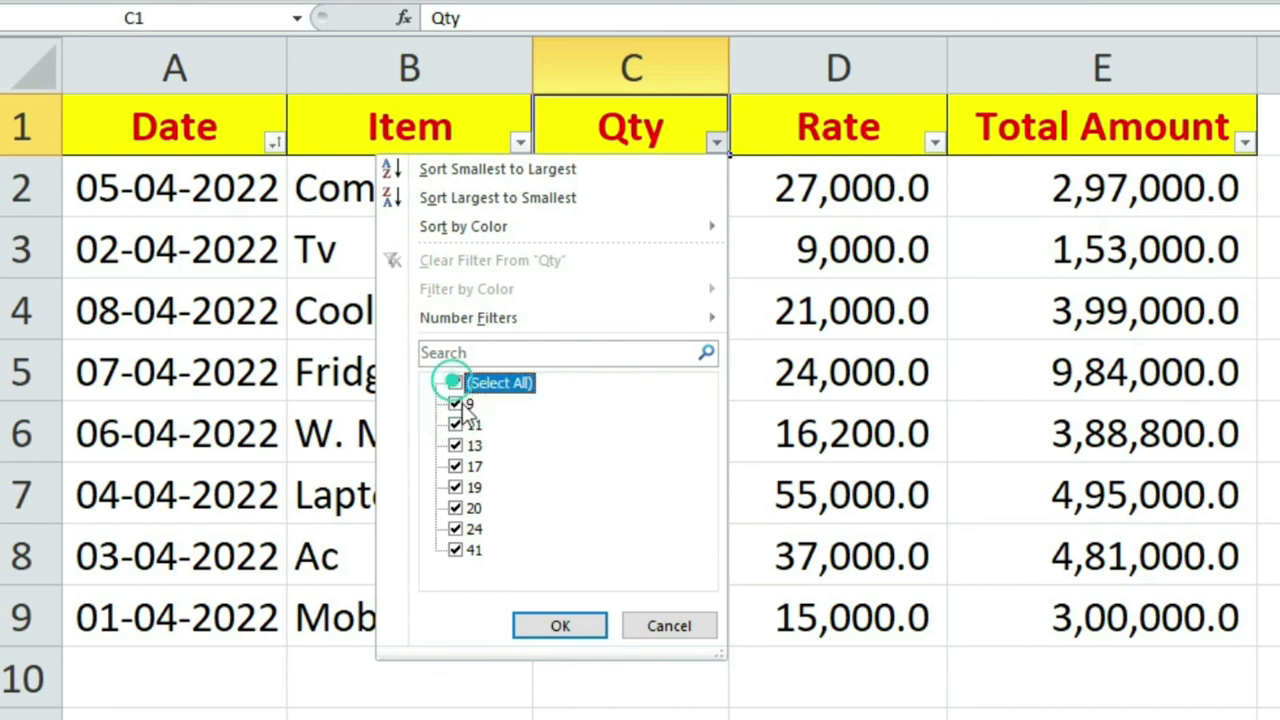
pyautogui.click(455, 383)
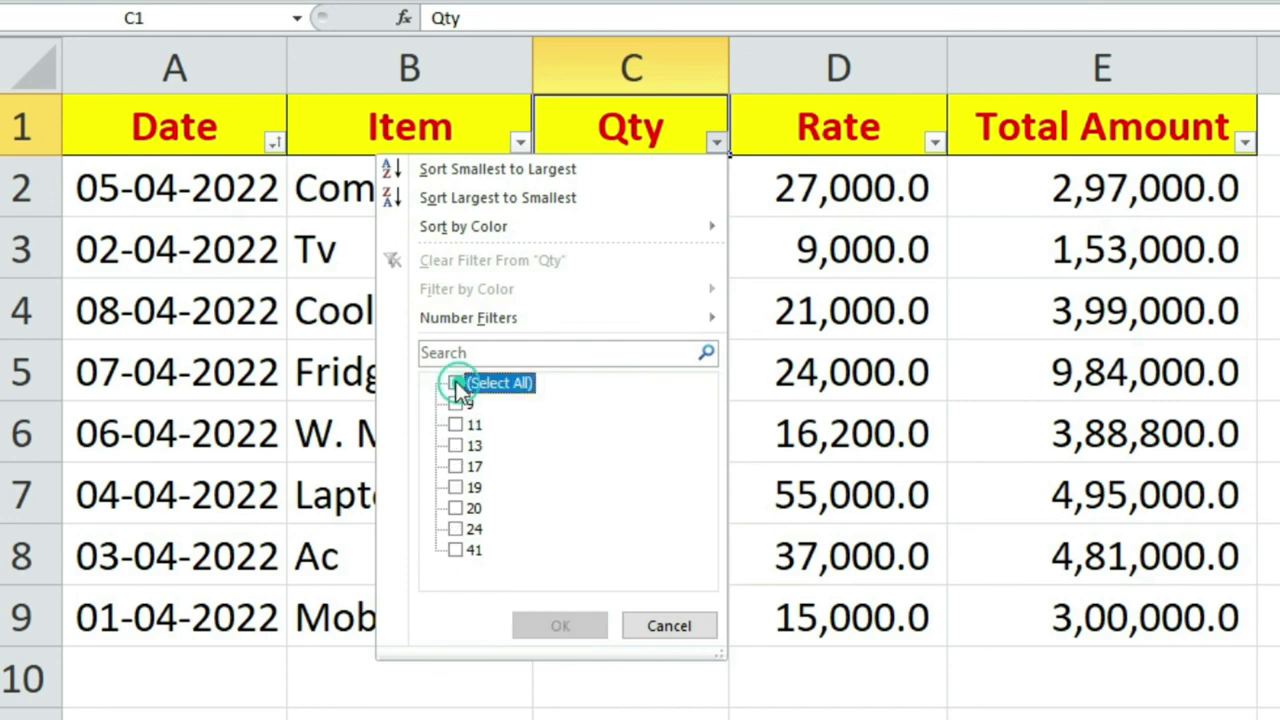
pyautogui.click(456, 403)
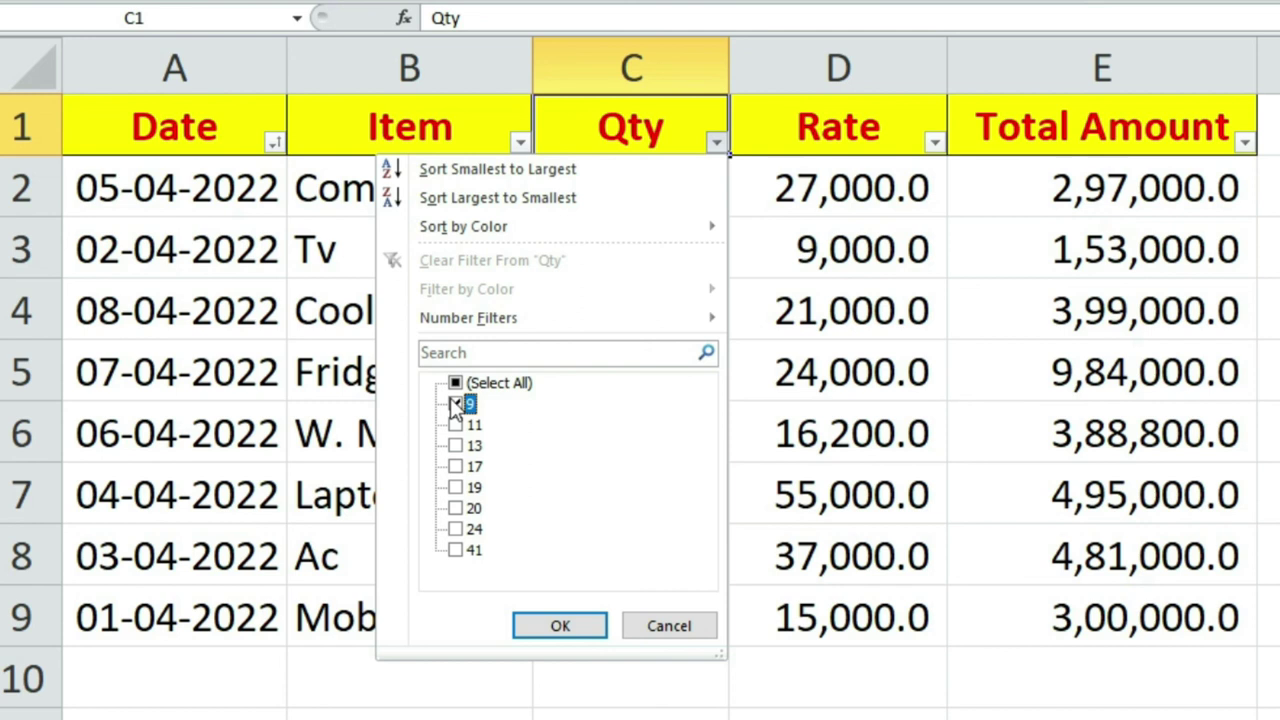
pyautogui.click(564, 625)
pyautogui.click(651, 437)
pyautogui.click(662, 215)
pyautogui.click(666, 223)
pyautogui.click(663, 189)
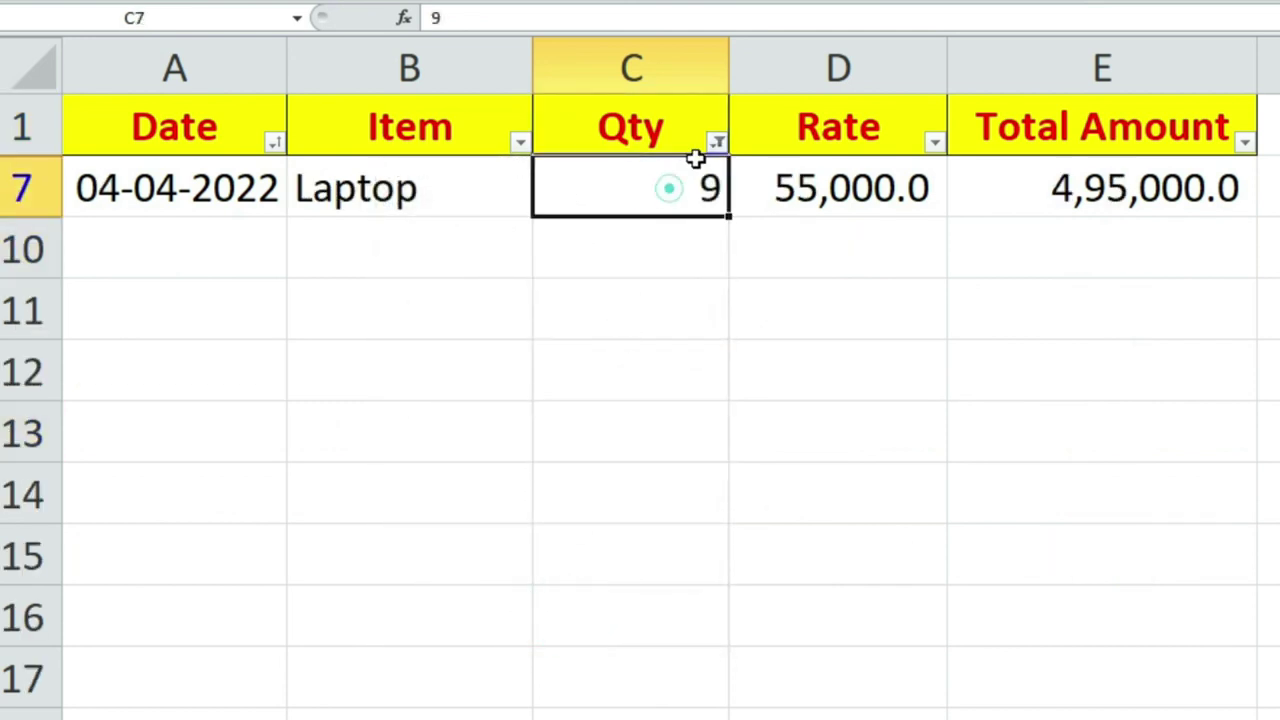
# - Reselect all quantities in the Qty filter to restore every row
pyautogui.click(717, 142)
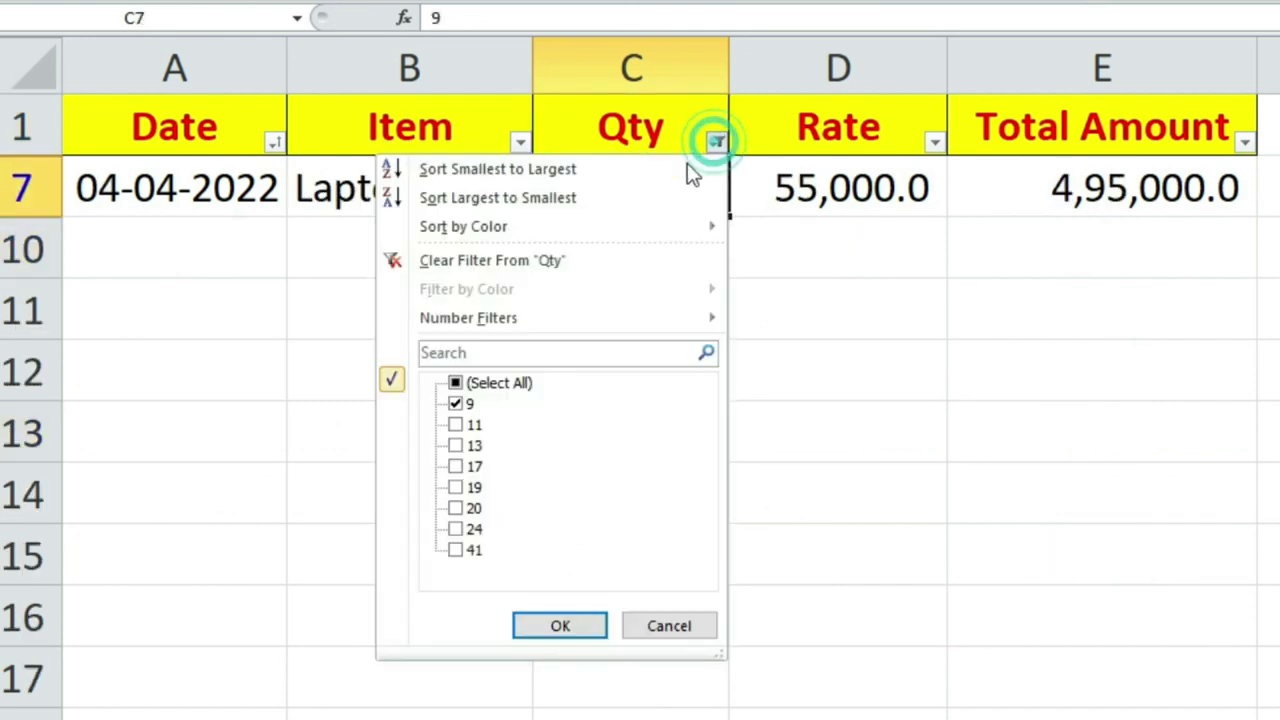
pyautogui.click(455, 383)
pyautogui.click(560, 625)
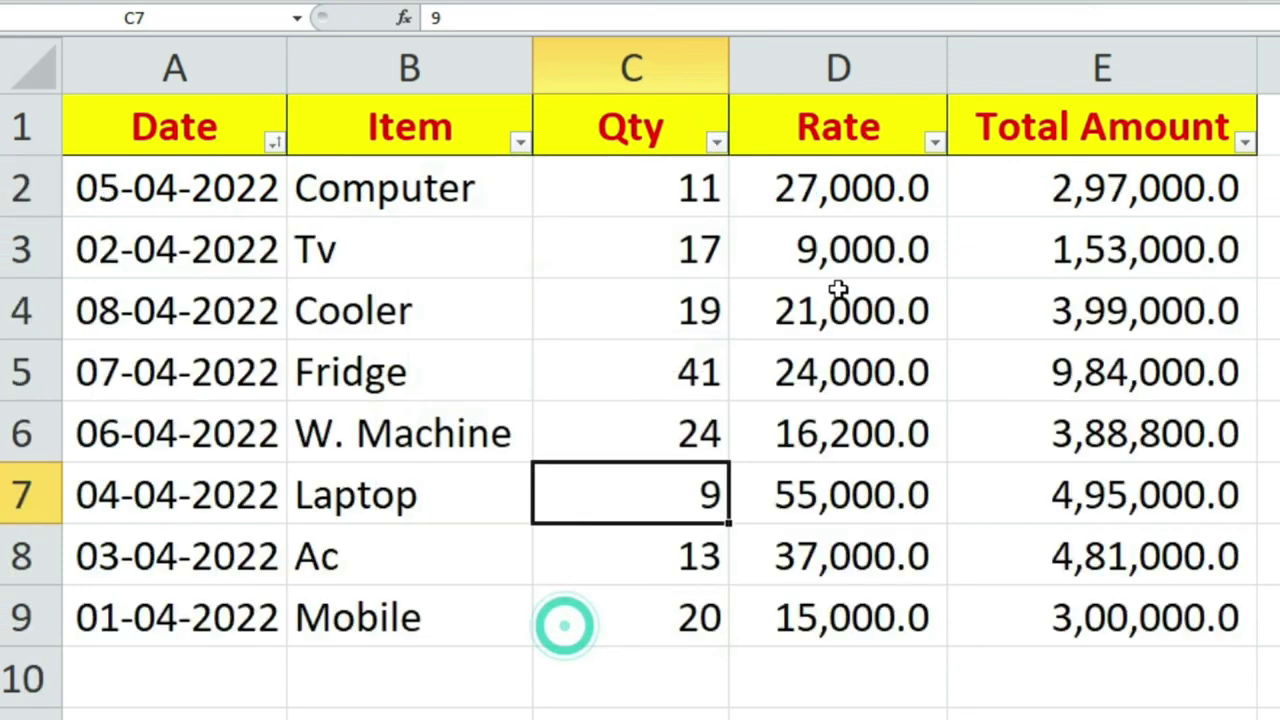
# - Filter Qty to show only the quantity 11 Computer row
pyautogui.moveTo(207, 195); pyautogui.dragTo(1000, 560)
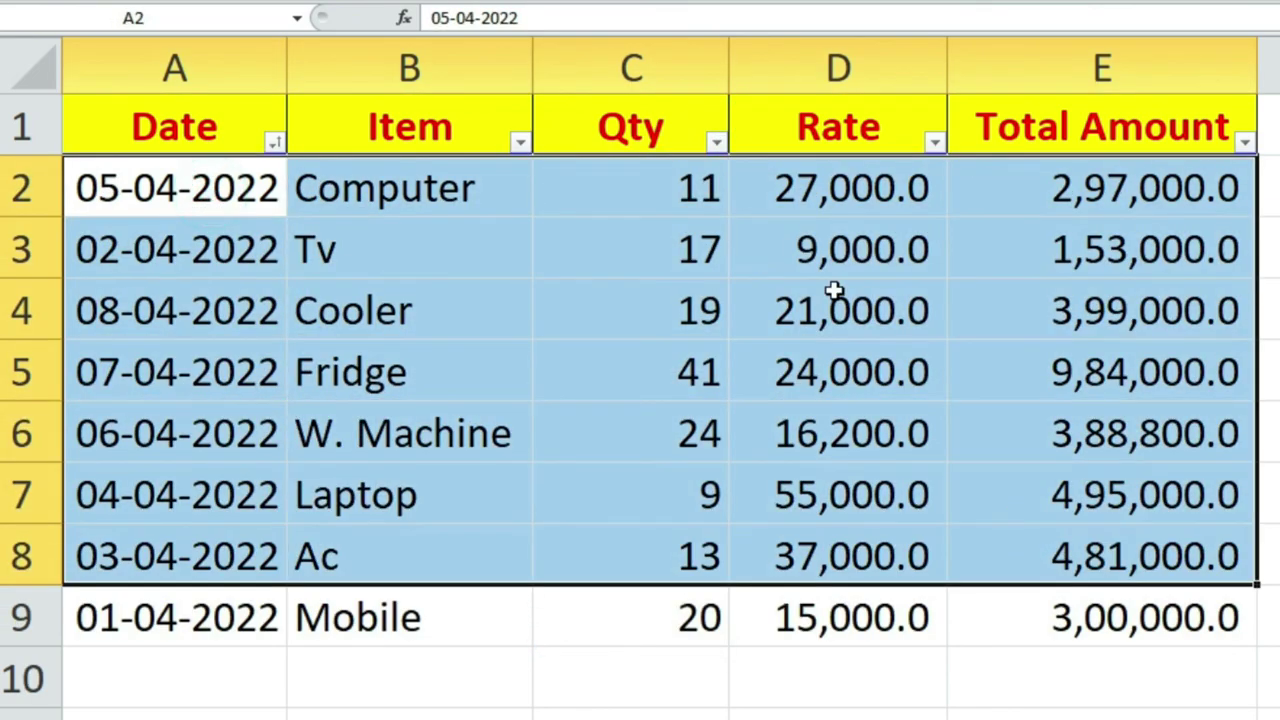
pyautogui.click(716, 143)
pyautogui.click(458, 385)
pyautogui.click(455, 425)
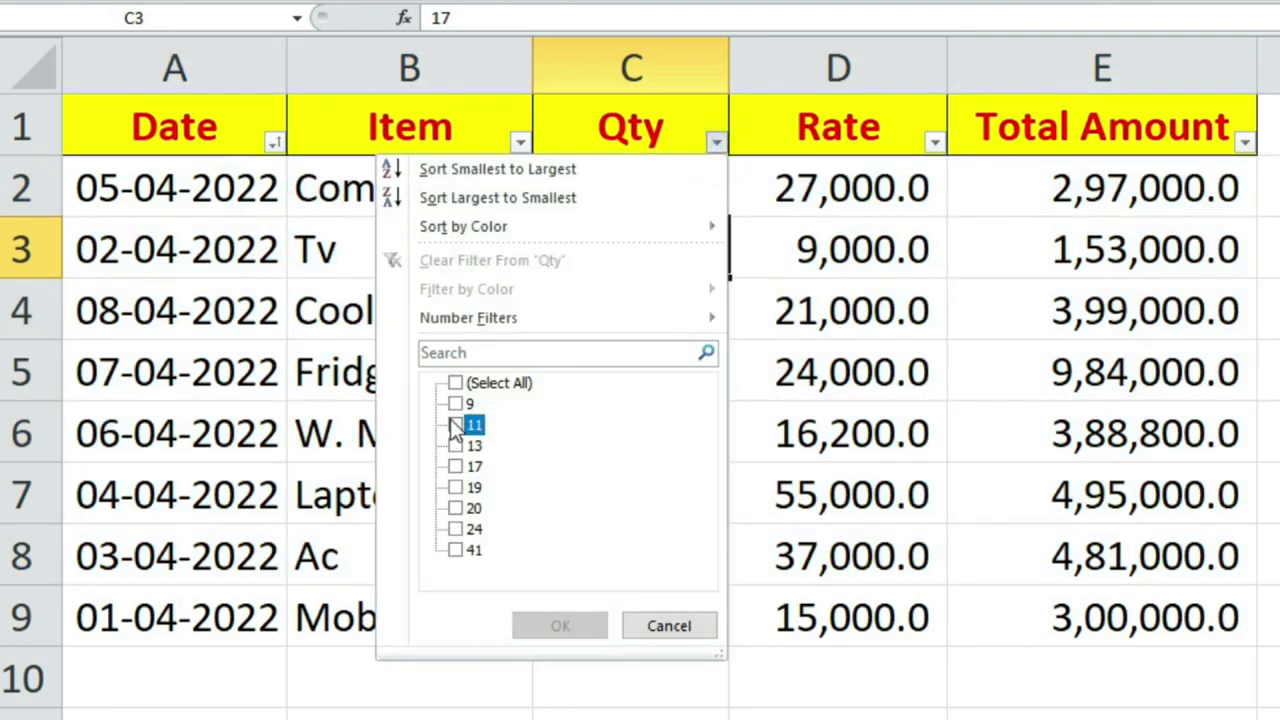
pyautogui.click(560, 625)
pyautogui.click(649, 330)
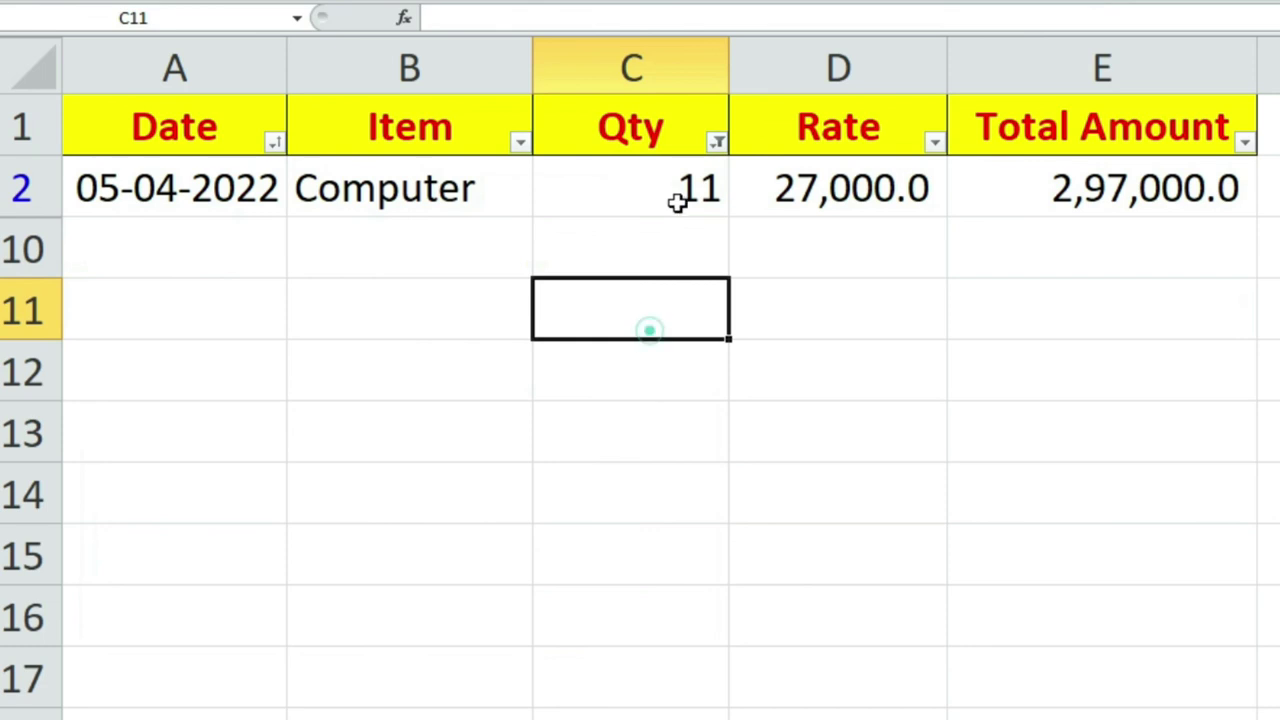
# - Clear the filter from Qty so all eight rows return
pyautogui.click(717, 143)
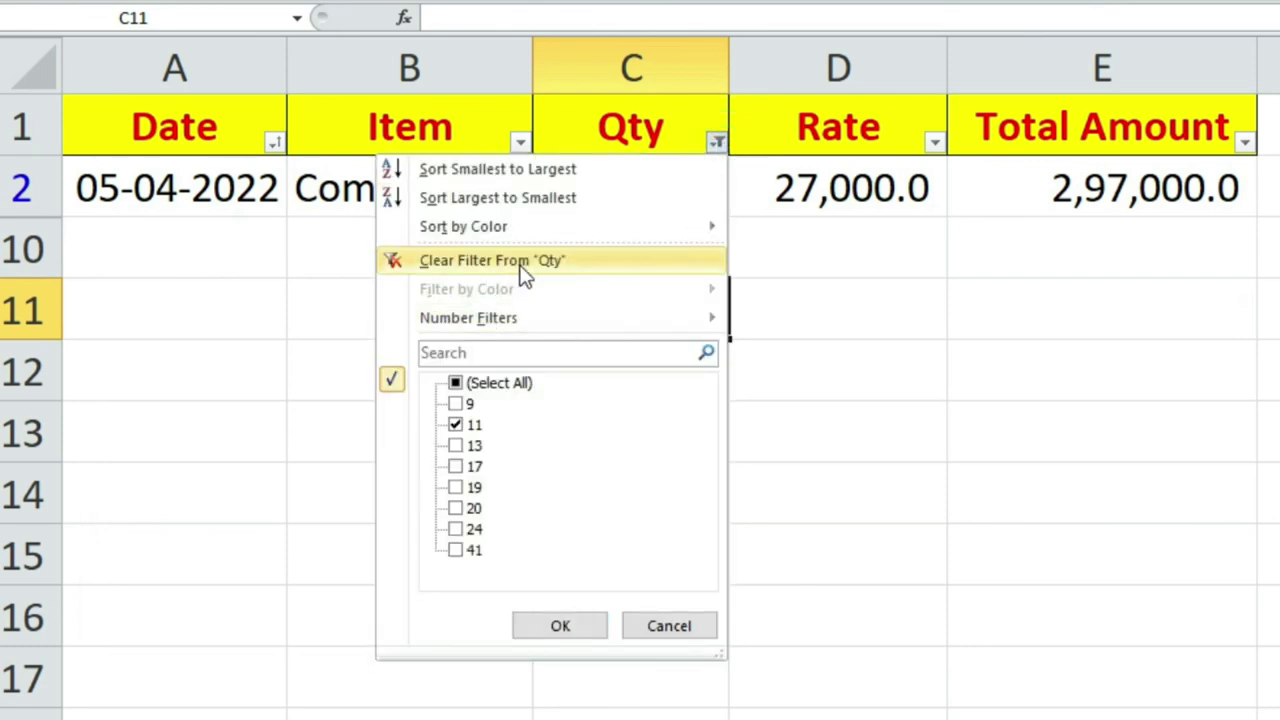
pyautogui.click(570, 262)
pyautogui.click(650, 508)
pyautogui.moveTo(605, 200)
pyautogui.mouseDown()
pyautogui.moveTo(857, 429)
pyautogui.moveTo(1008, 591)
pyautogui.mouseUp()
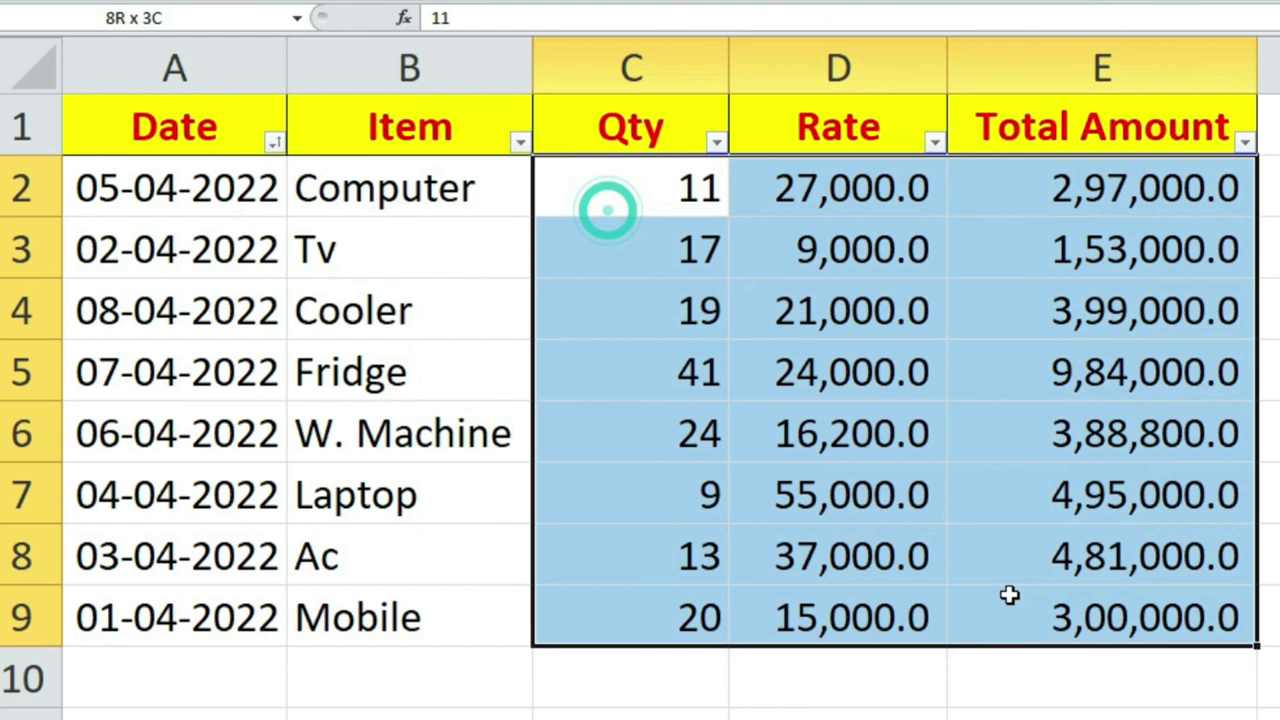
pyautogui.click(783, 481)
pyautogui.click(783, 481)
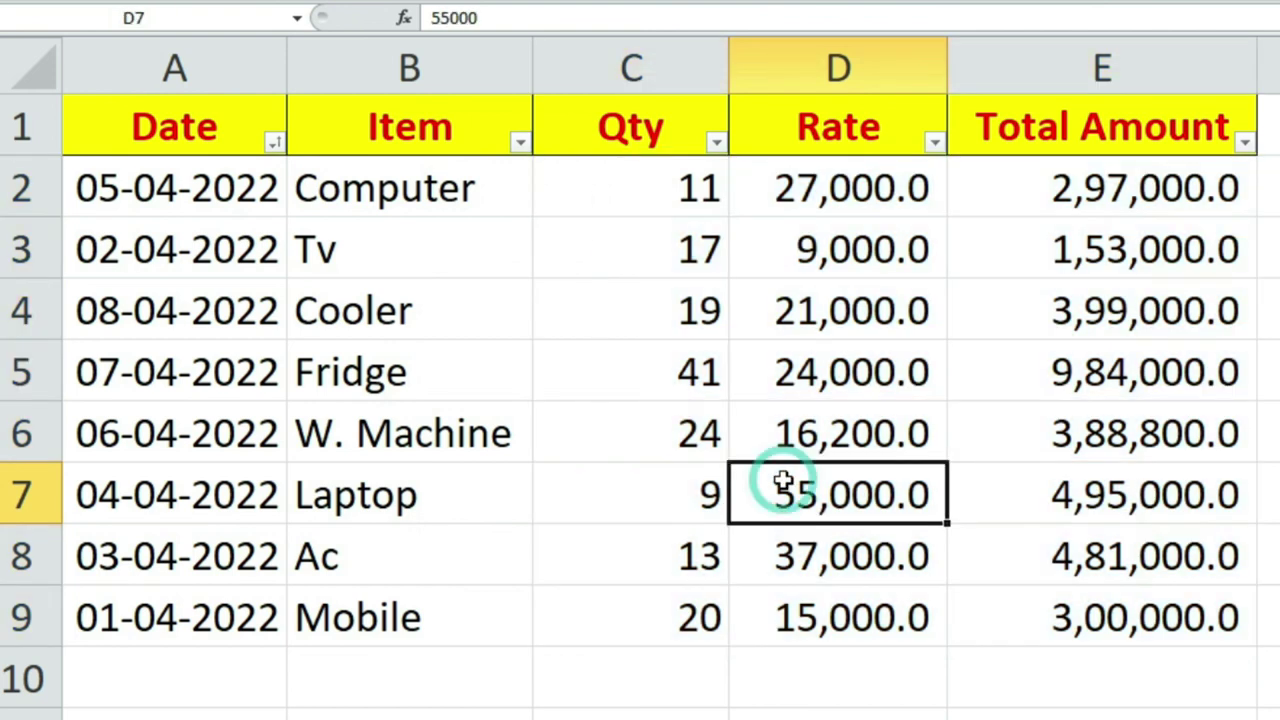